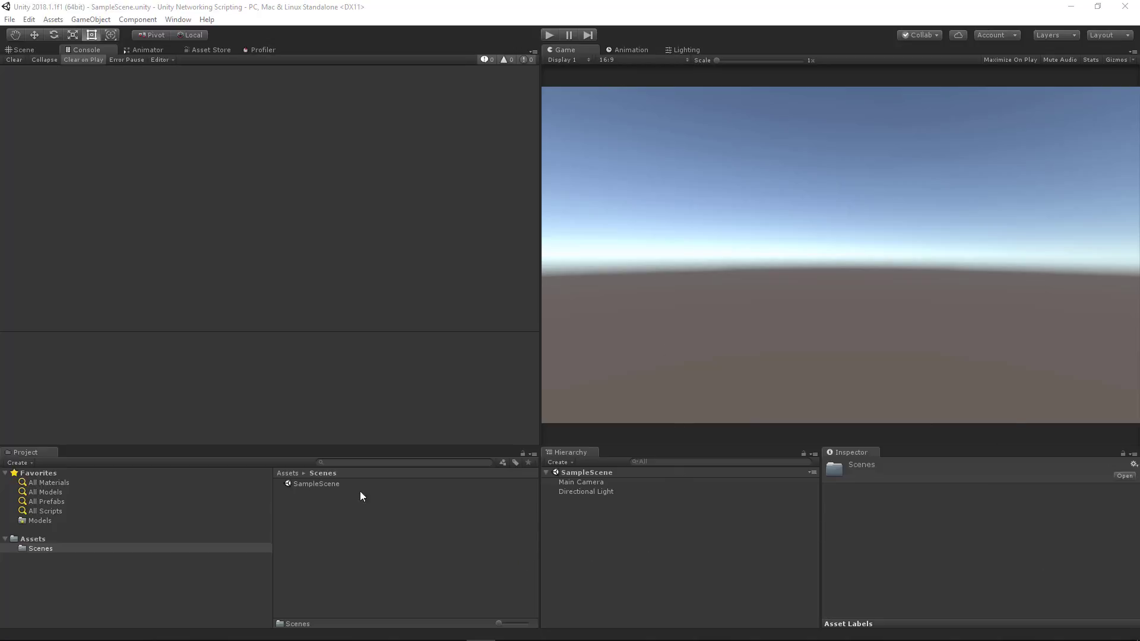
# Rename the SampleScene asset in the Scenes folder to offline
pyautogui.click(333, 485)
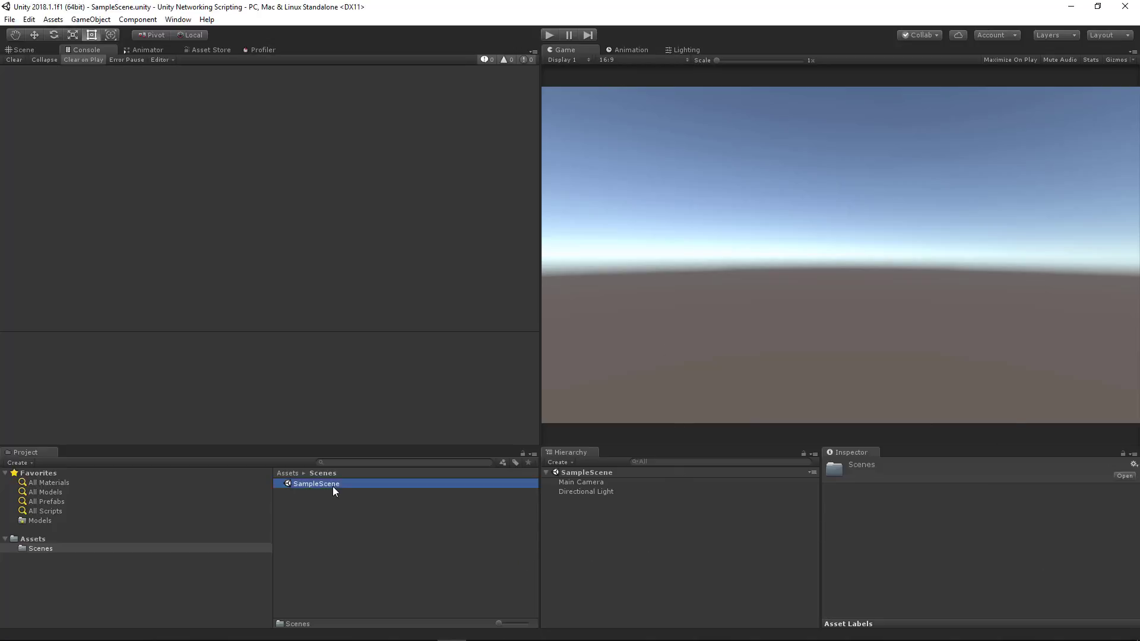
pyautogui.click(380, 483)
pyautogui.write('of')
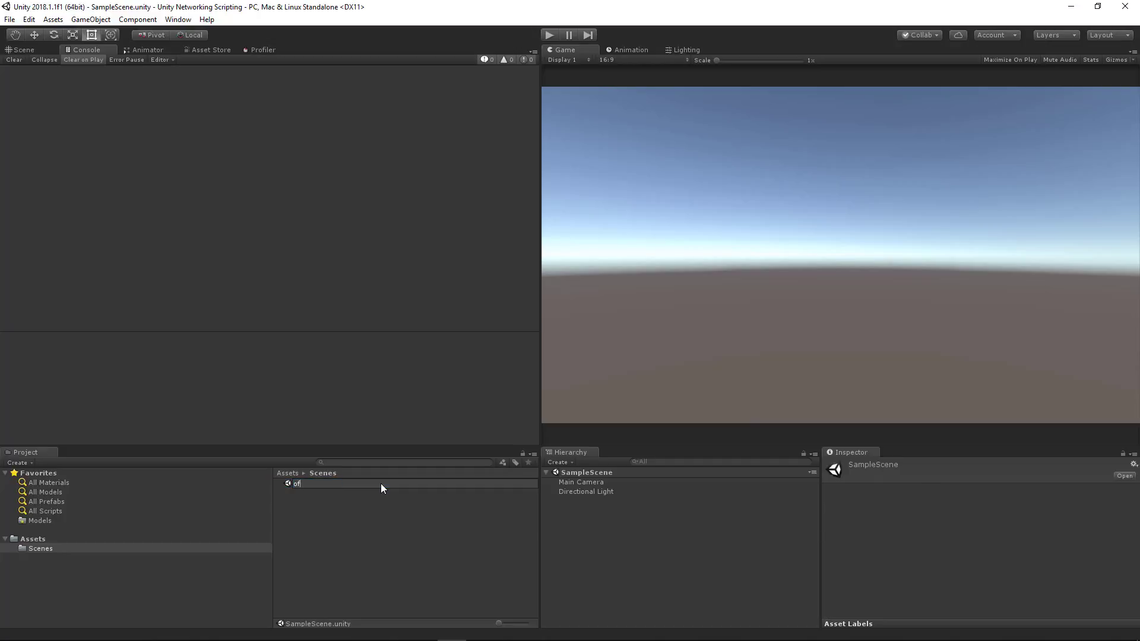
pyautogui.write('fline')
pyautogui.press('Return')
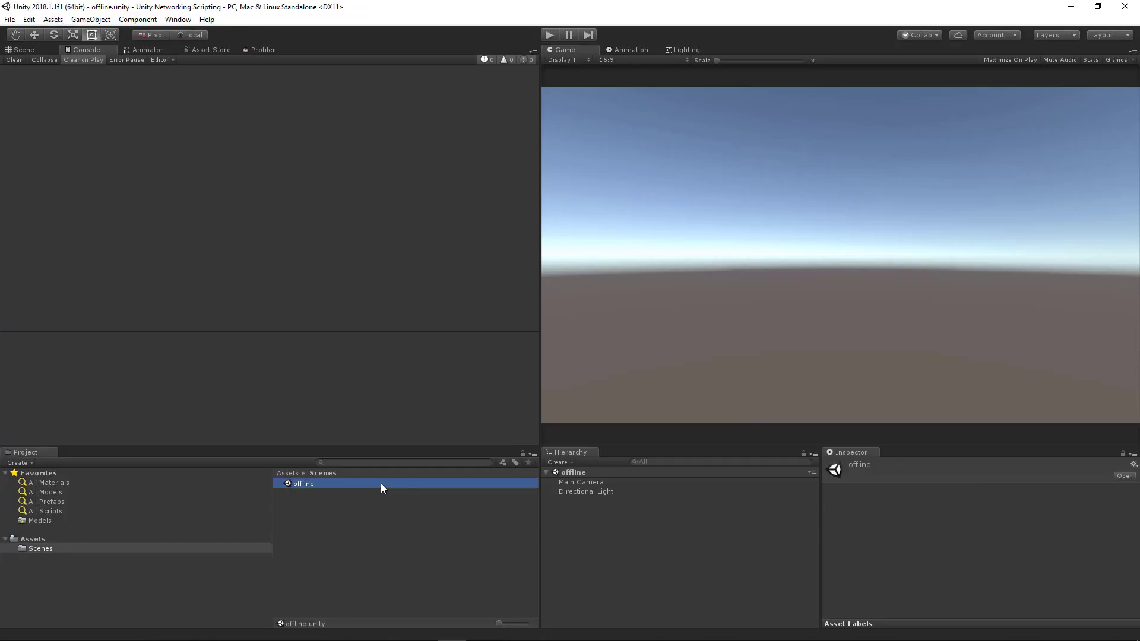
# Duplicate the offline scene asset and rename the copy to online
pyautogui.rightClick(361, 526)
pyautogui.moveTo(391, 280)
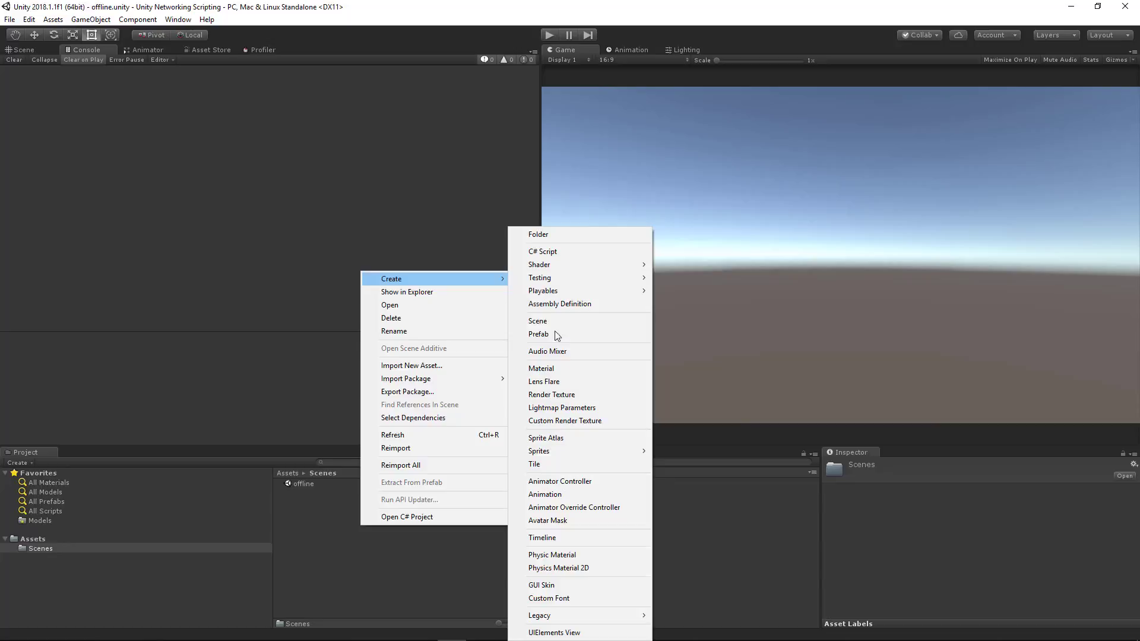
pyautogui.click(316, 477)
pyautogui.click(321, 483)
pyautogui.hotkey('ctrl', 'd')
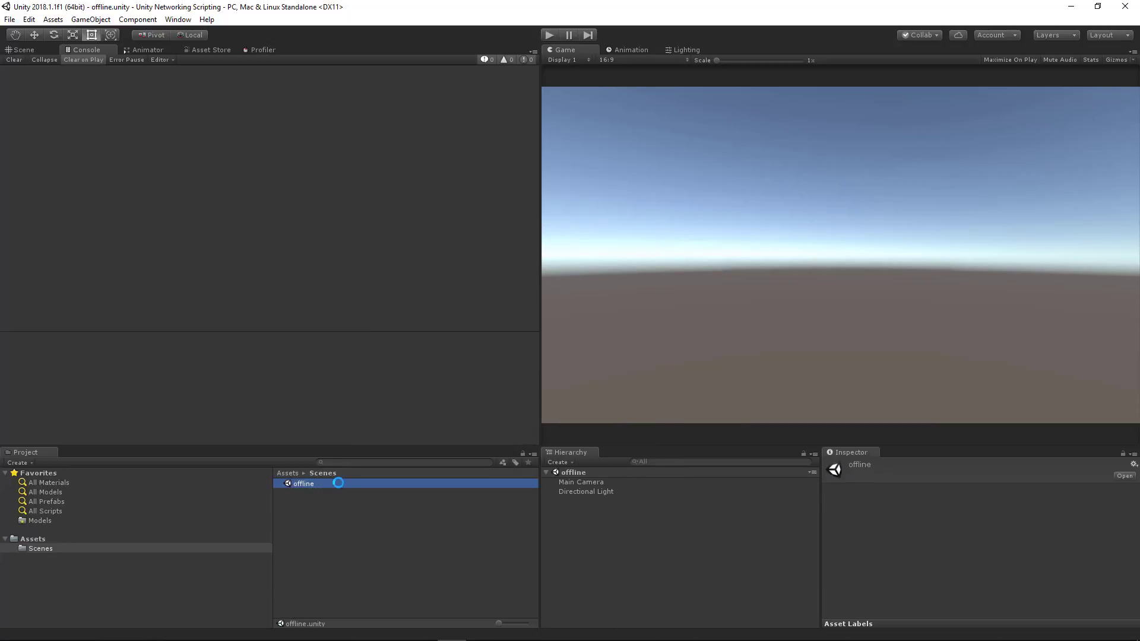
pyautogui.press('F2')
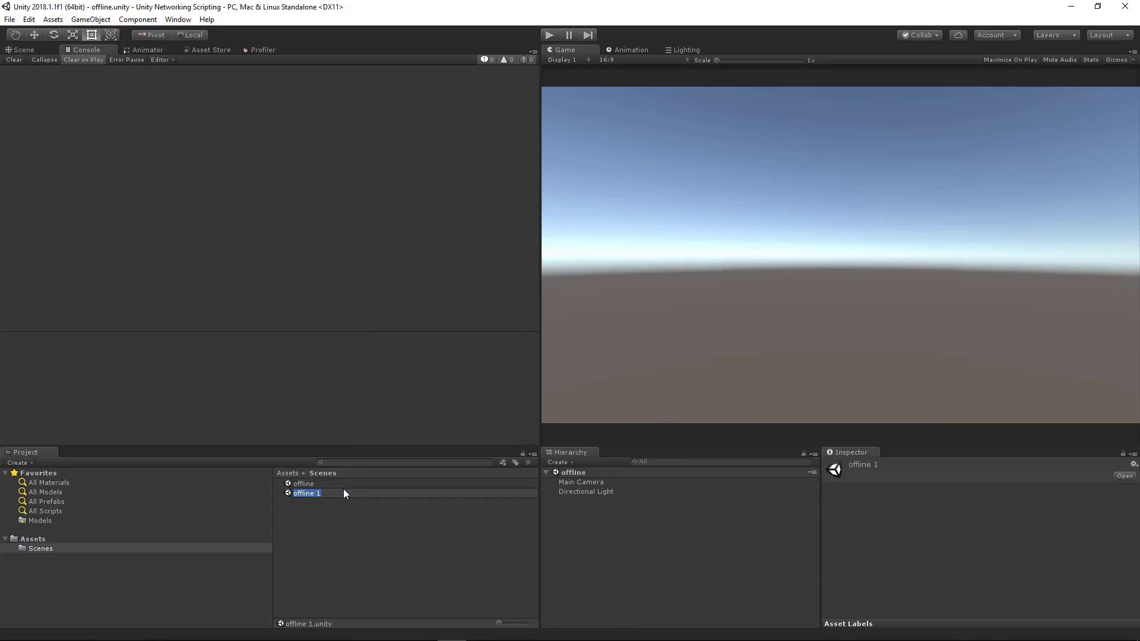
pyautogui.write('online')
pyautogui.press('Return')
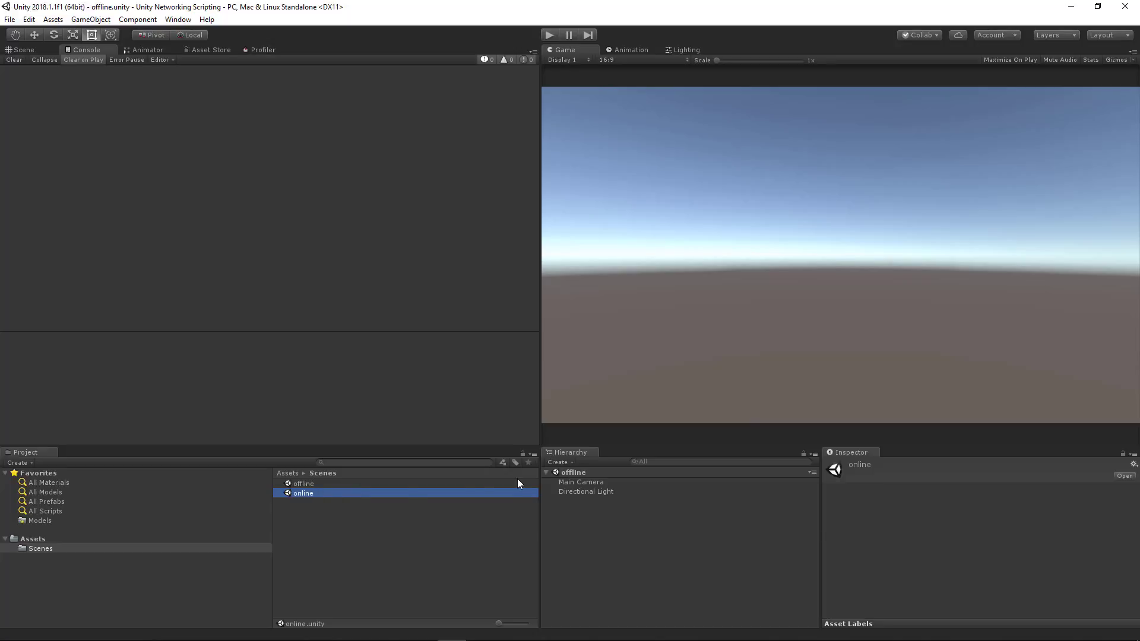
# Load the online scene alongside the offline scene in the hierarchy and add the open scenes to the build list
pyautogui.click(316, 484)
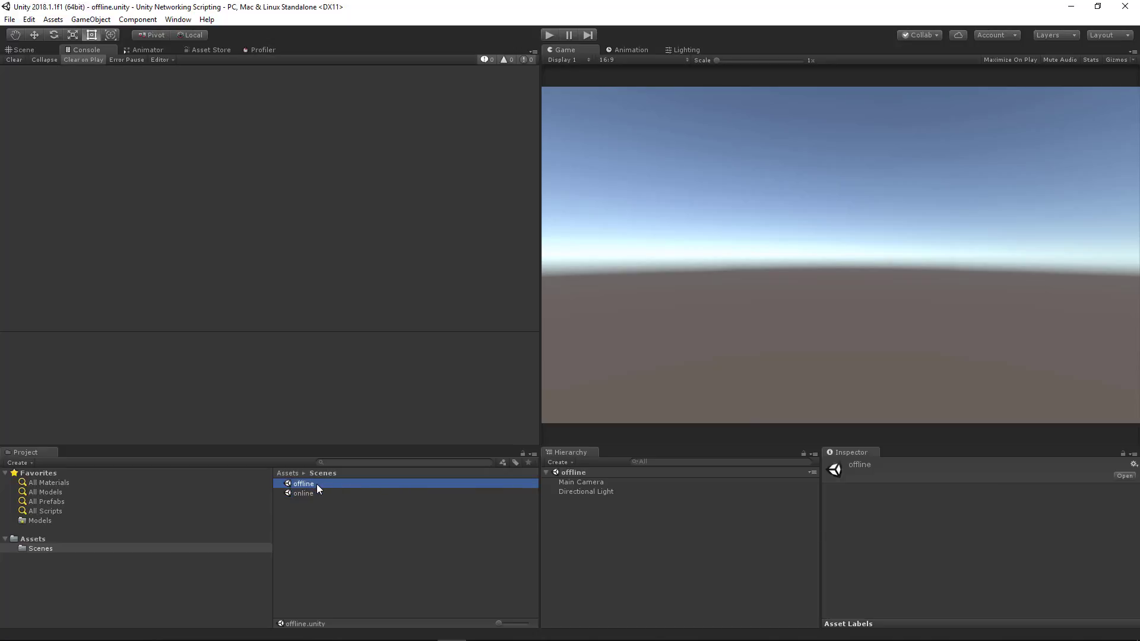
pyautogui.moveTo(305, 485); pyautogui.dragTo(573, 532)
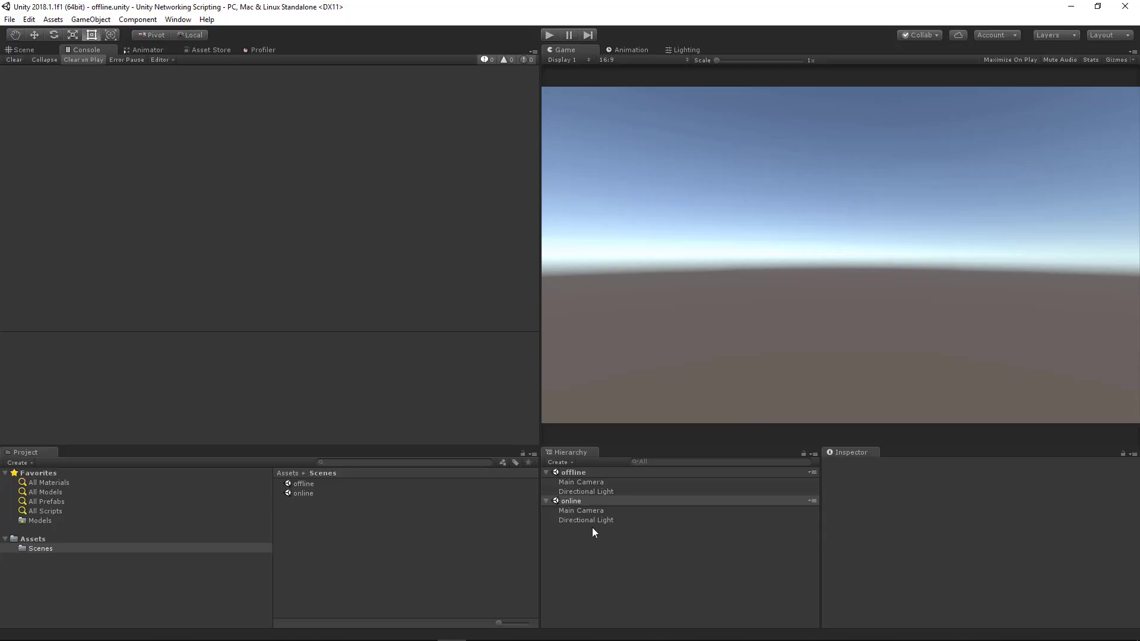
pyautogui.click(28, 19)
pyautogui.moveTo(10, 19)
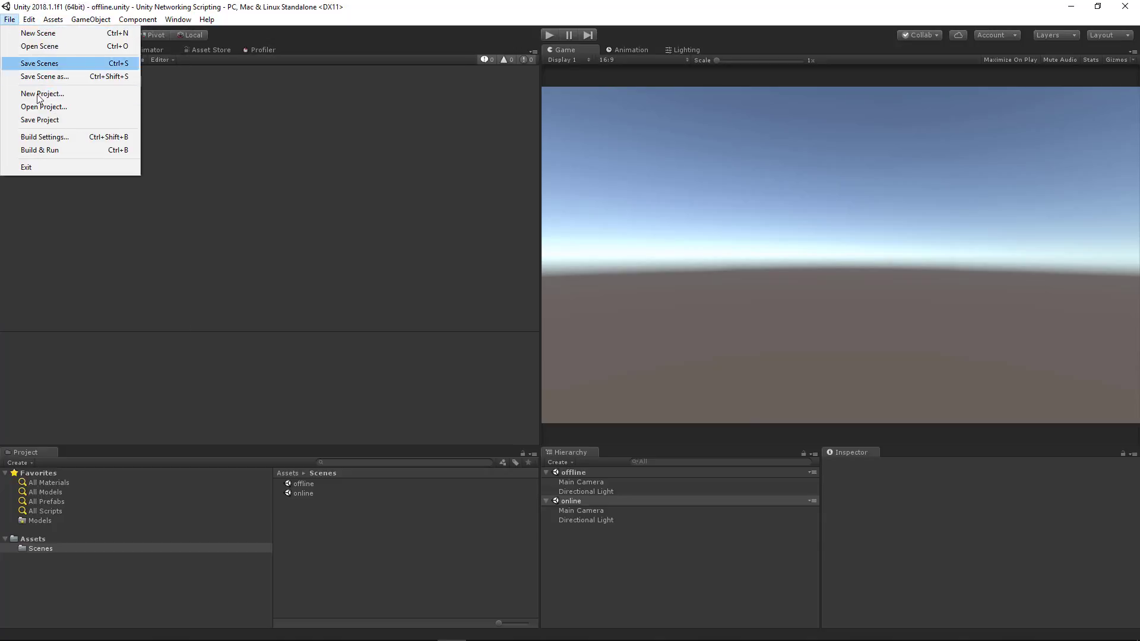
pyautogui.click(47, 139)
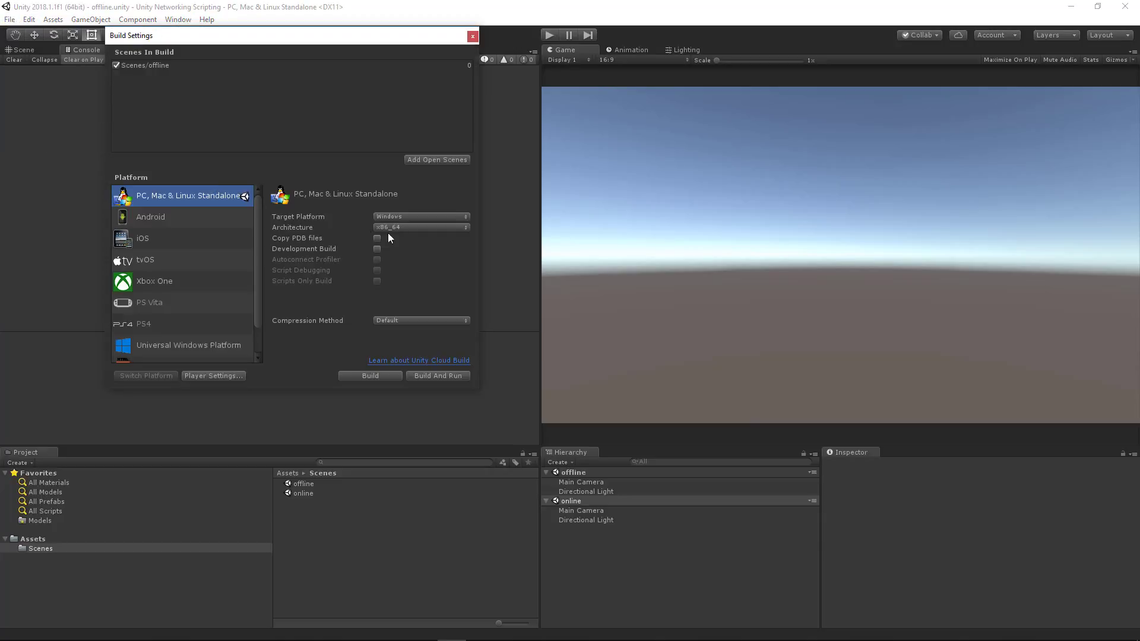
pyautogui.click(431, 160)
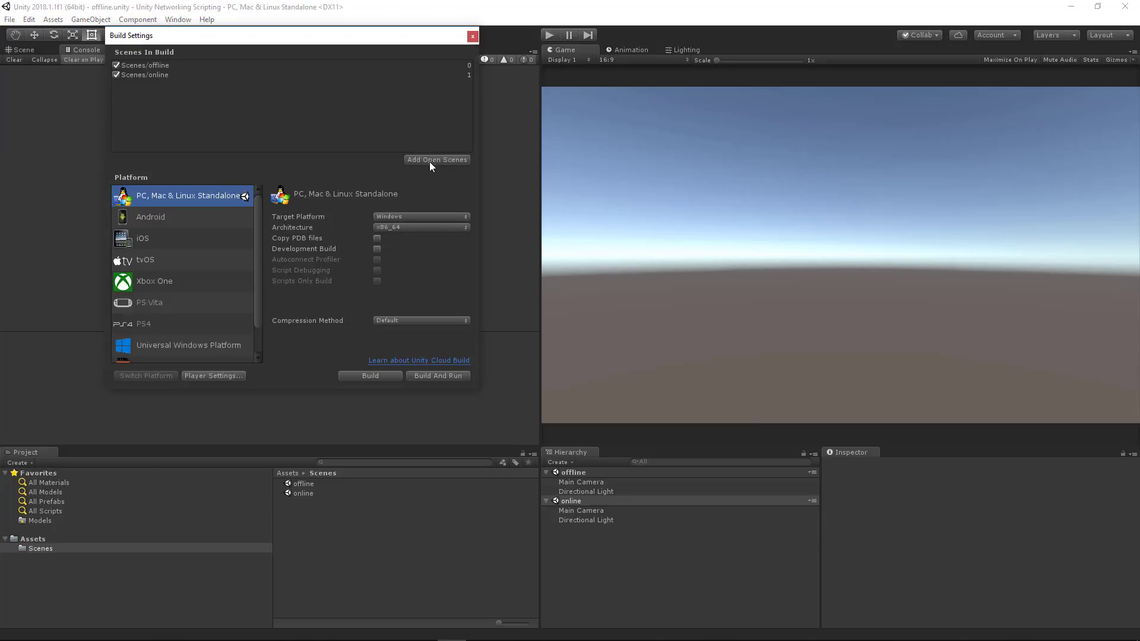
pyautogui.click(470, 38)
# Create an empty game object in the offline scene and name it NetworkManager
pyautogui.click(587, 491)
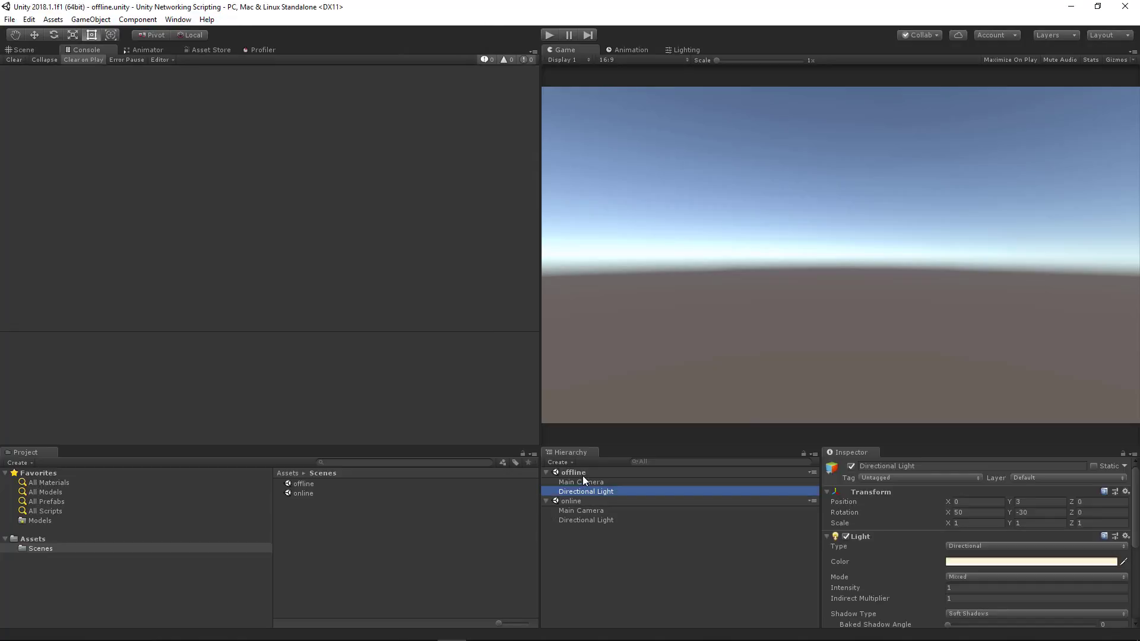
pyautogui.click(581, 483)
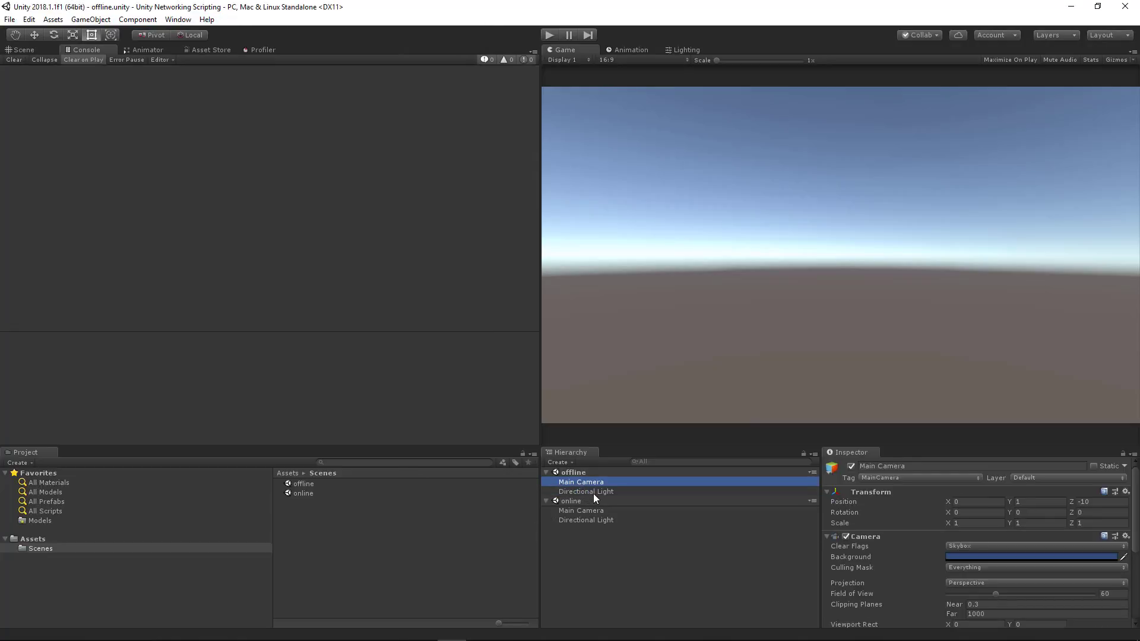
pyautogui.click(594, 493)
pyautogui.rightClick(644, 490)
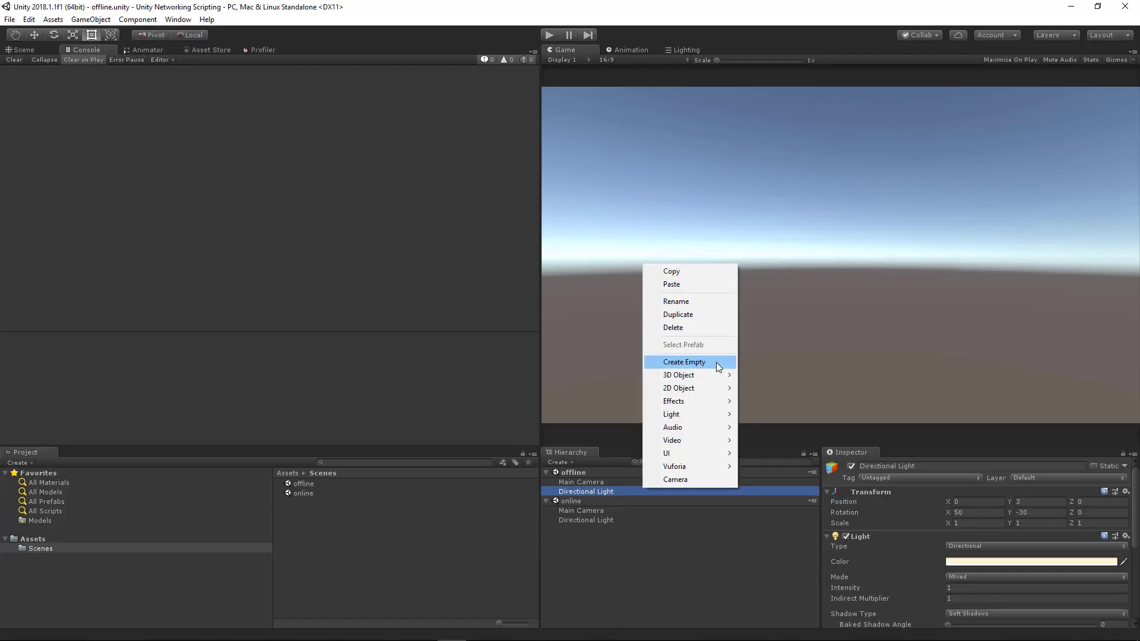
pyautogui.click(684, 362)
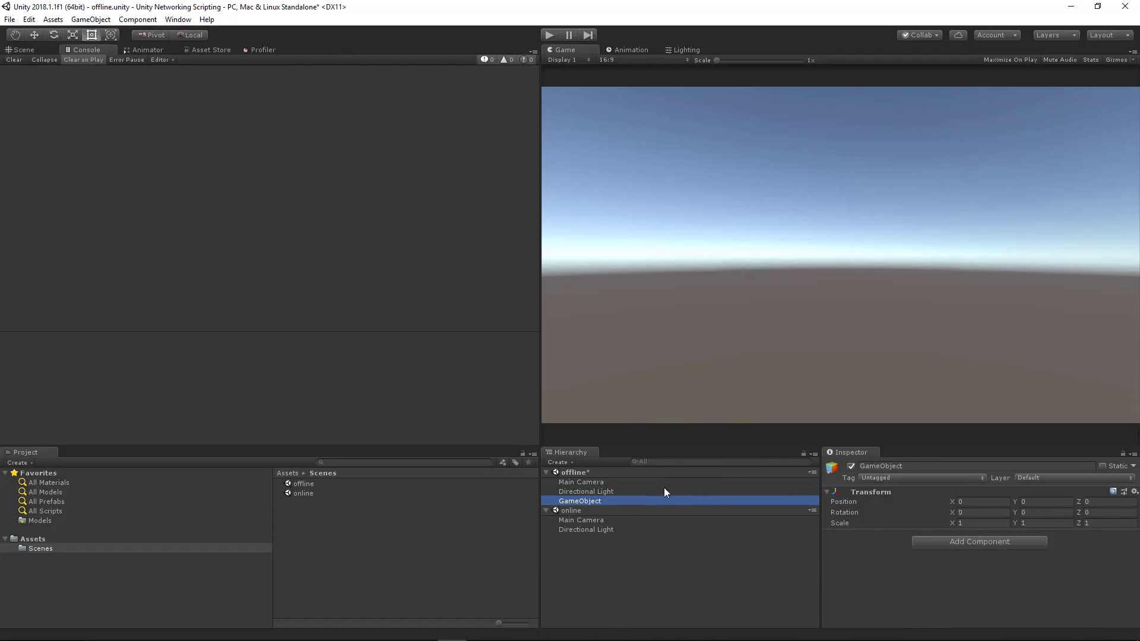
pyautogui.click(882, 466)
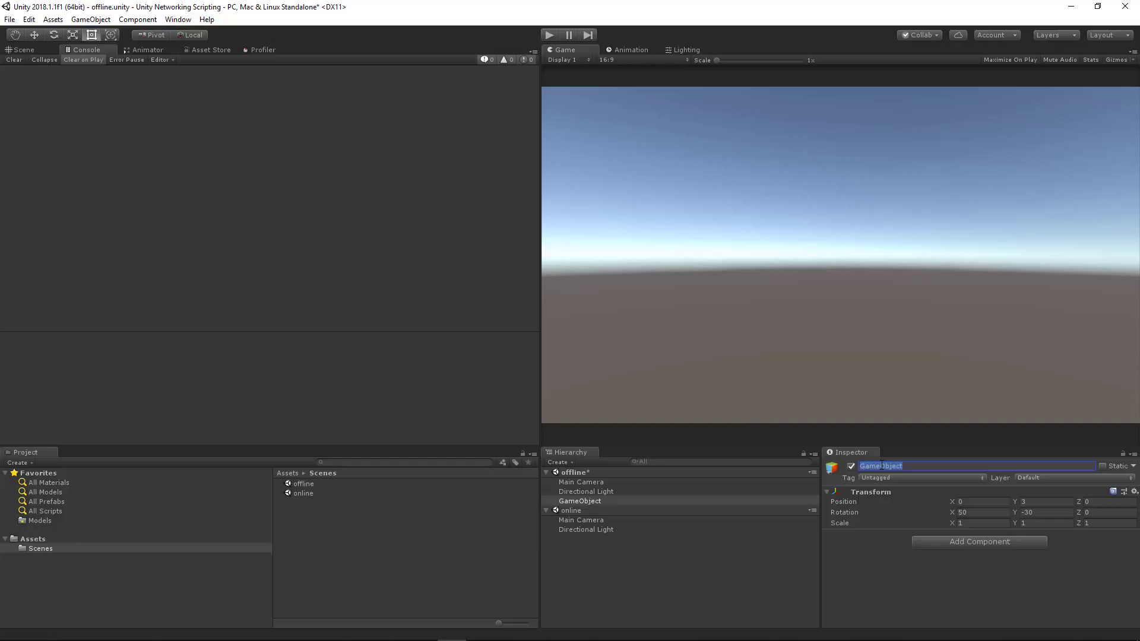
pyautogui.write('NetworkManager')
pyautogui.press('Return')
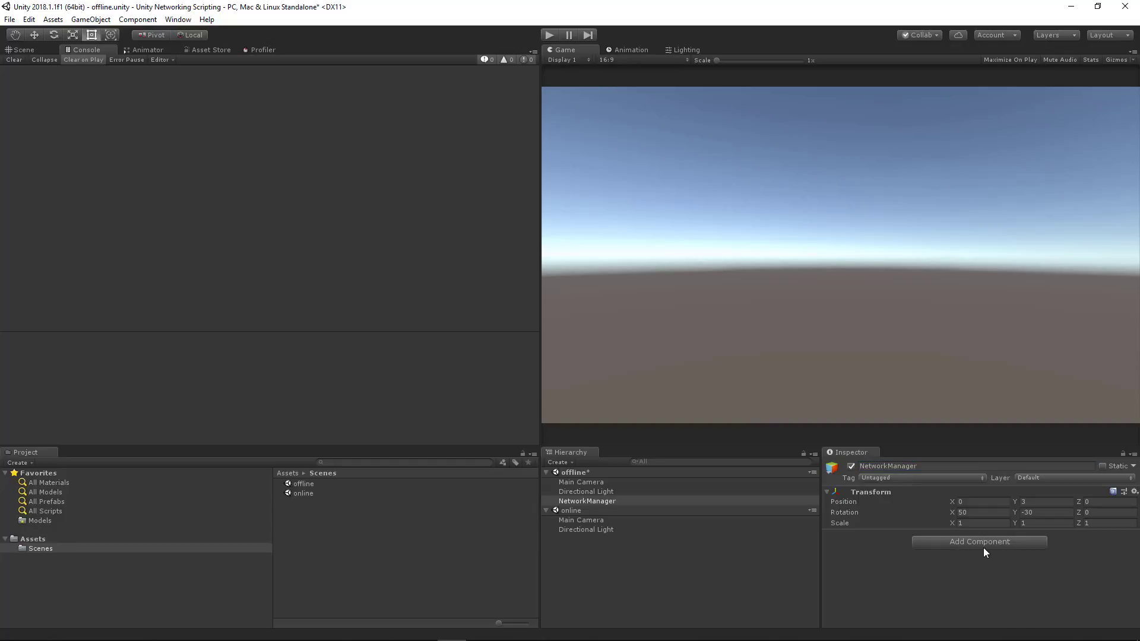
# Add the NetworkManager and NetworkManagerHUD components to the NetworkManager object
pyautogui.click(974, 546)
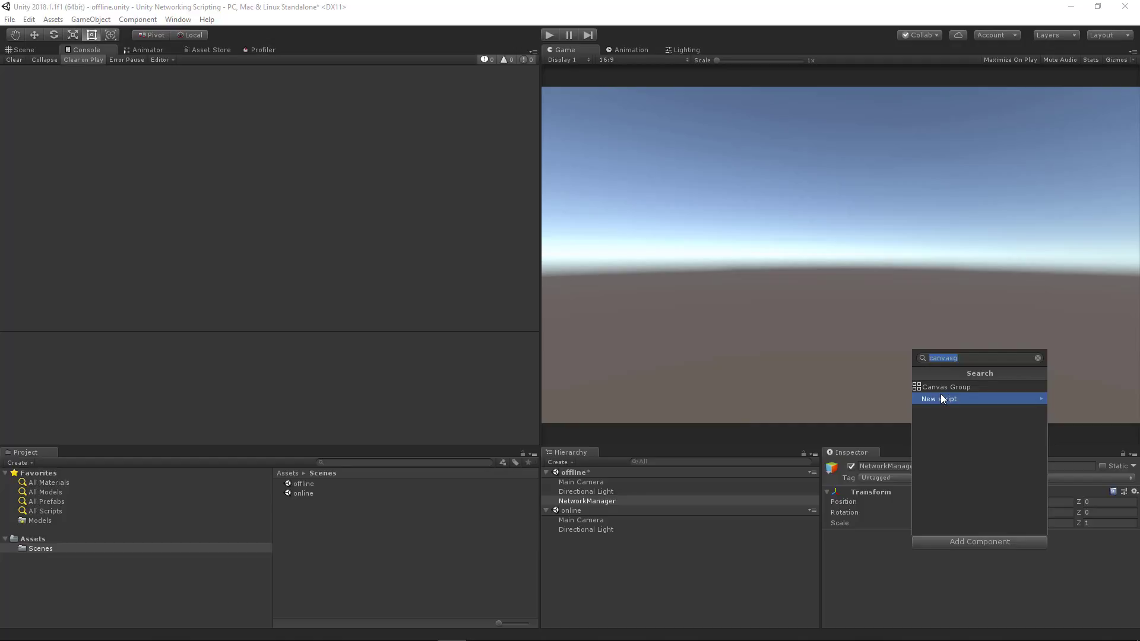
pyautogui.write('networkmana')
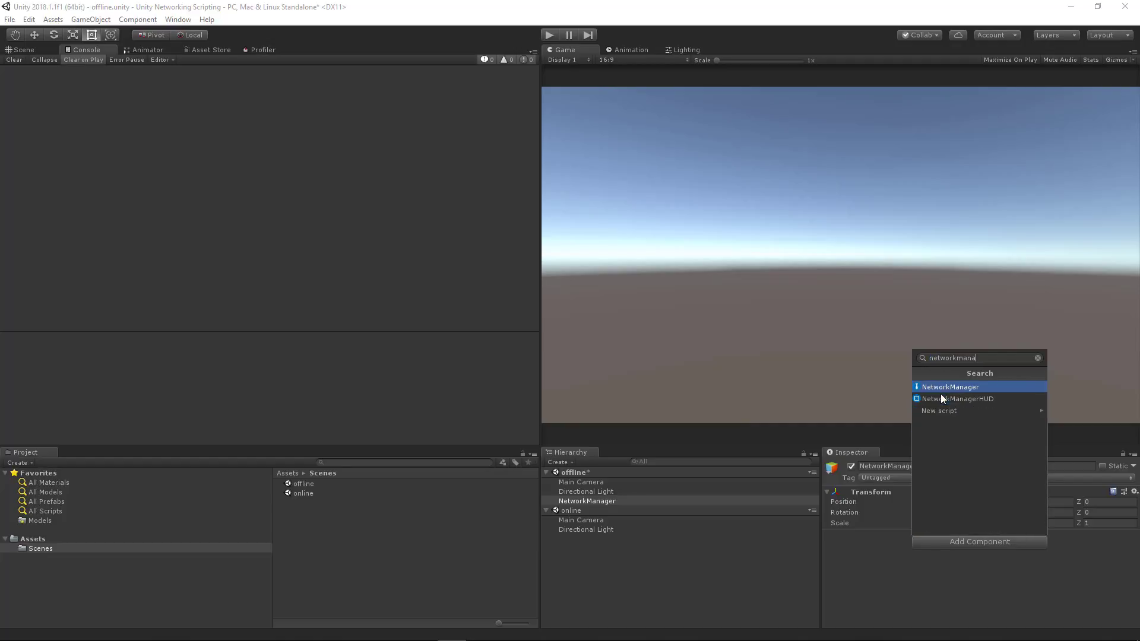
pyautogui.click(942, 395)
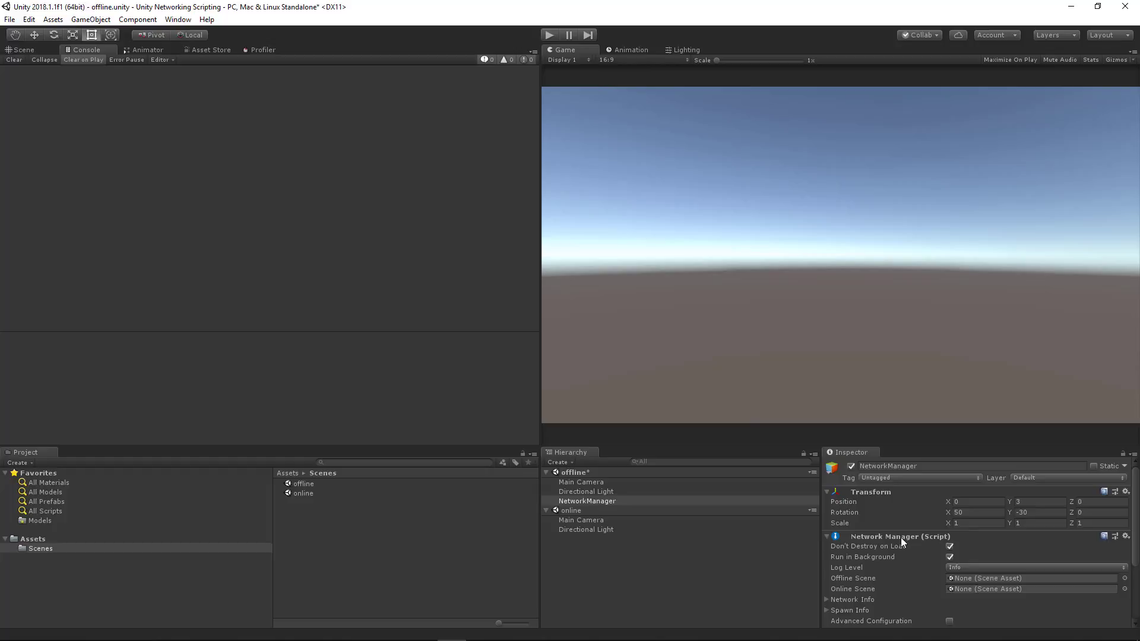
# Examine the Network Manager component's Network Info settings, including the network address, port and MatchMaker host URI
pyautogui.scroll(-3, 951, 534)
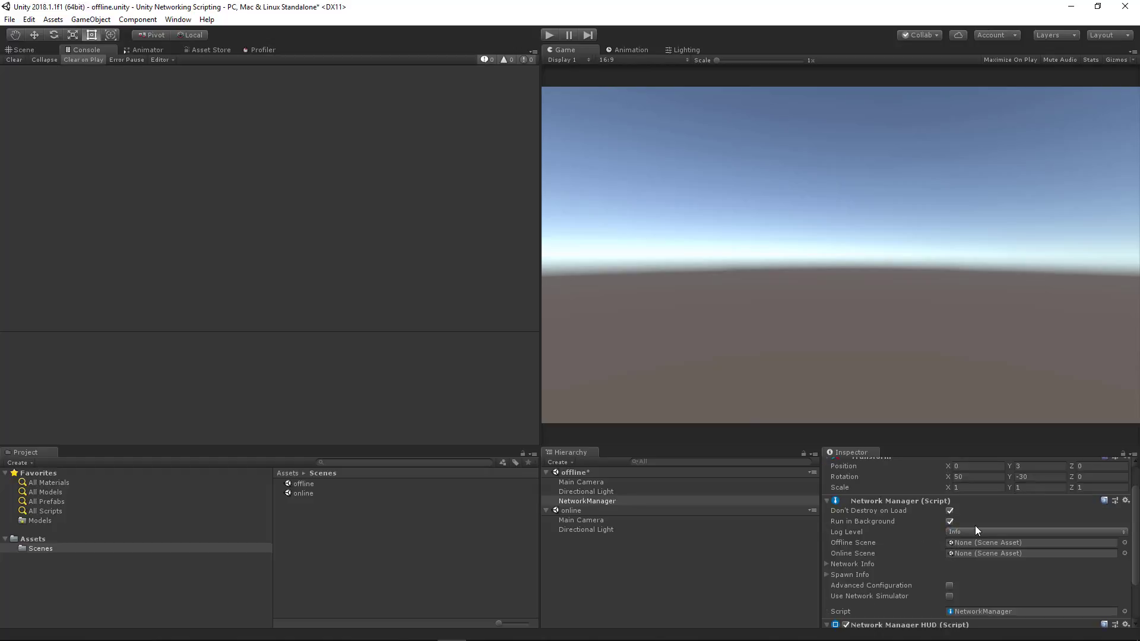
pyautogui.scroll(-3, 975, 520)
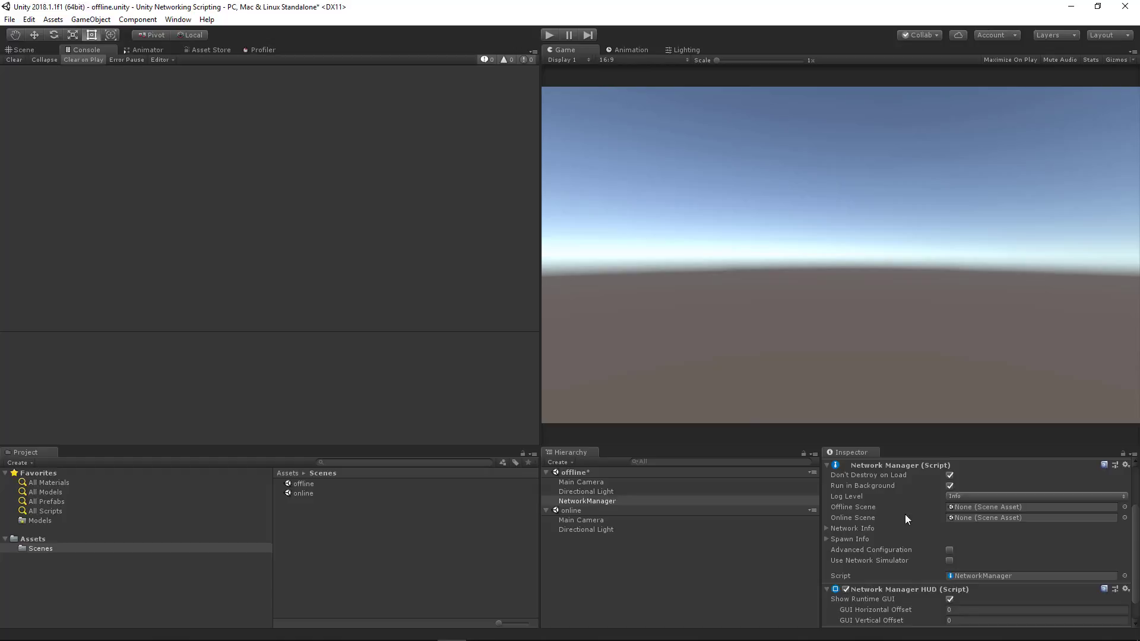
pyautogui.click(825, 528)
pyautogui.scroll(-5, 903, 537)
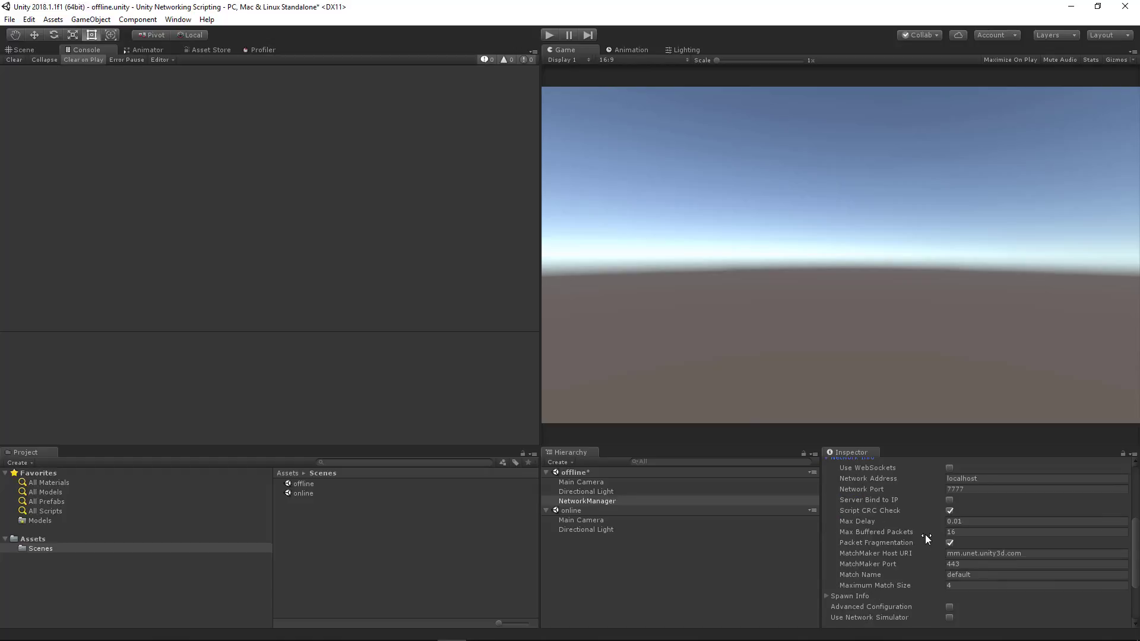
pyautogui.click(963, 479)
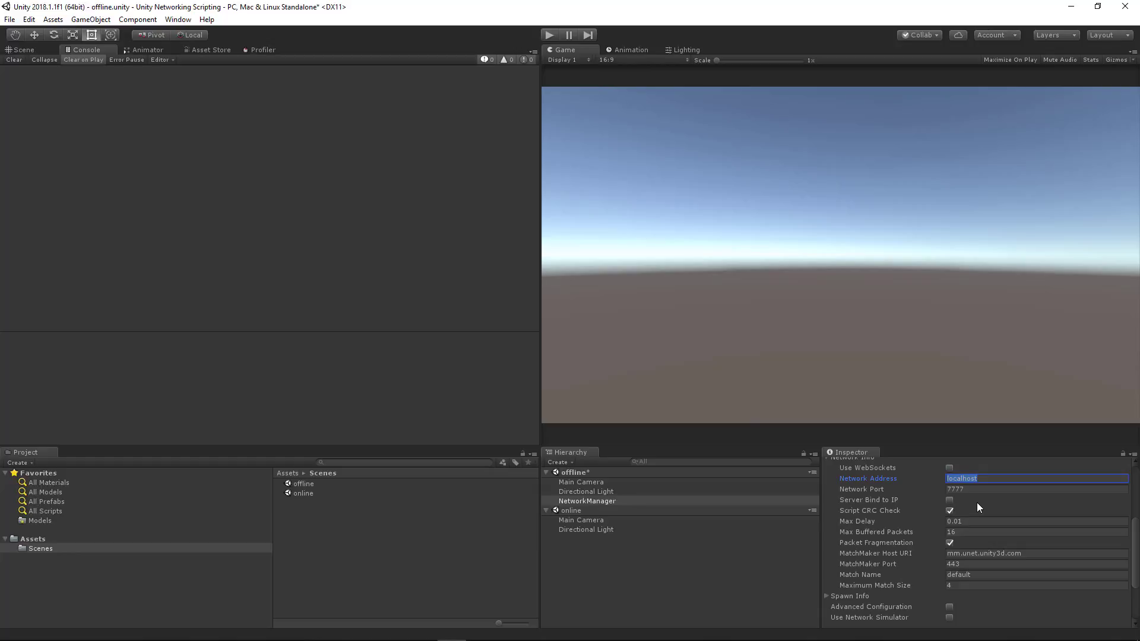
pyautogui.scroll(3, 975, 490)
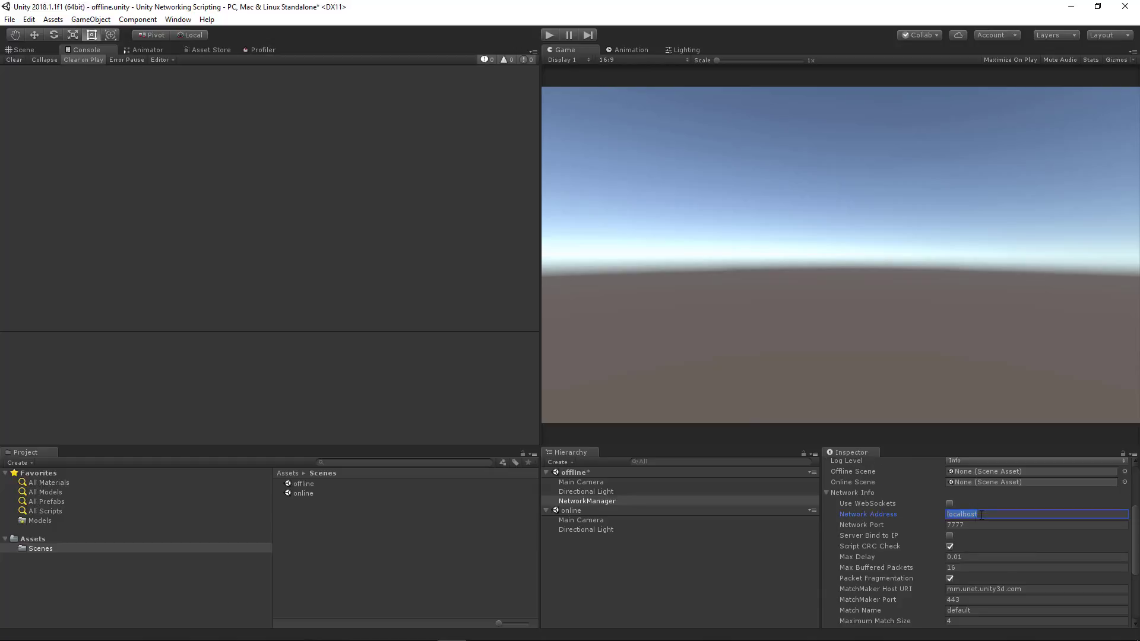
pyautogui.scroll(3, 979, 500)
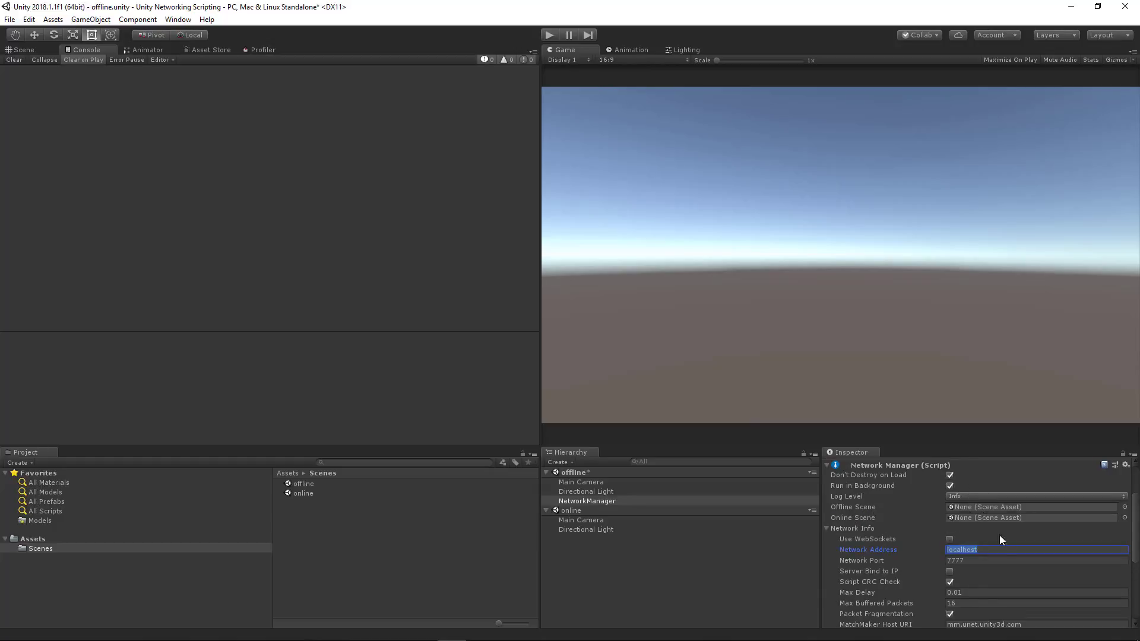
pyautogui.scroll(-3, 986, 523)
pyautogui.scroll(-3, 967, 504)
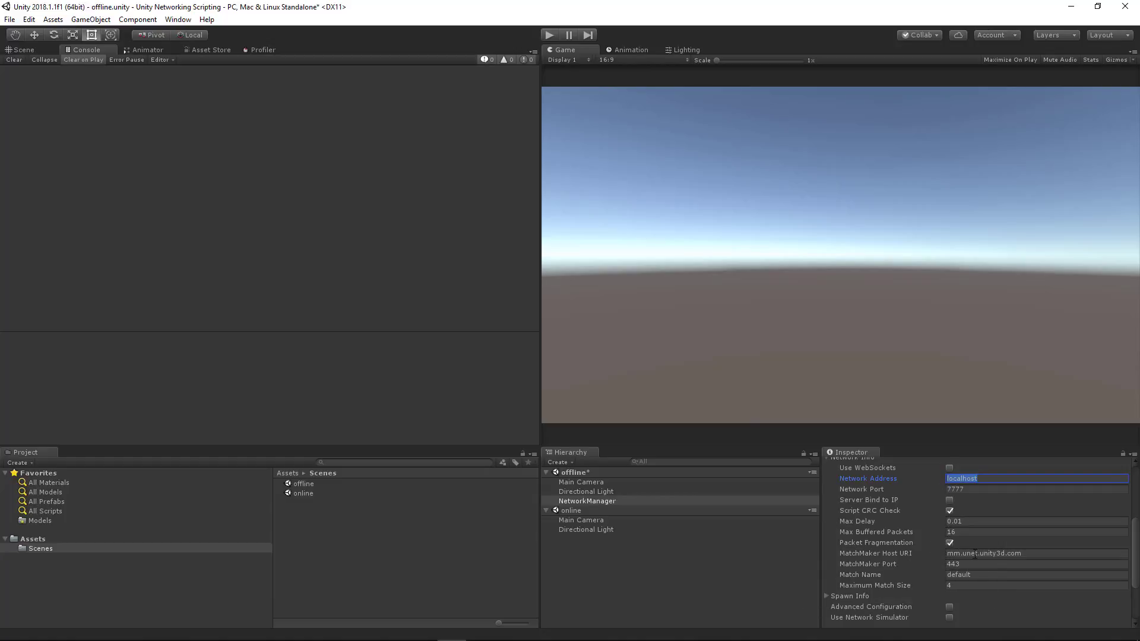
pyautogui.press('Tab')
pyautogui.press('Tab')
pyautogui.press('Tab')
pyautogui.press('Tab')
pyautogui.press('End')
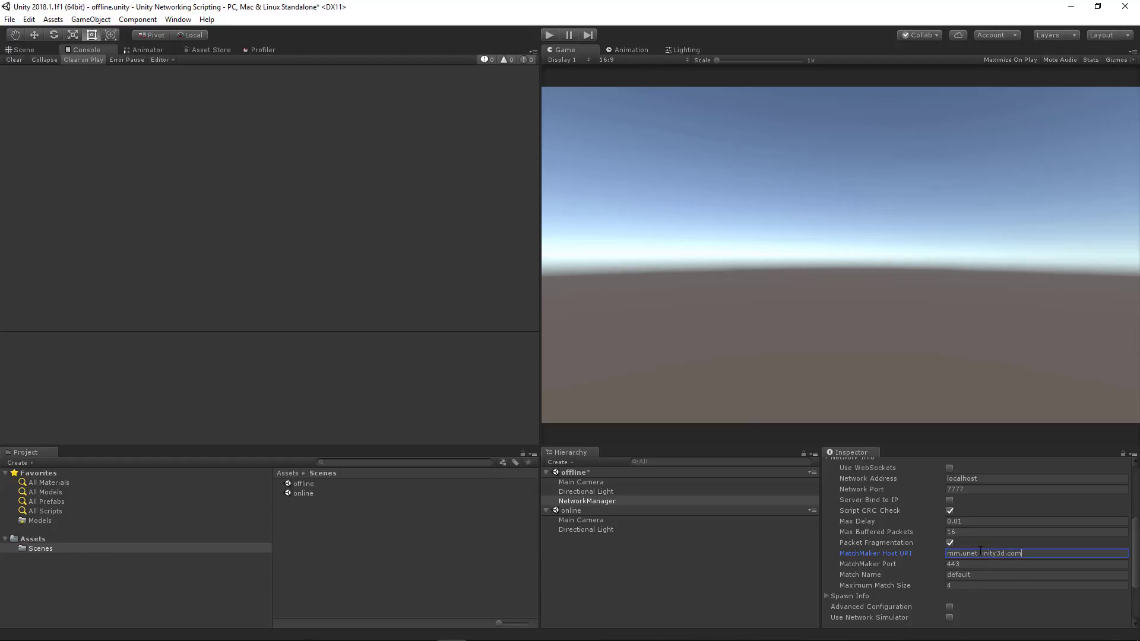
pyautogui.hotkey('ctrl', 'a')
pyautogui.press('Home')
pyautogui.scroll(-2, 913, 588)
pyautogui.scroll(6, 904, 561)
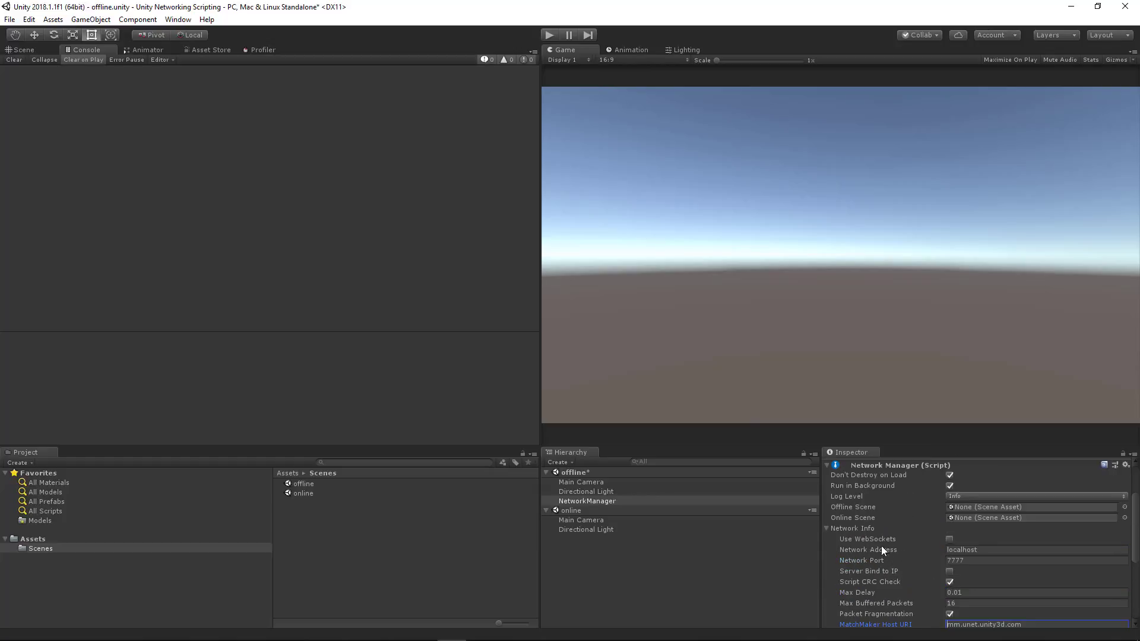
pyautogui.click(826, 528)
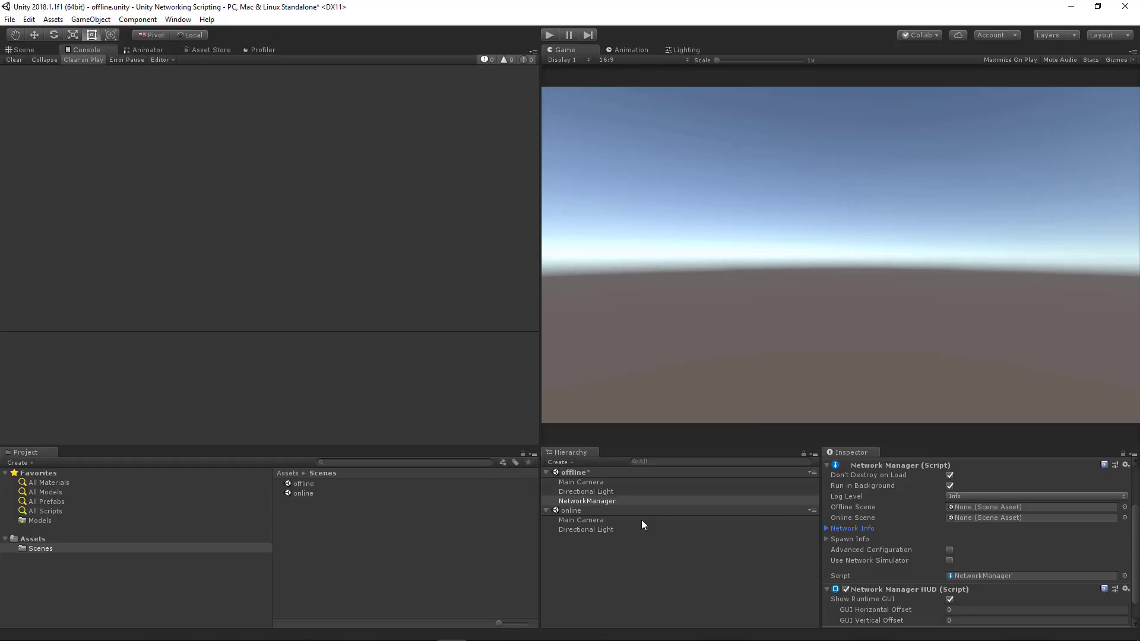
# Assign the offline scene as the Network Manager's Offline Scene and the online scene as its Online Scene
pyautogui.moveTo(300, 484); pyautogui.dragTo(975, 508)
pyautogui.moveTo(333, 493); pyautogui.dragTo(1007, 520)
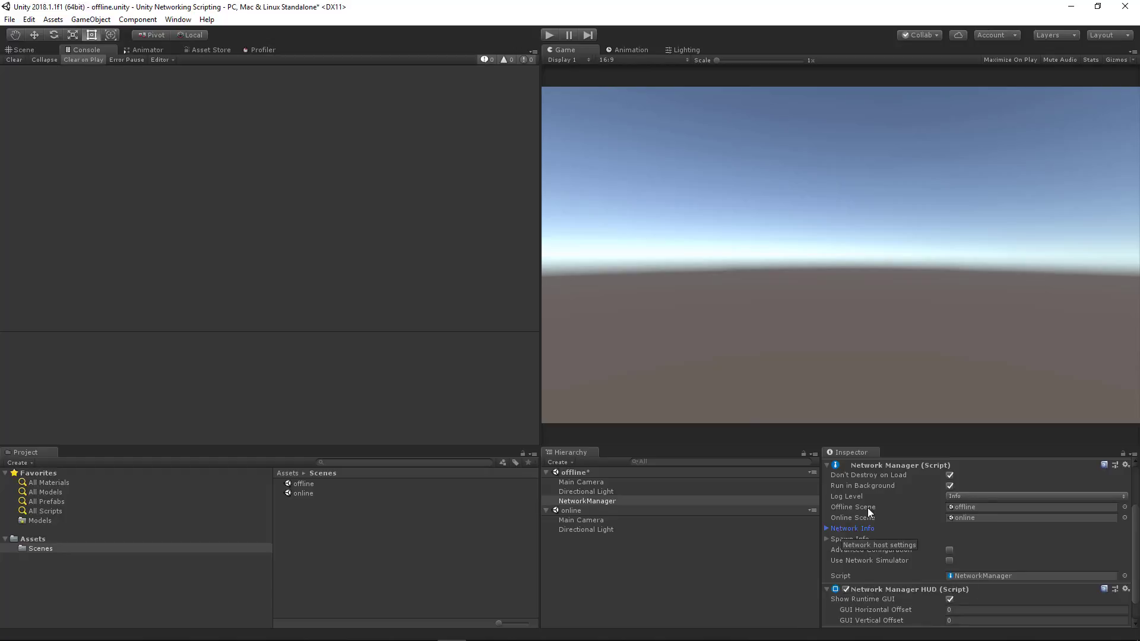
pyautogui.scroll(-1, 950, 547)
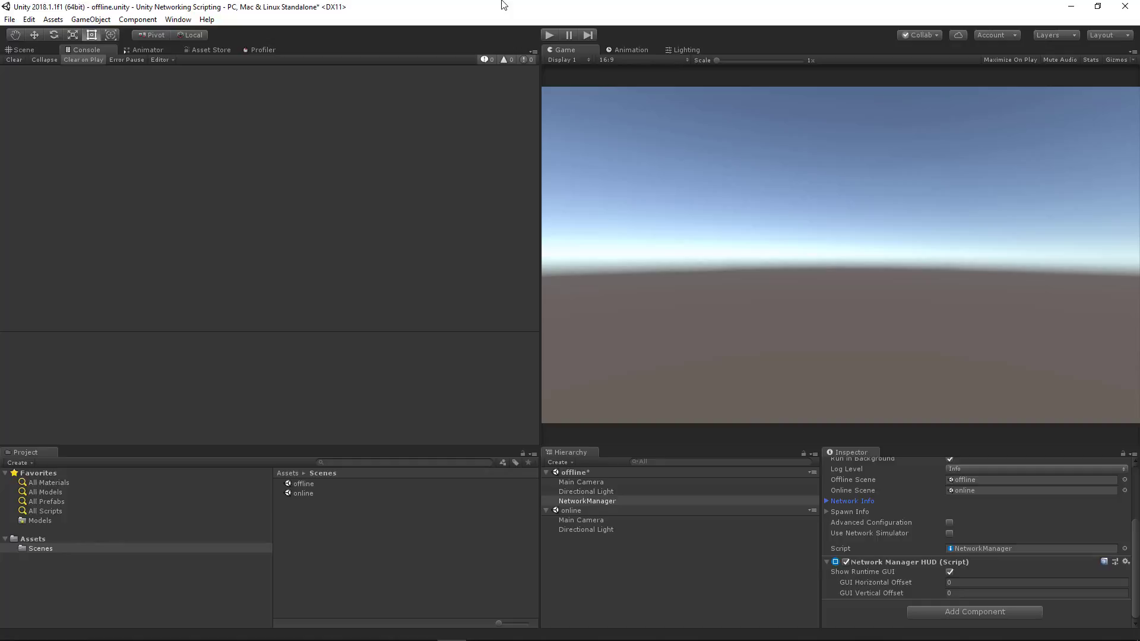
# Run the game and enable the match maker from the network HUD
pyautogui.click(550, 36)
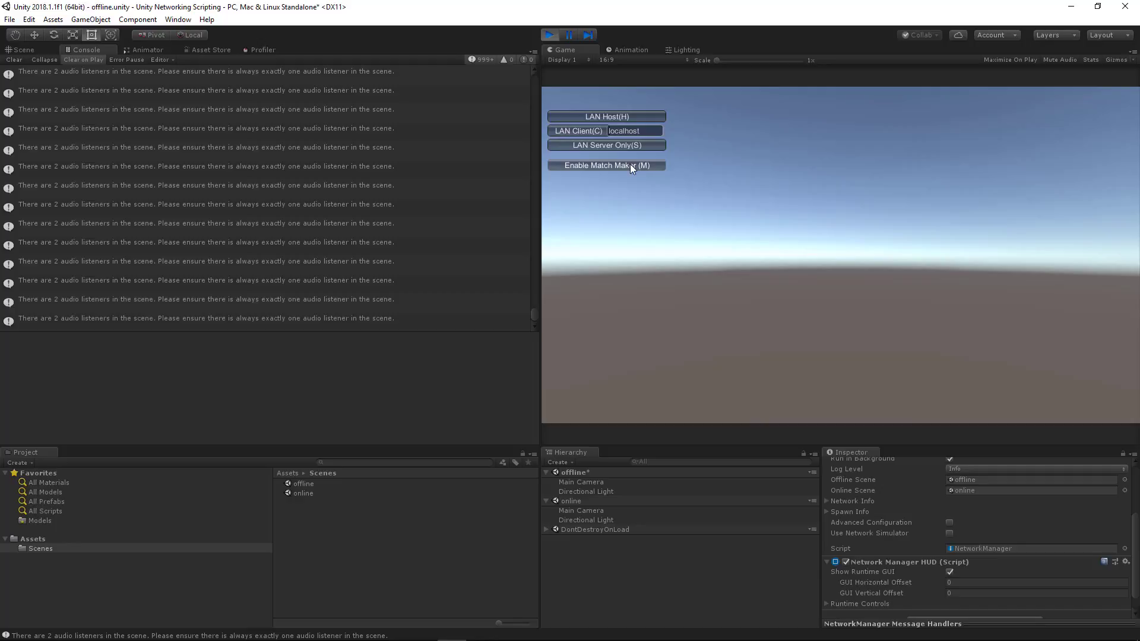
pyautogui.click(593, 166)
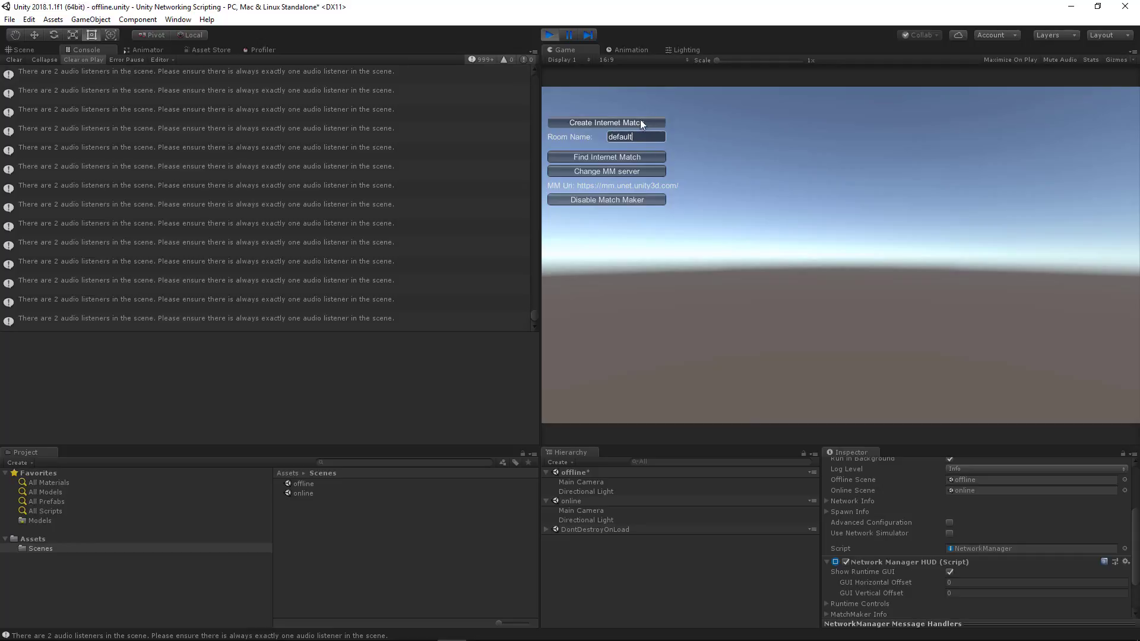
# Disable the match maker, end the test run, and remove the online scene from the hierarchy
pyautogui.click(604, 198)
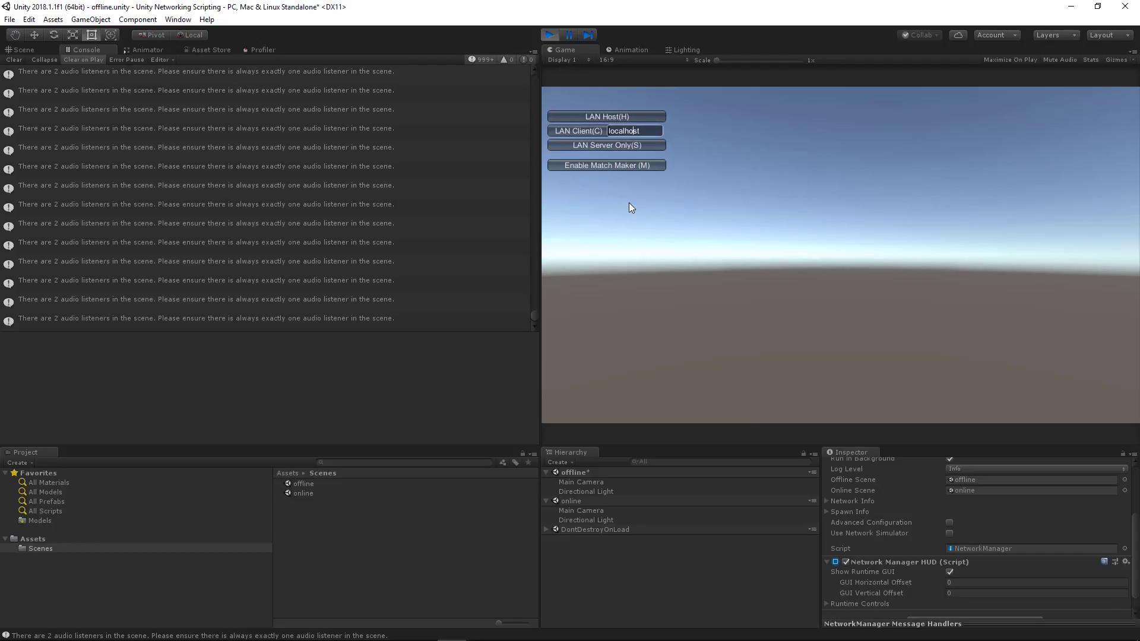
pyautogui.click(554, 38)
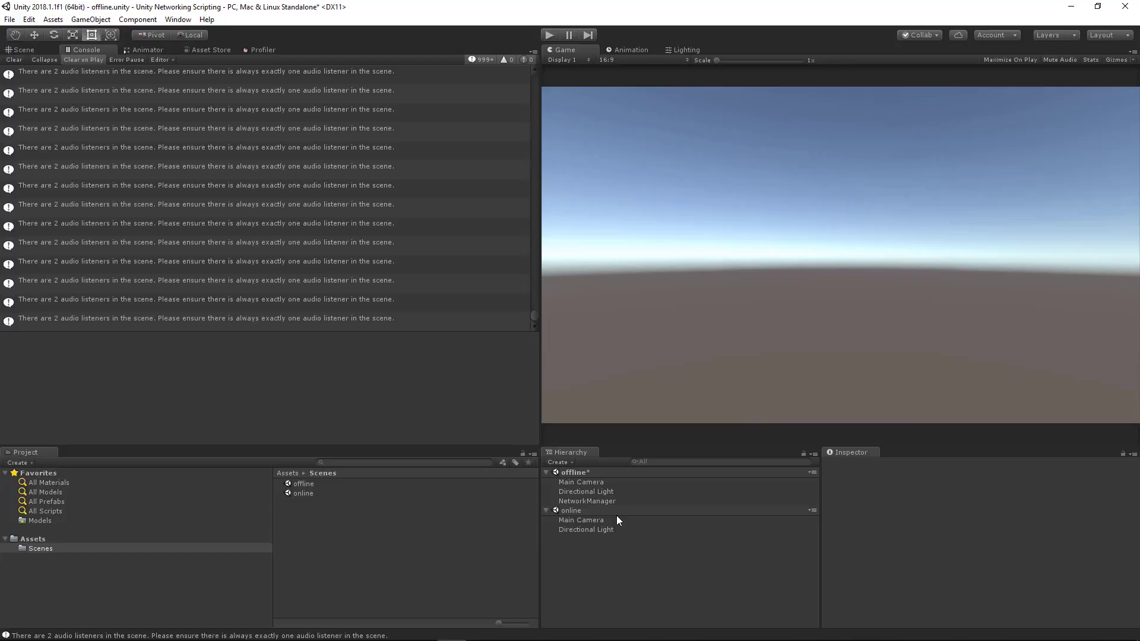
pyautogui.rightClick(601, 512)
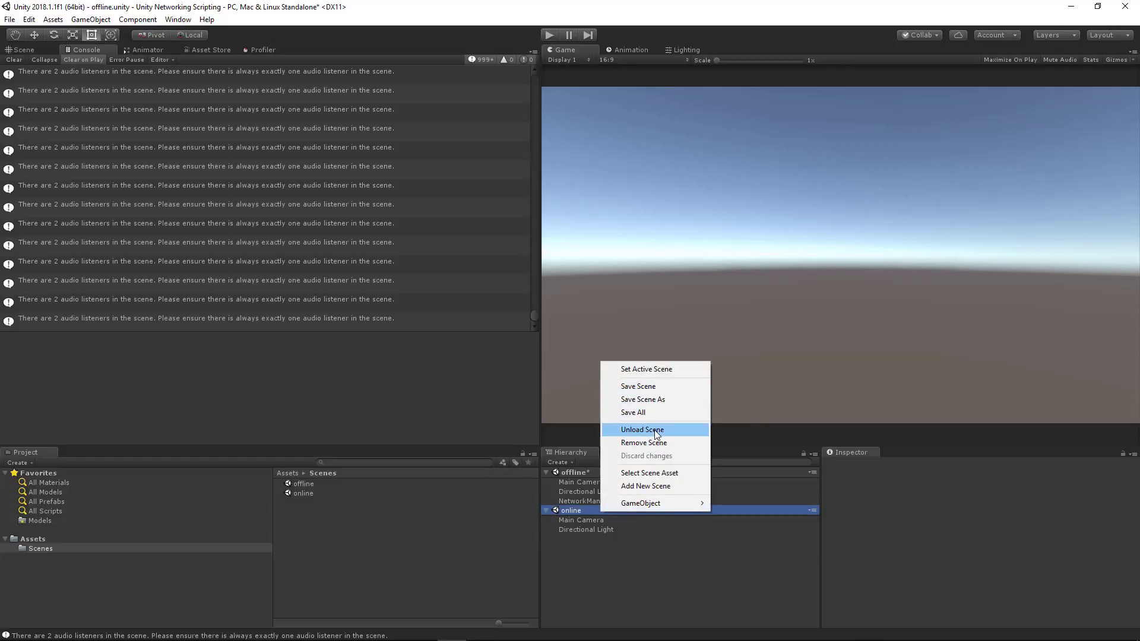
pyautogui.click(664, 447)
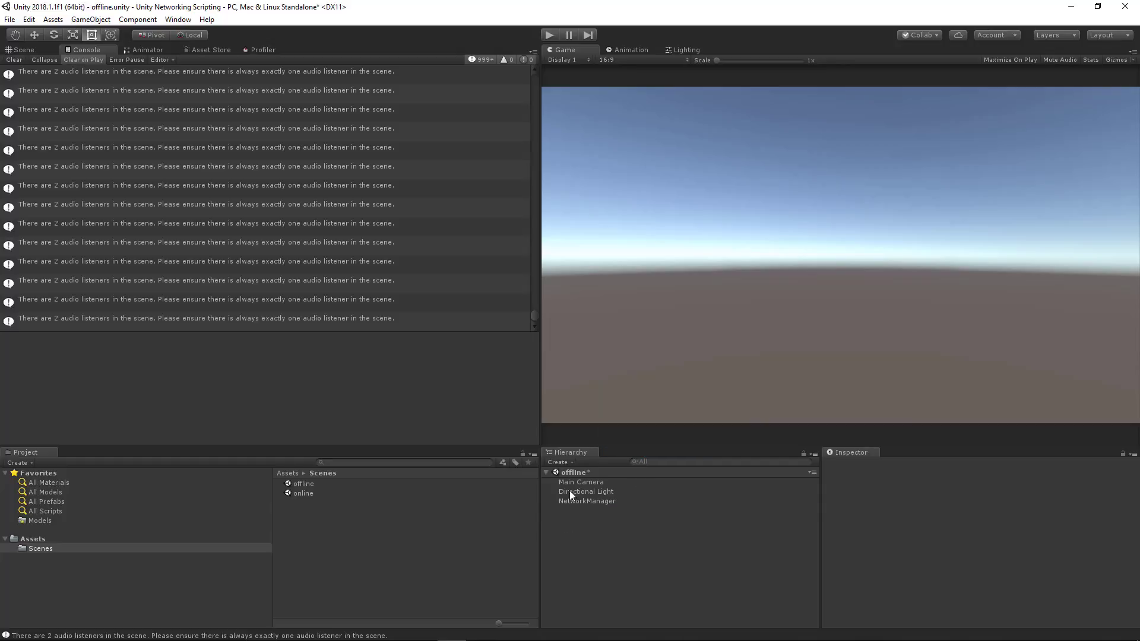
# Add a UI Canvas to the offline scene and create a UI Image inside it
pyautogui.rightClick(618, 533)
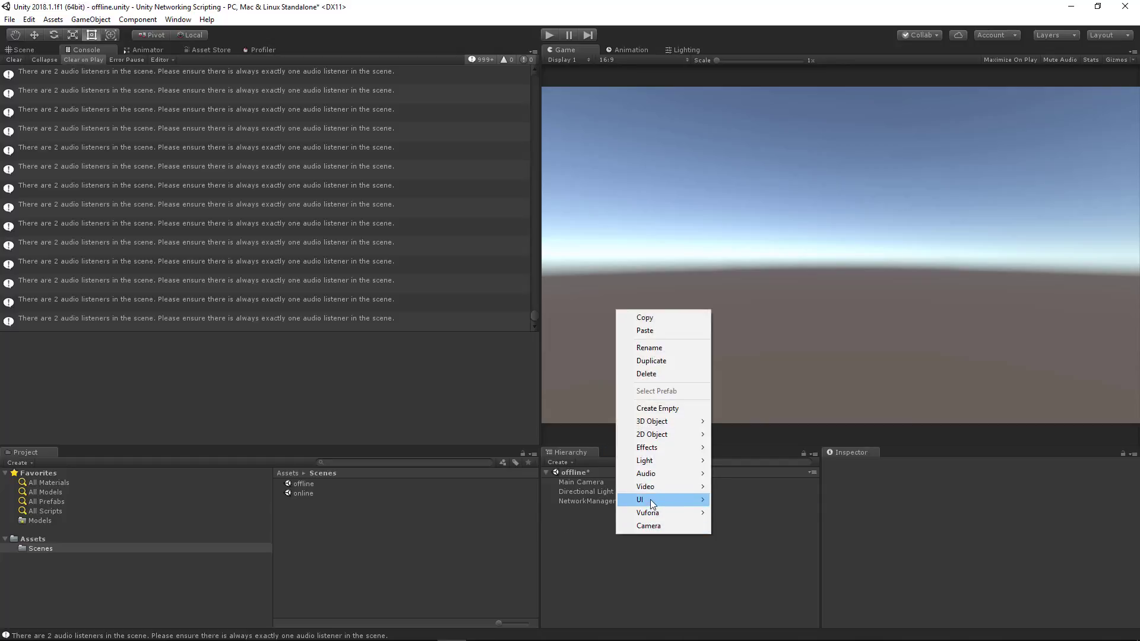
pyautogui.moveTo(651, 500)
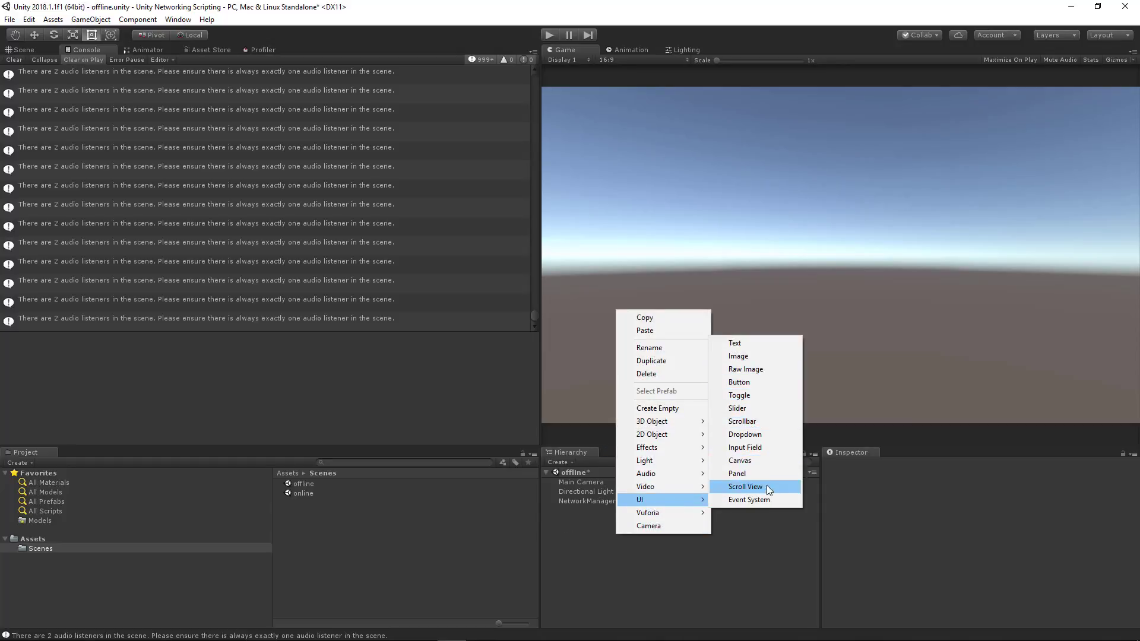
pyautogui.click(753, 461)
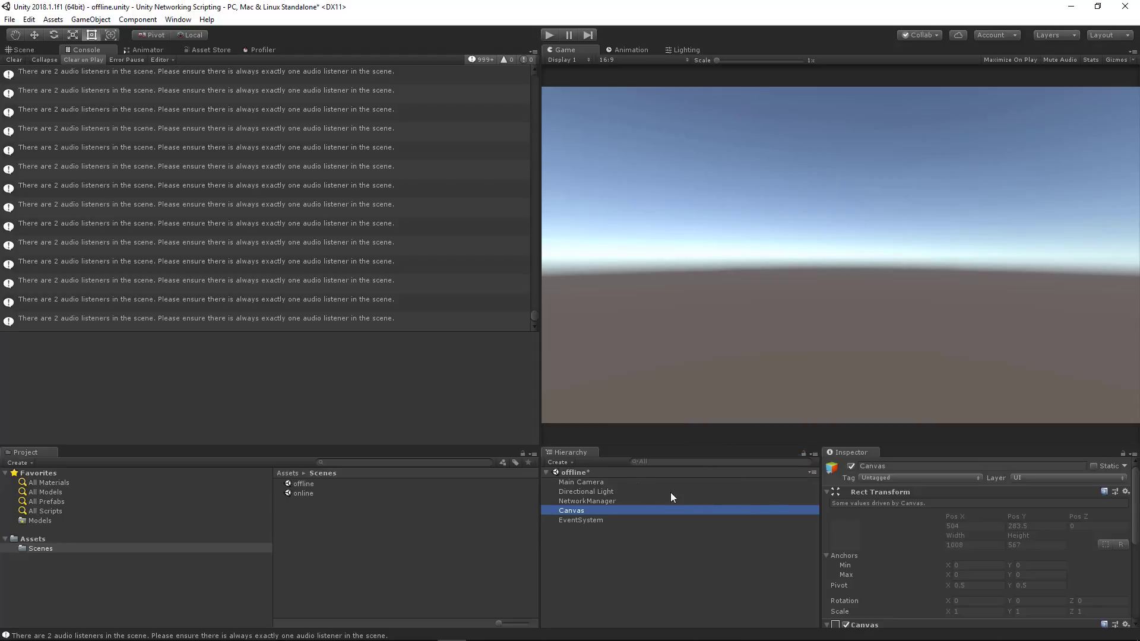
pyautogui.rightClick(741, 509)
pyautogui.moveTo(753, 474)
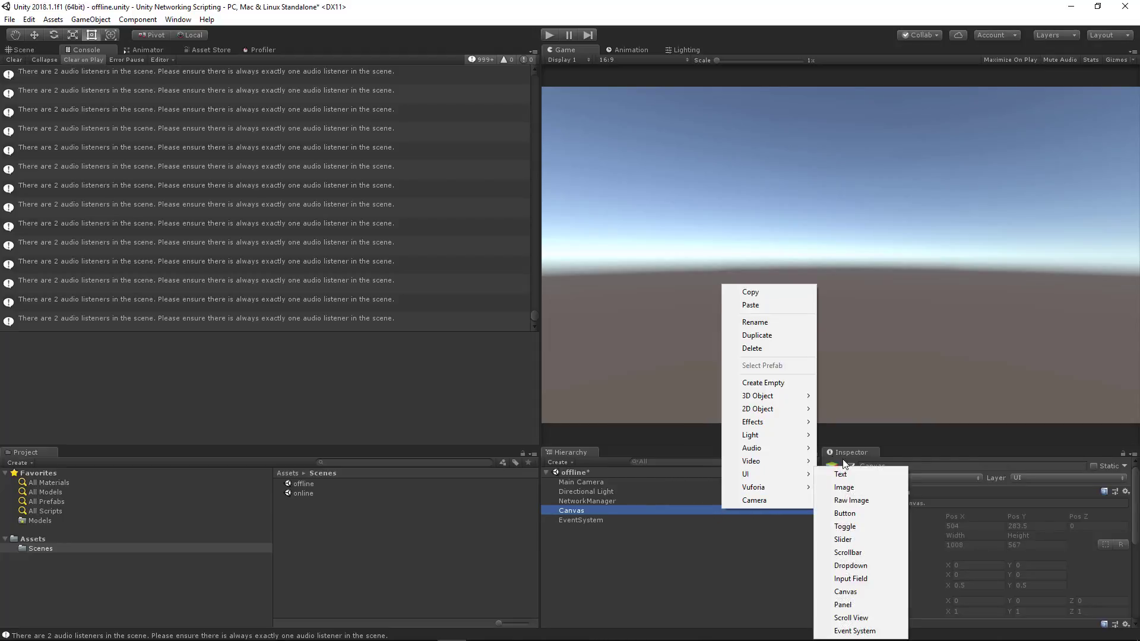
pyautogui.click(848, 487)
# Stretch the image across the whole canvas with the stretch-stretch anchor preset, including its position, and rename it bg
pyautogui.click(876, 472)
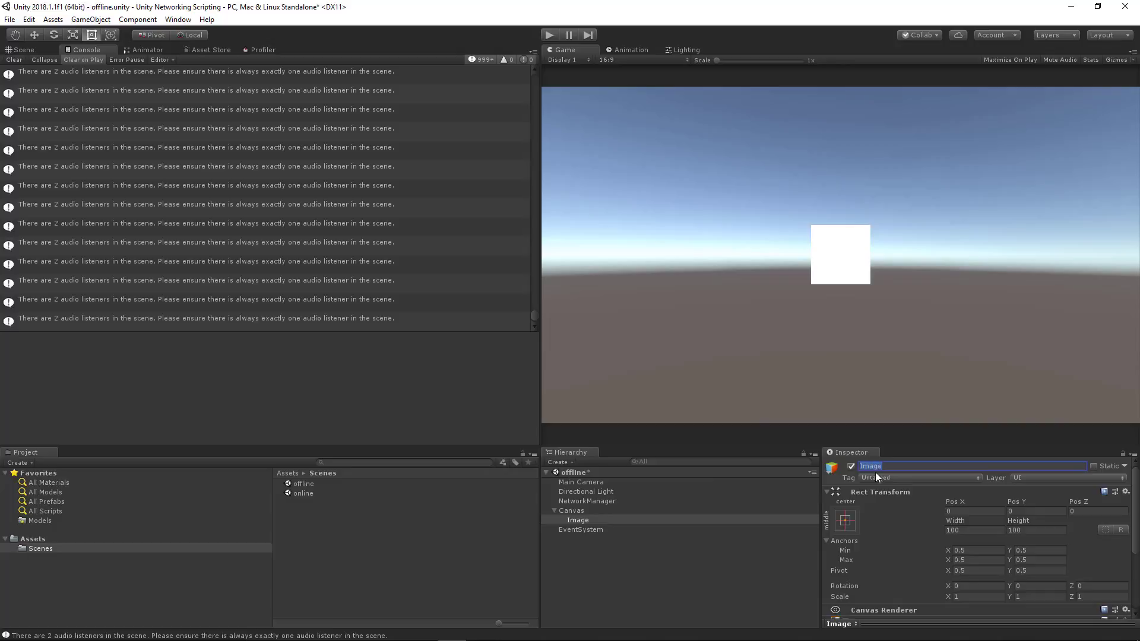
pyautogui.click(845, 521)
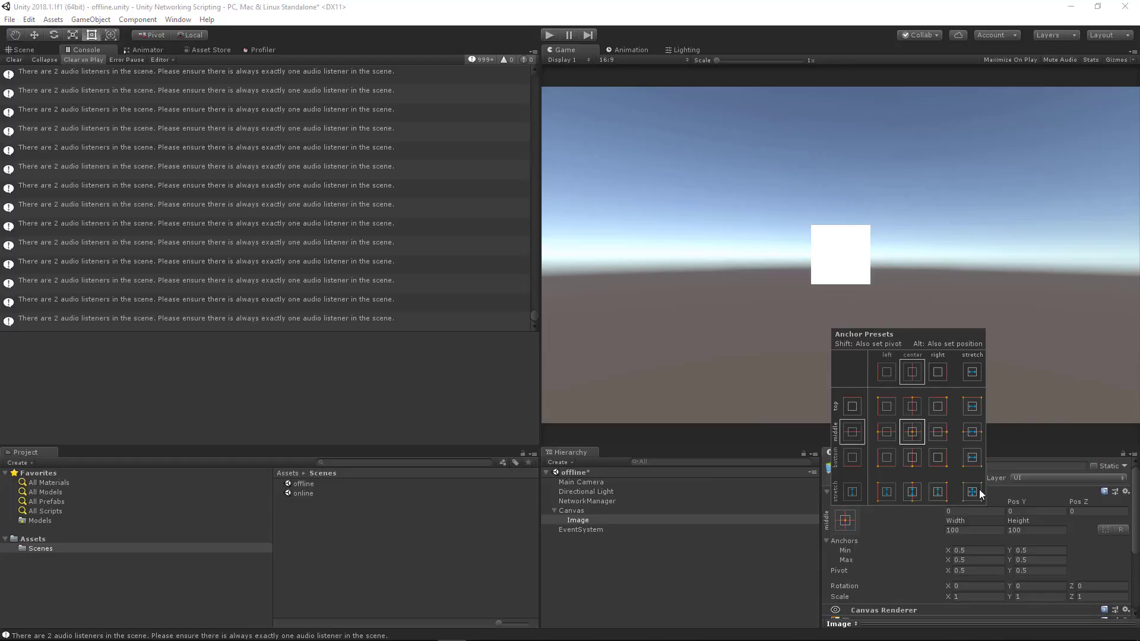
pyautogui.press('alt')
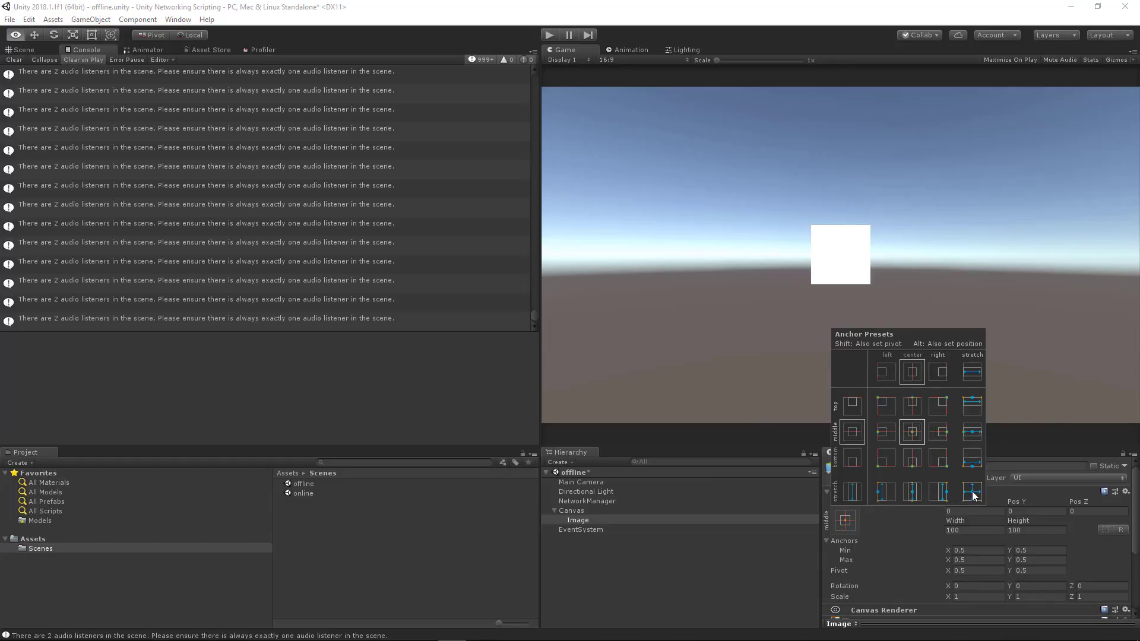
pyautogui.keyDown('alt'); pyautogui.click(972, 492); pyautogui.keyUp('alt')
pyautogui.click(1010, 465)
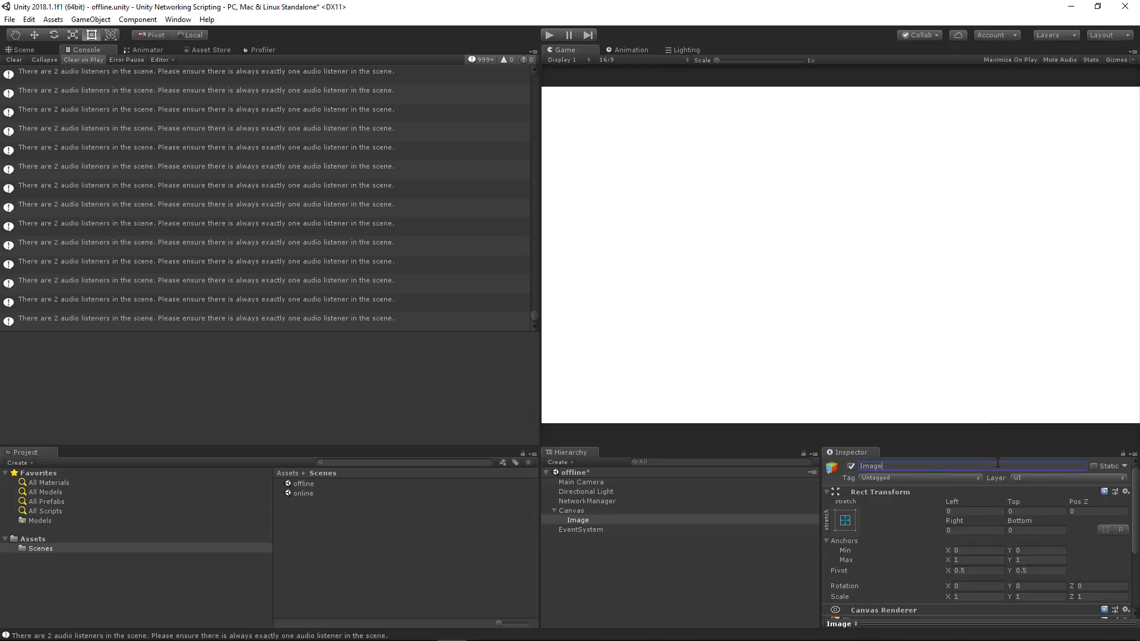
pyautogui.write('bg')
pyautogui.press('Return')
# Set the bg image's color to a dark blue-purple, about hex 392885
pyautogui.scroll(-3, 1114, 498)
pyautogui.click(996, 529)
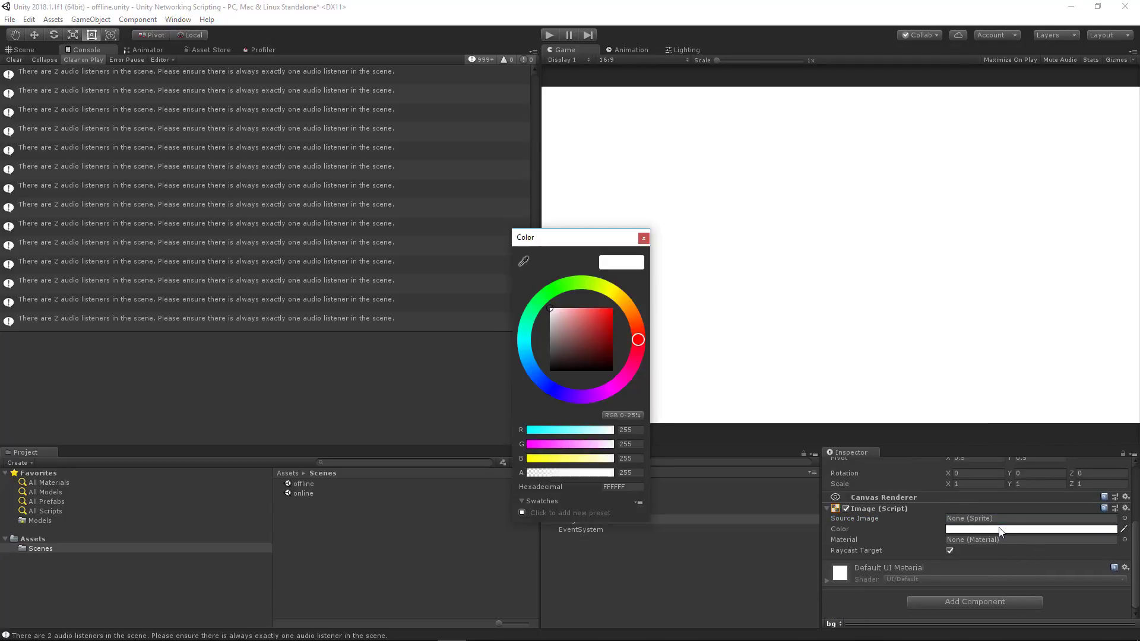
pyautogui.click(555, 387)
pyautogui.moveTo(557, 392); pyautogui.dragTo(554, 397)
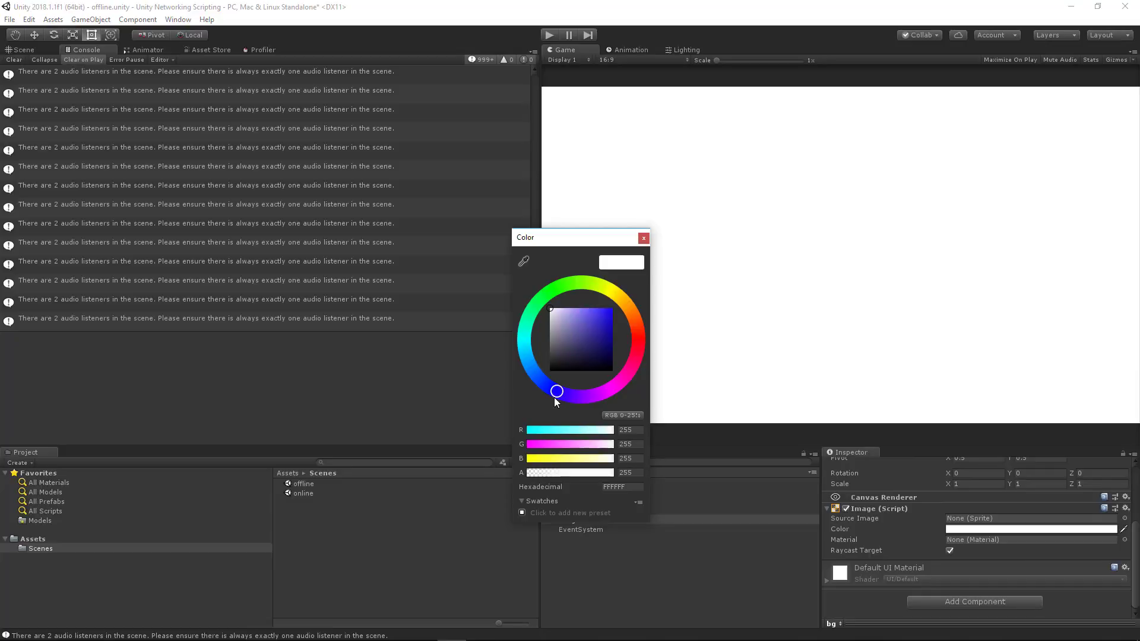
pyautogui.moveTo(576, 337)
pyautogui.mouseDown()
pyautogui.moveTo(592, 305)
pyautogui.moveTo(592, 337)
pyautogui.mouseUp()
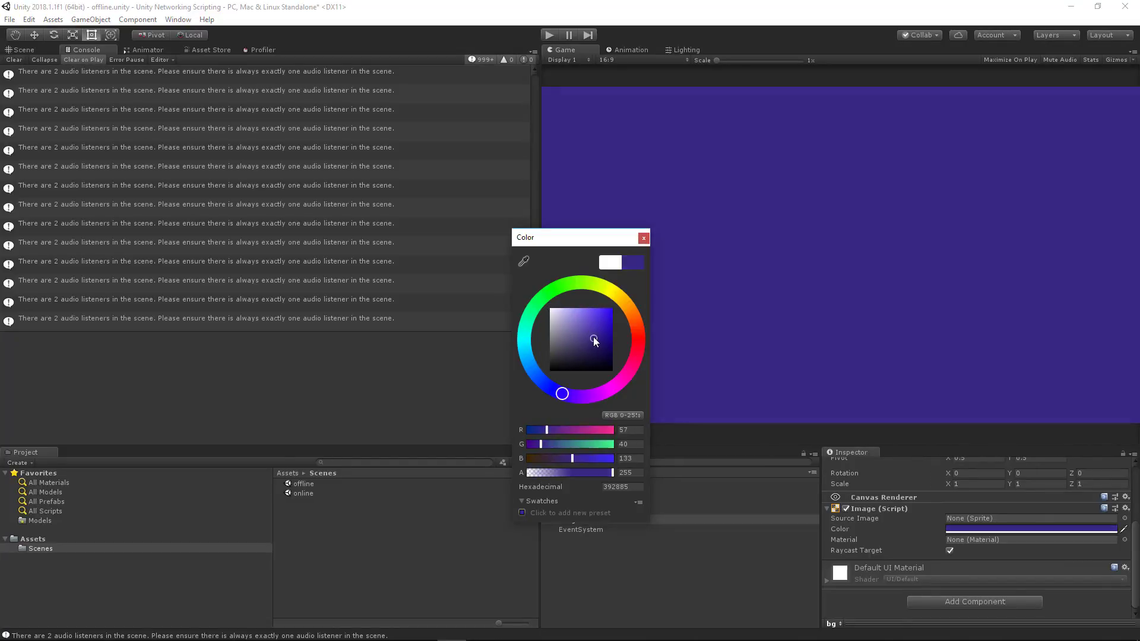
pyautogui.click(643, 238)
# Add a UI Text object under the Canvas and set its text to "Offline"
pyautogui.rightClick(593, 512)
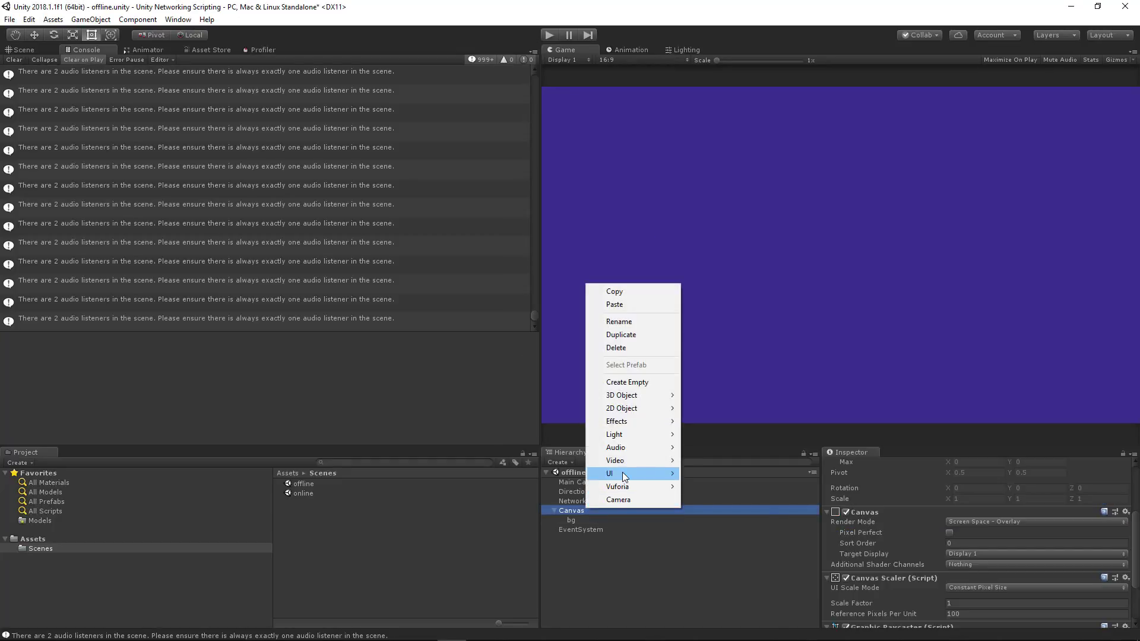
pyautogui.moveTo(623, 472)
pyautogui.click(722, 475)
pyautogui.click(895, 528)
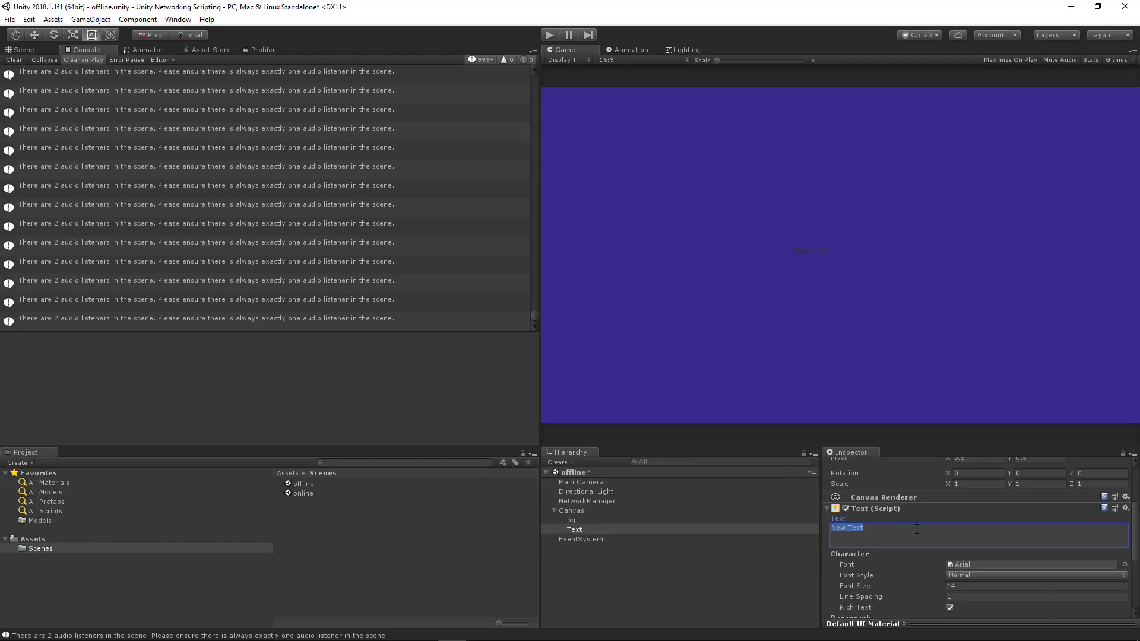
pyautogui.write('Offline')
# Format the Offline text with centered horizontal and vertical alignment, Best Fit enabled and a white color
pyautogui.scroll(-5, 968, 546)
pyautogui.click(963, 487)
pyautogui.click(1005, 487)
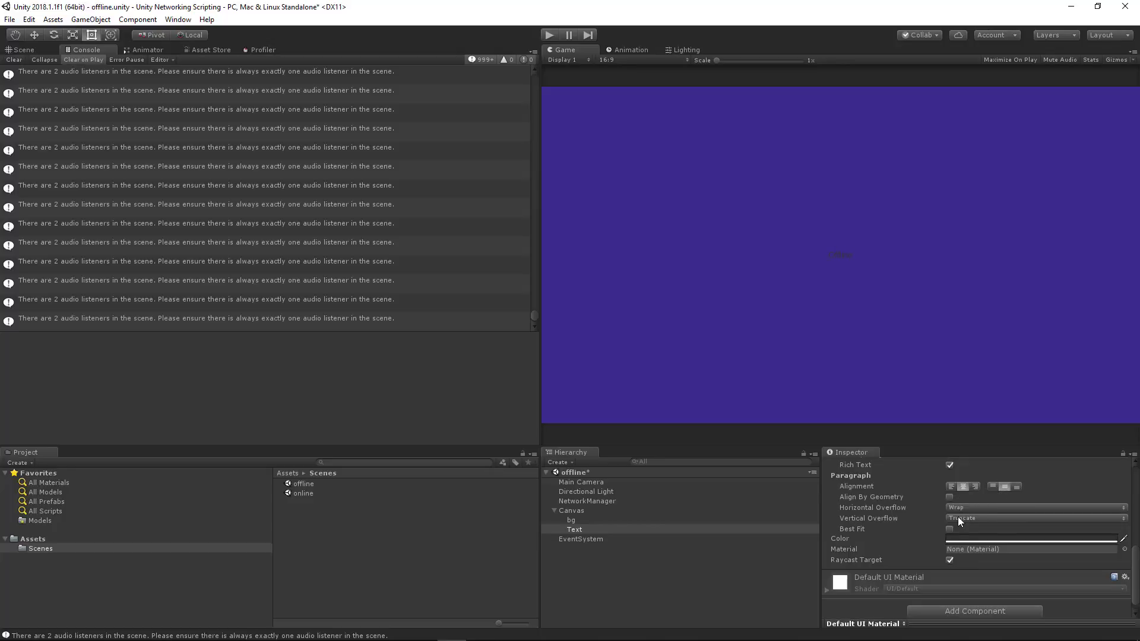
pyautogui.click(950, 529)
pyautogui.click(978, 566)
pyautogui.moveTo(586, 370); pyautogui.dragTo(490, 234)
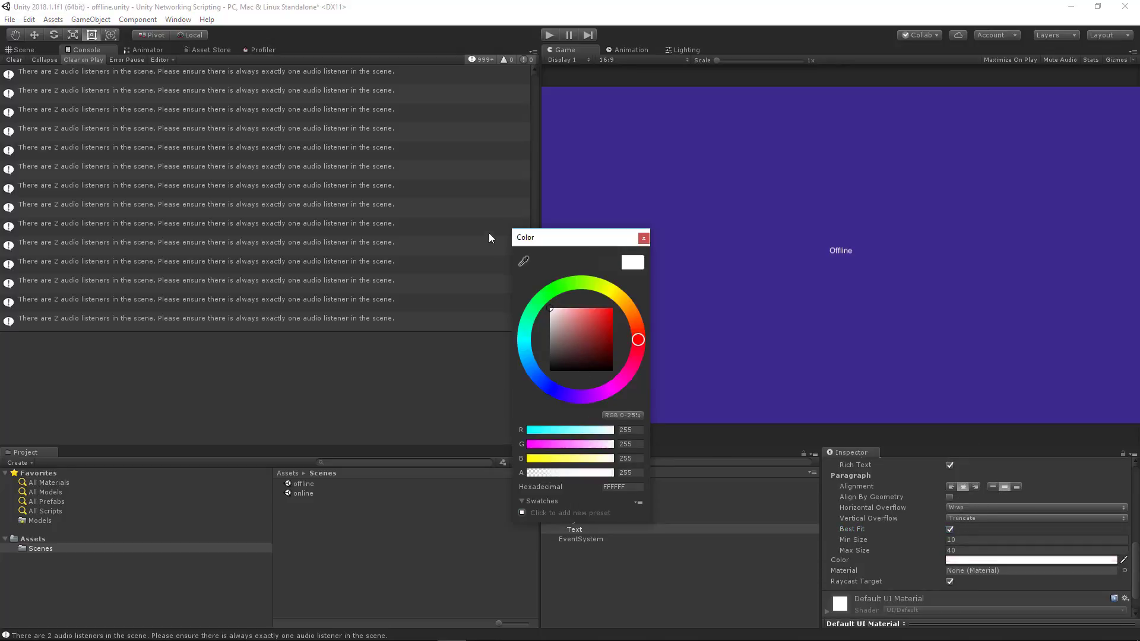
pyautogui.click(644, 237)
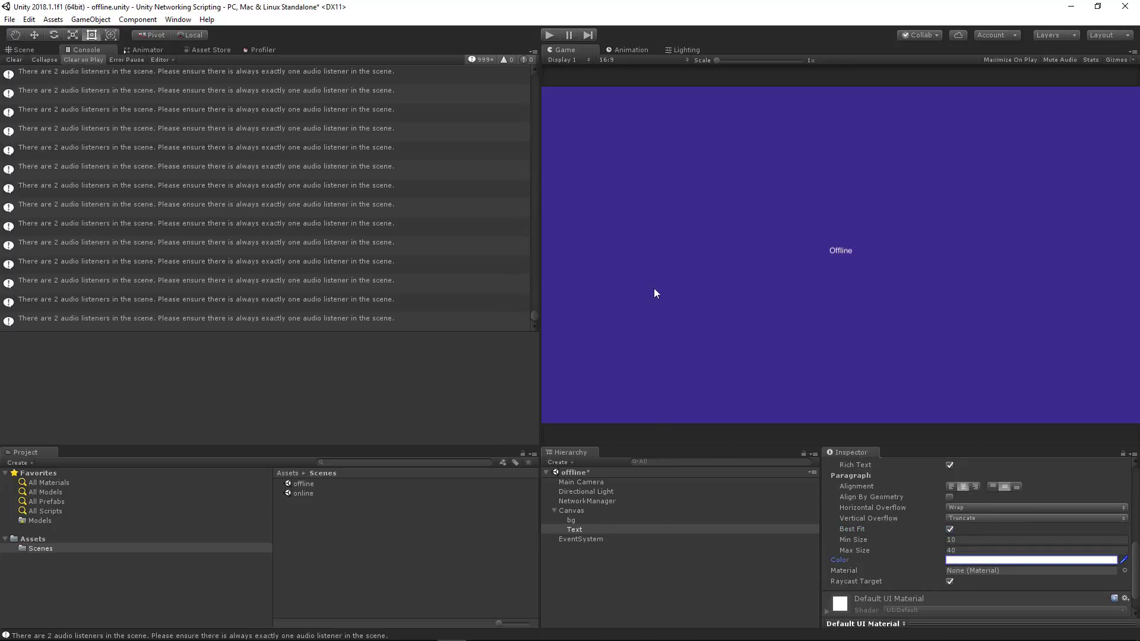
pyautogui.click(555, 512)
# Delete the online scene asset from the Scenes folder
pyautogui.rightClick(317, 500)
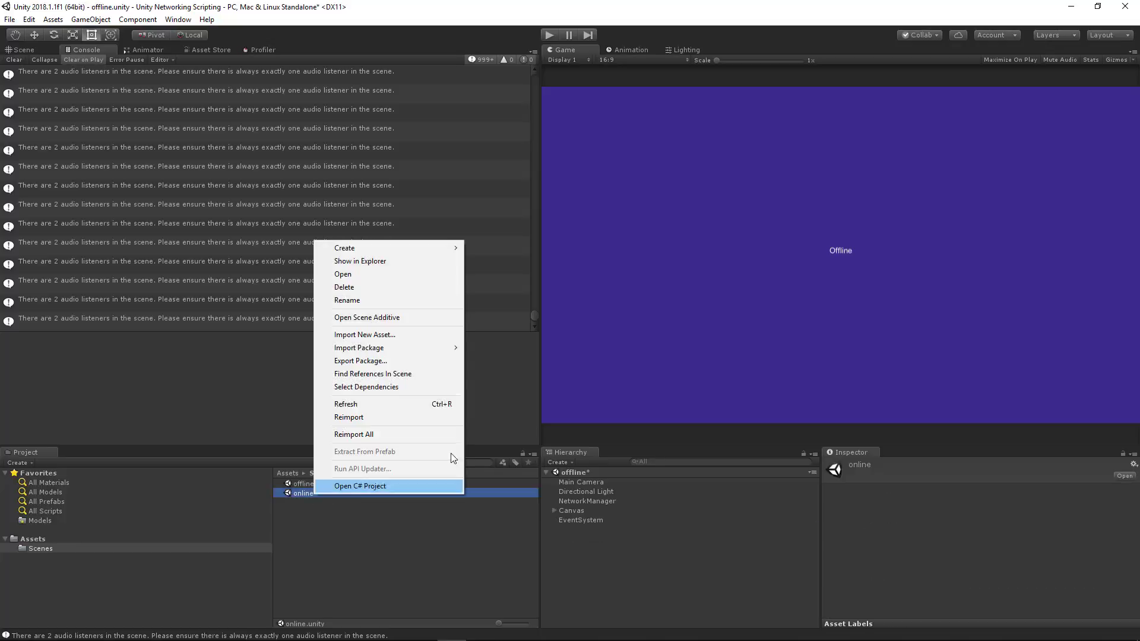
pyautogui.click(356, 289)
pyautogui.click(616, 352)
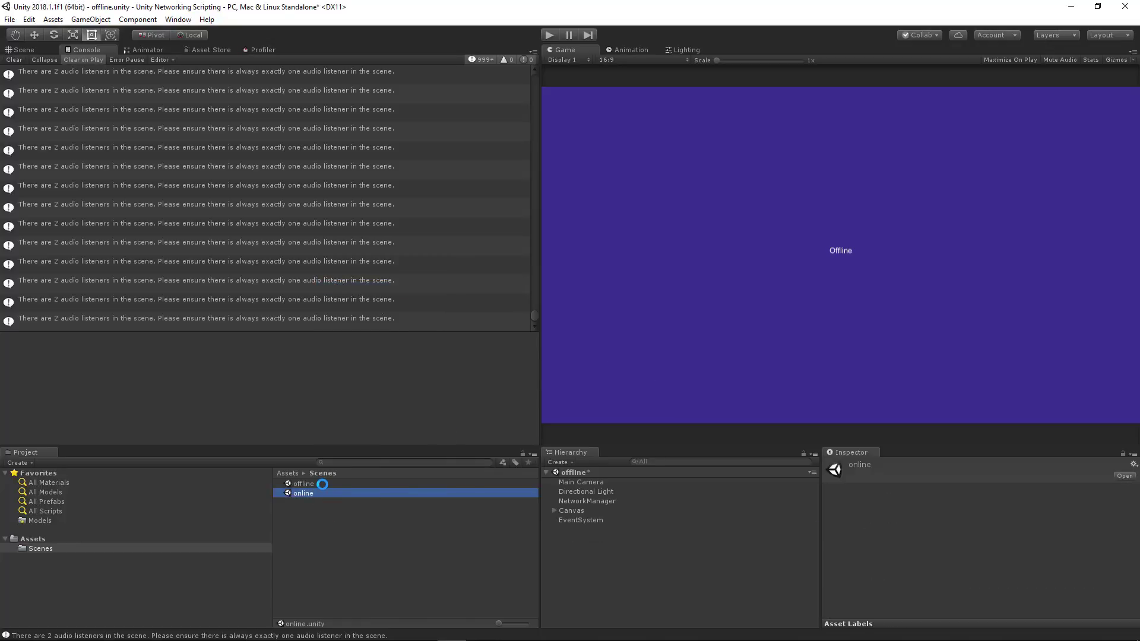
# Duplicate the offline scene asset and rename the copy online
pyautogui.click(307, 484)
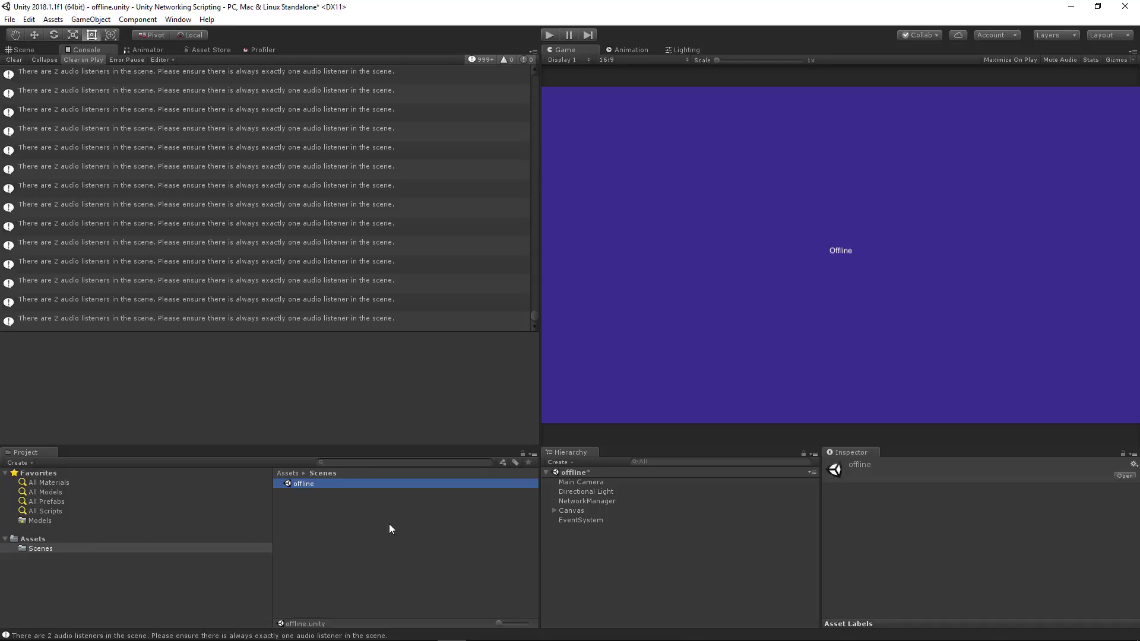
pyautogui.hotkey('ctrl', 'd')
pyautogui.click(316, 493)
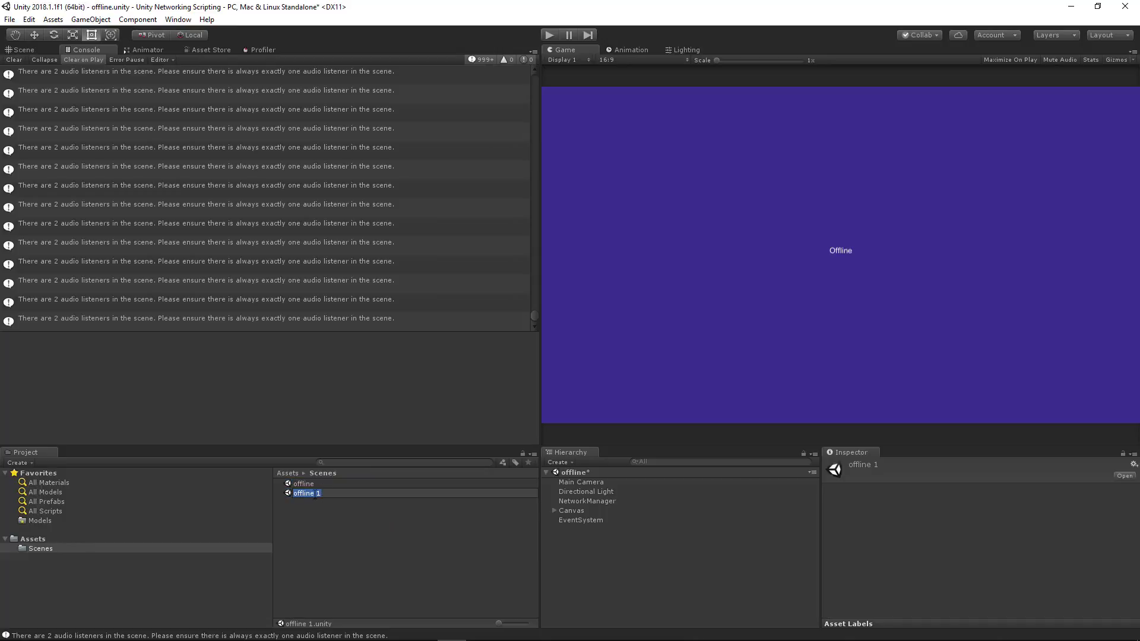
pyautogui.write('online')
pyautogui.press('Return')
# Open the online scene while saving the offline scene's changes, and delete the online scene asset
pyautogui.doubleClick(326, 493)
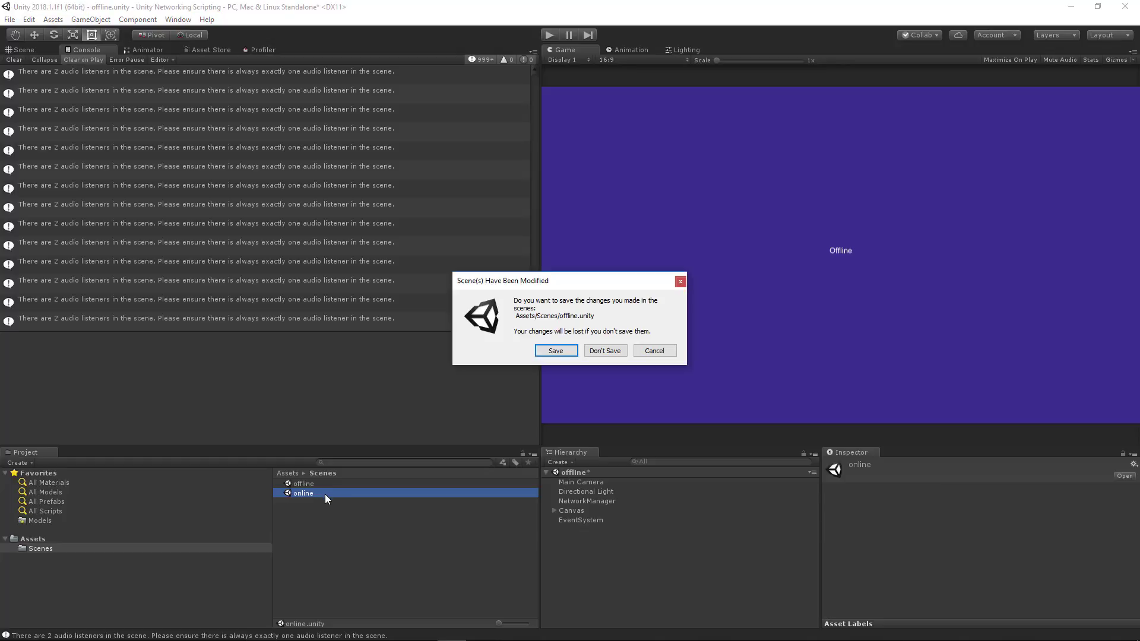
pyautogui.click(541, 354)
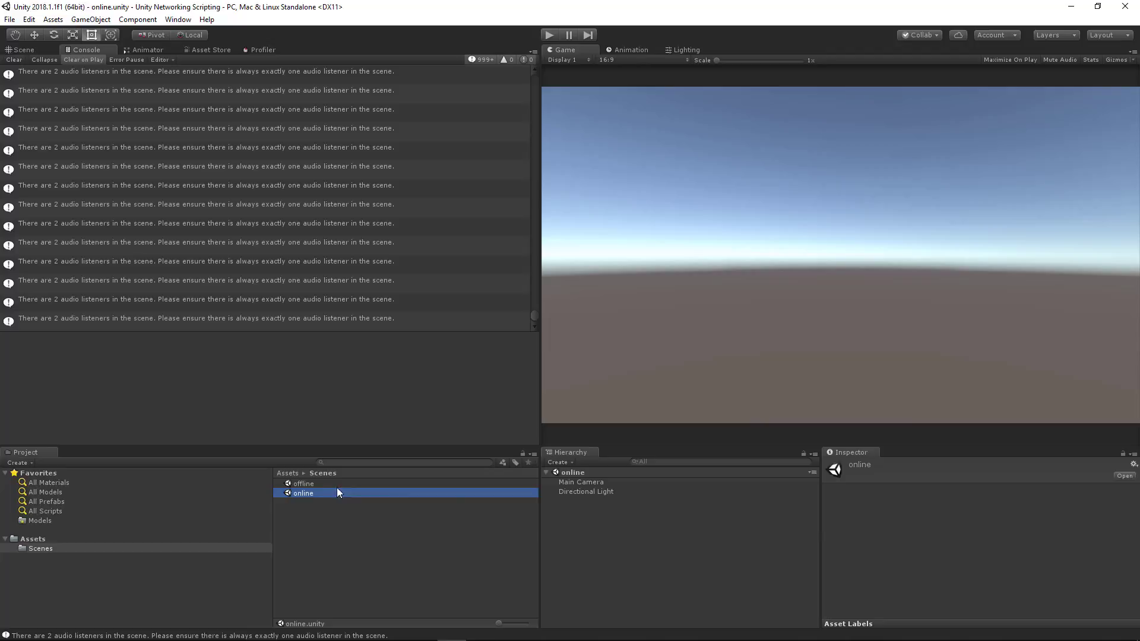
pyautogui.rightClick(319, 493)
pyautogui.click(350, 285)
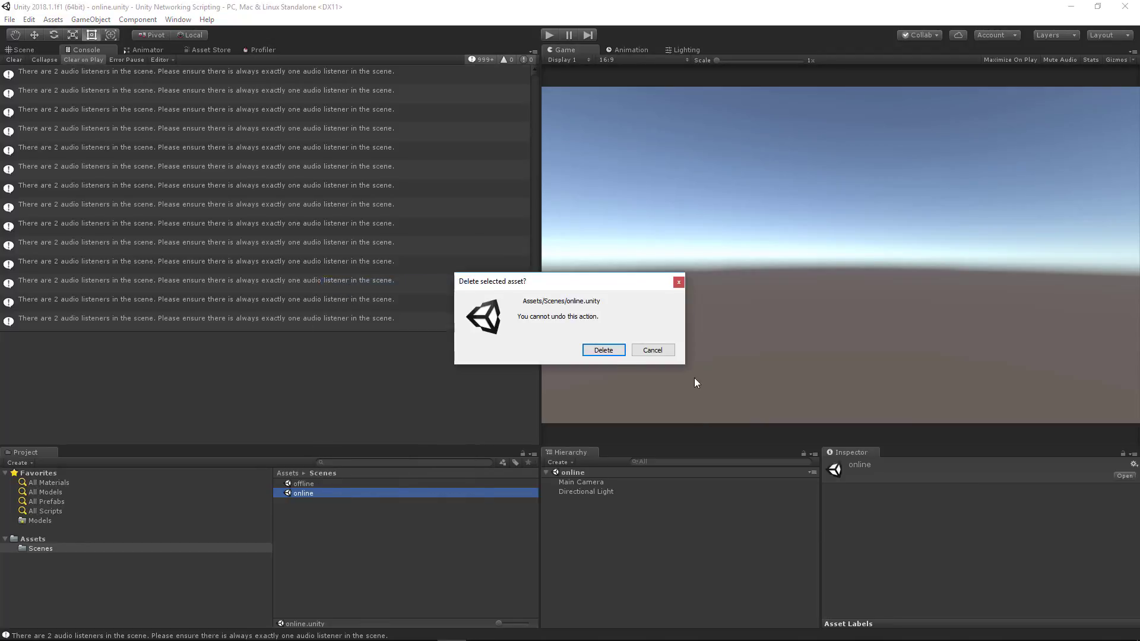
pyautogui.press('Return')
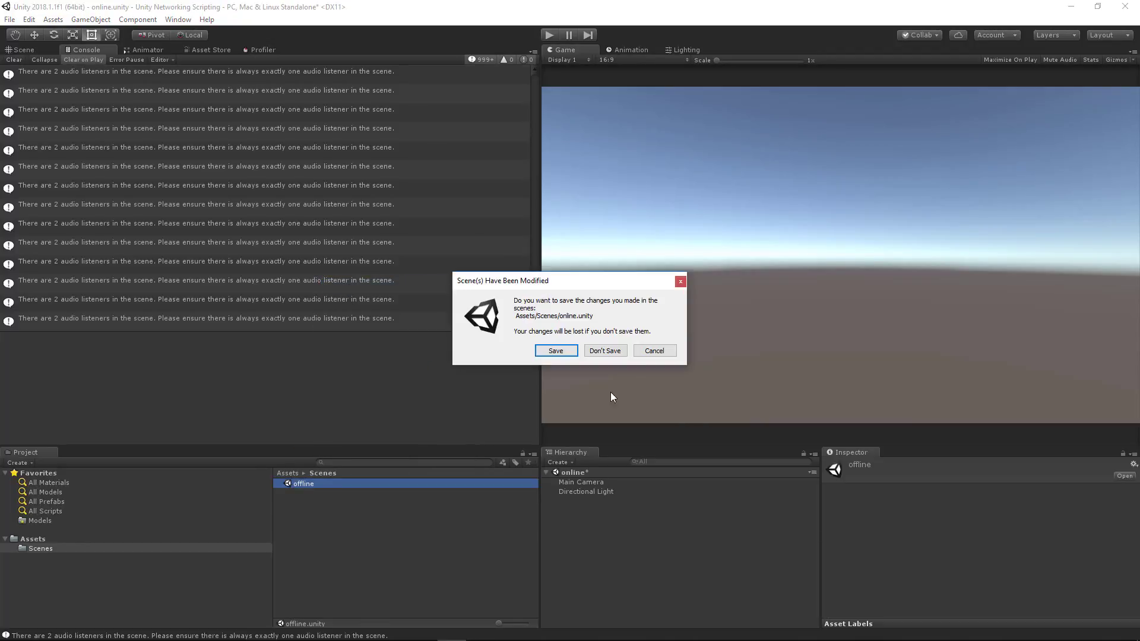
# Open the offline scene again without saving the changes to the online scene
pyautogui.click(655, 350)
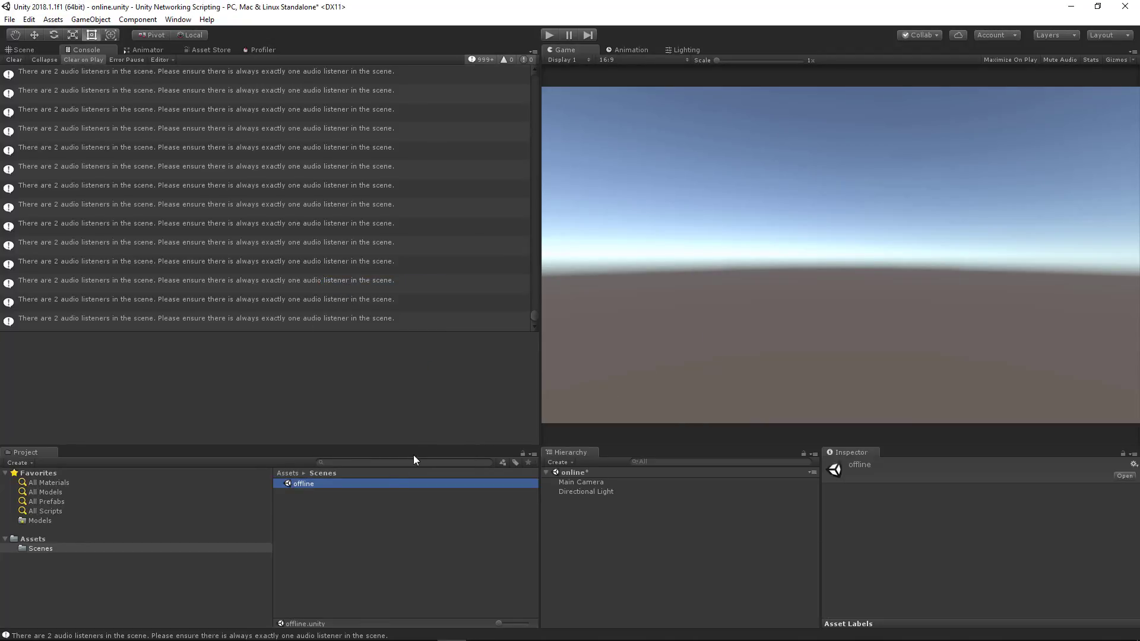
pyautogui.click(344, 486)
pyautogui.click(311, 494)
pyautogui.doubleClick(310, 491)
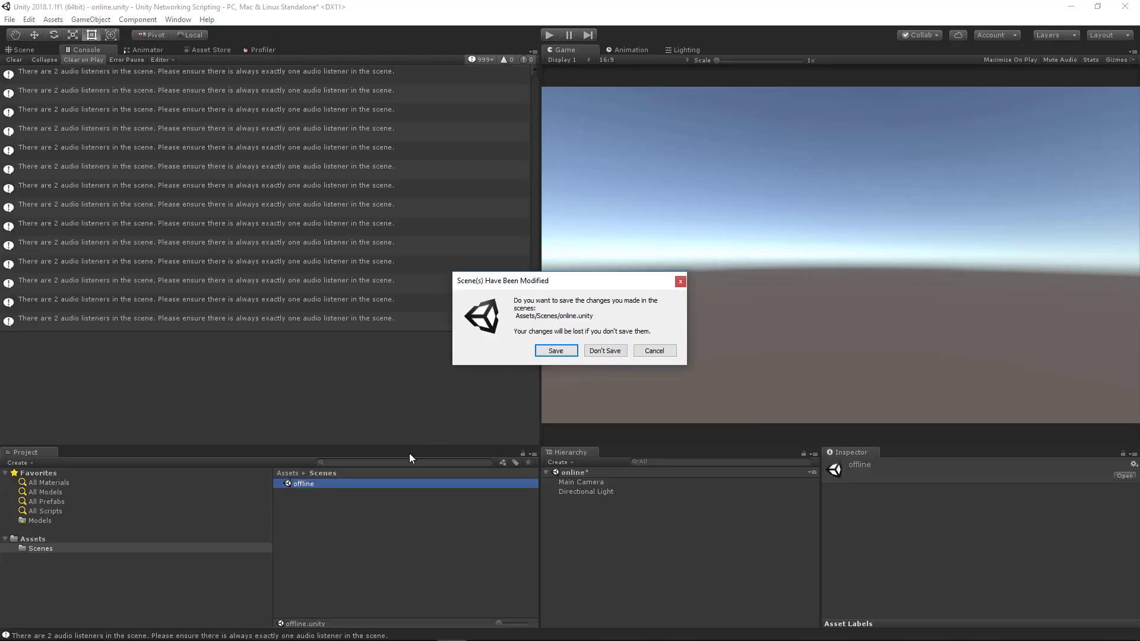
pyautogui.click(606, 353)
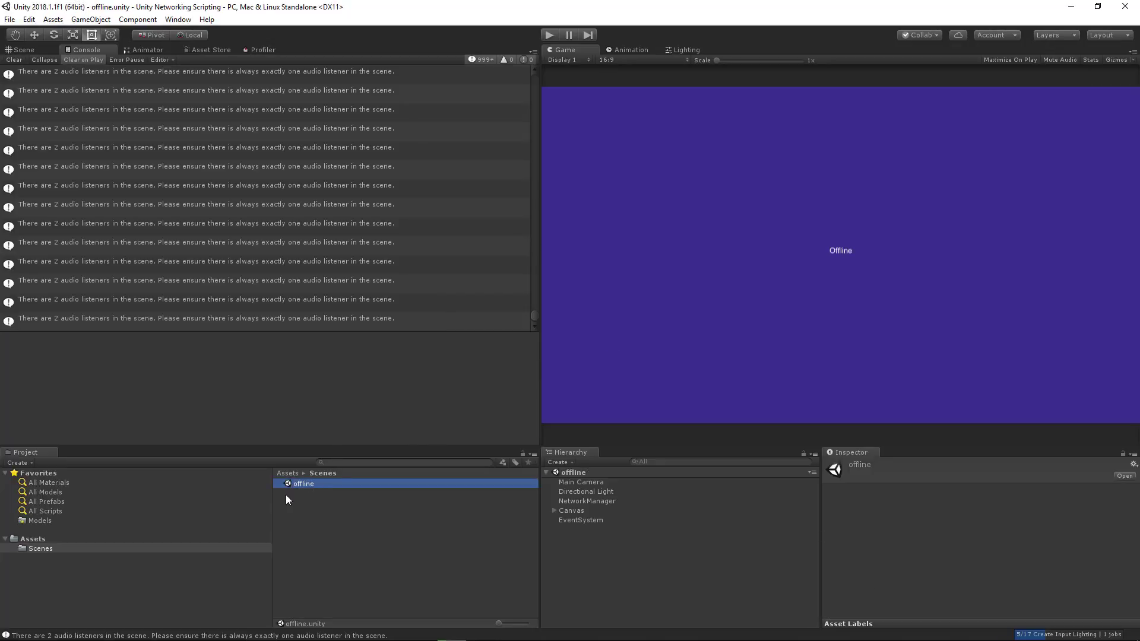
# Duplicate the saved offline scene, open the copy and rename it "onlione"
pyautogui.hotkey('ctrl', 'd')
pyautogui.doubleClick(319, 493)
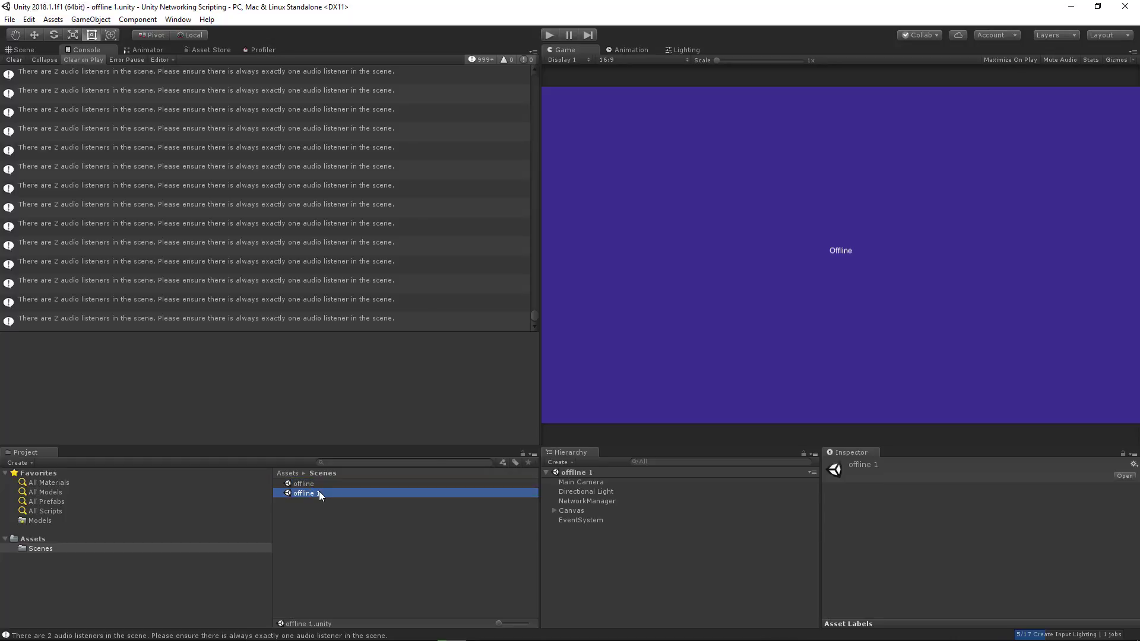
pyautogui.click(323, 498)
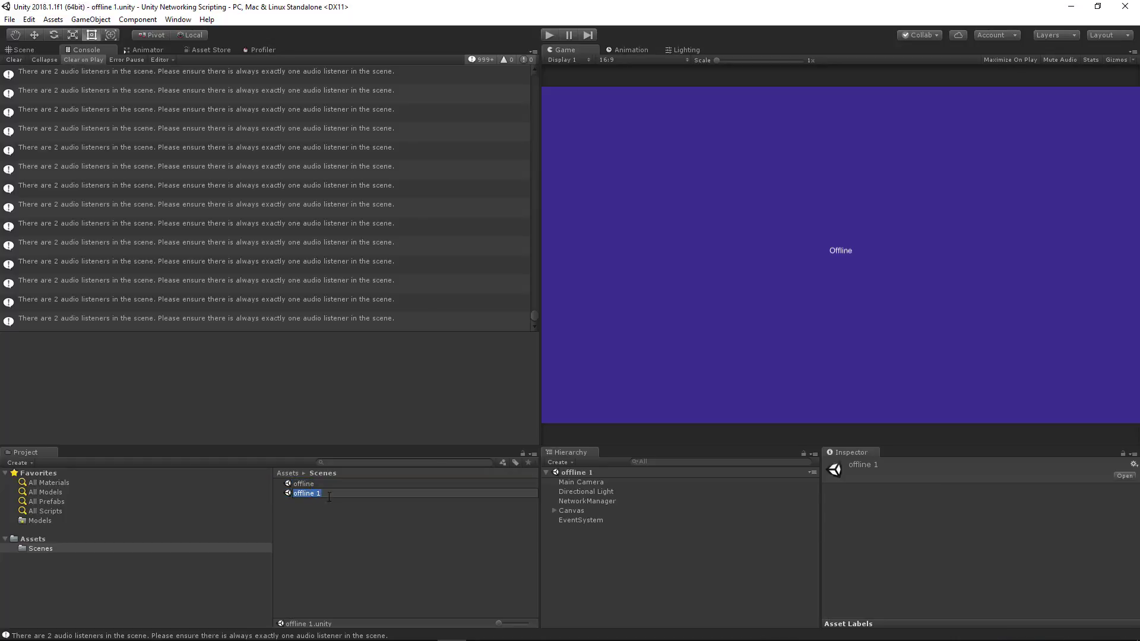
pyautogui.write('onlione')
pyautogui.press('Return')
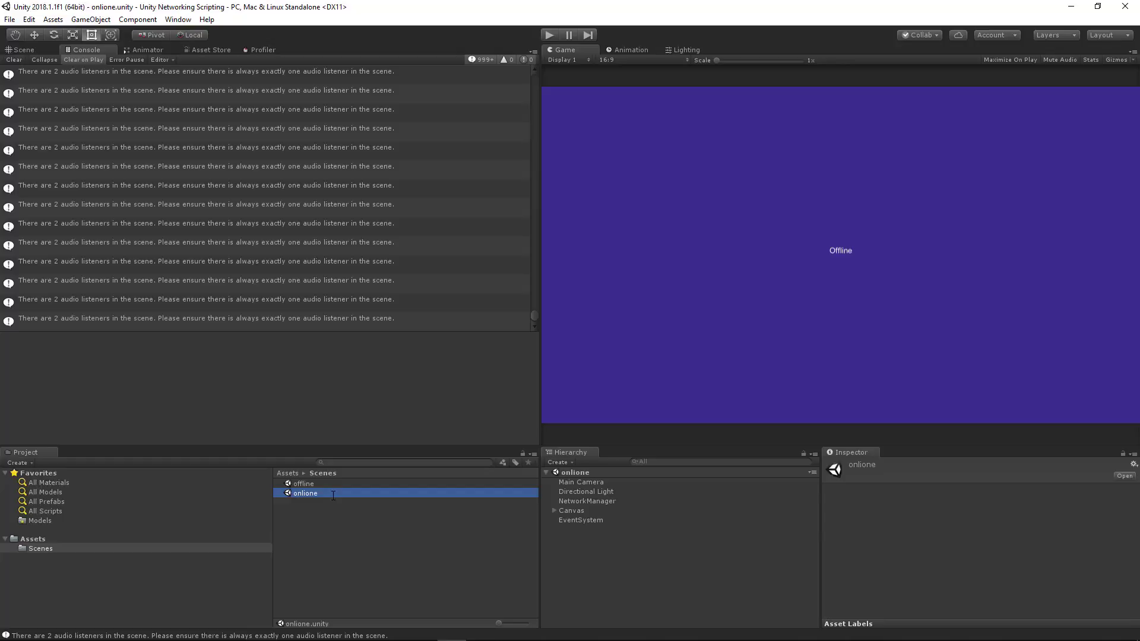
# Correct the misspelled scene asset's name to "online" and delete the NetworkManager object from that scene
pyautogui.click(333, 495)
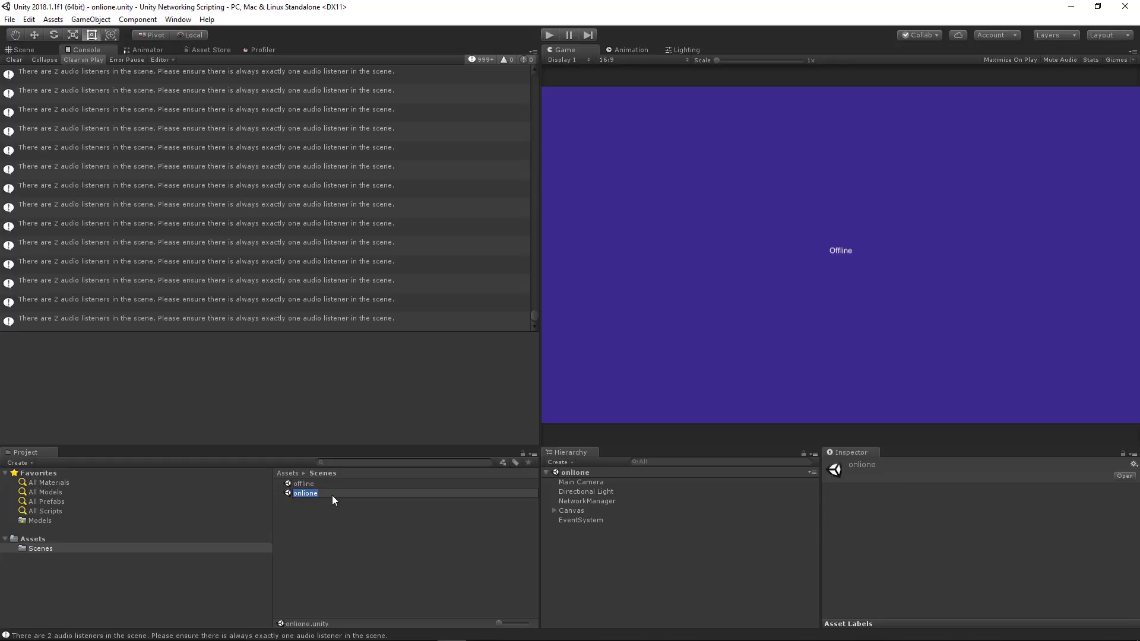
pyautogui.write('online')
pyautogui.press('Return')
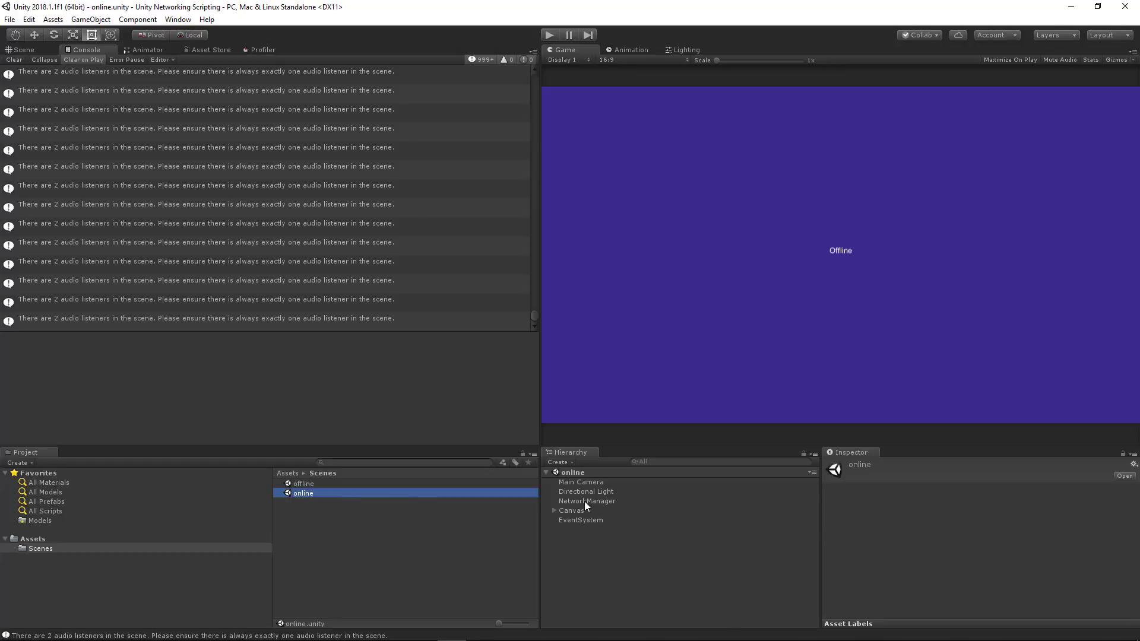
pyautogui.rightClick(586, 501)
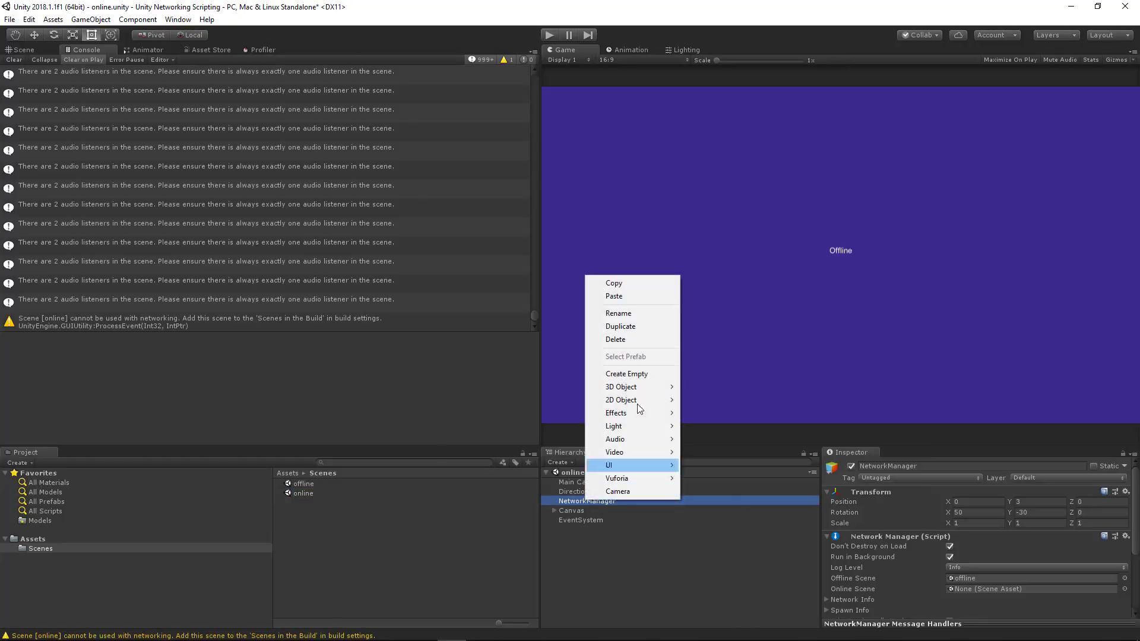
pyautogui.click(616, 340)
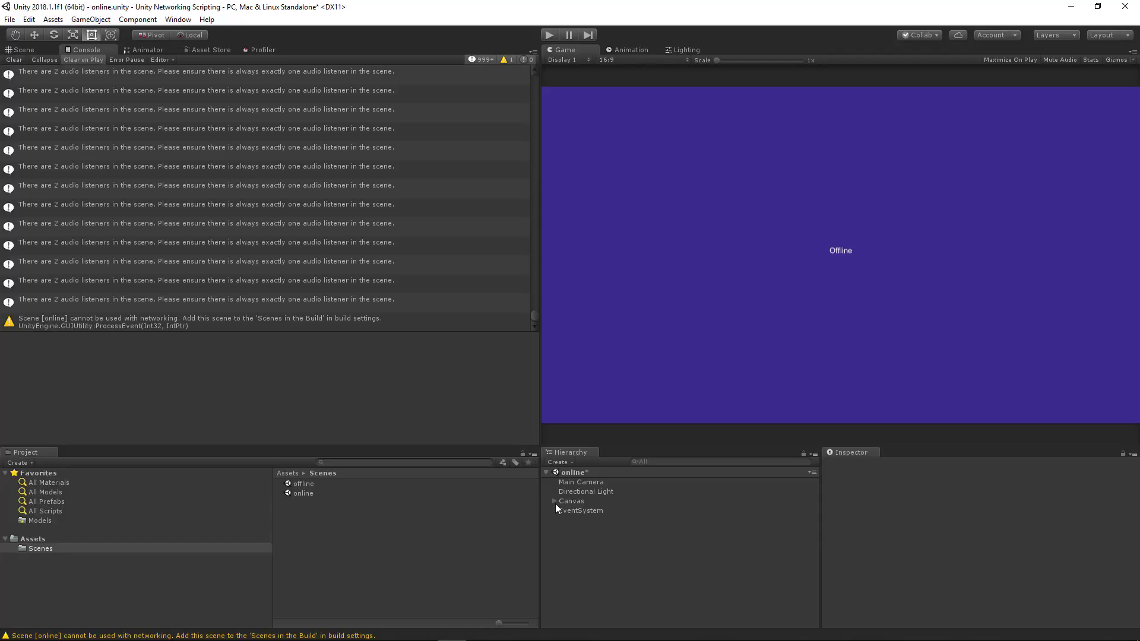
# Change the canvas Text object's wording to "online" and save the online scene
pyautogui.click(554, 502)
pyautogui.click(570, 510)
pyautogui.click(574, 520)
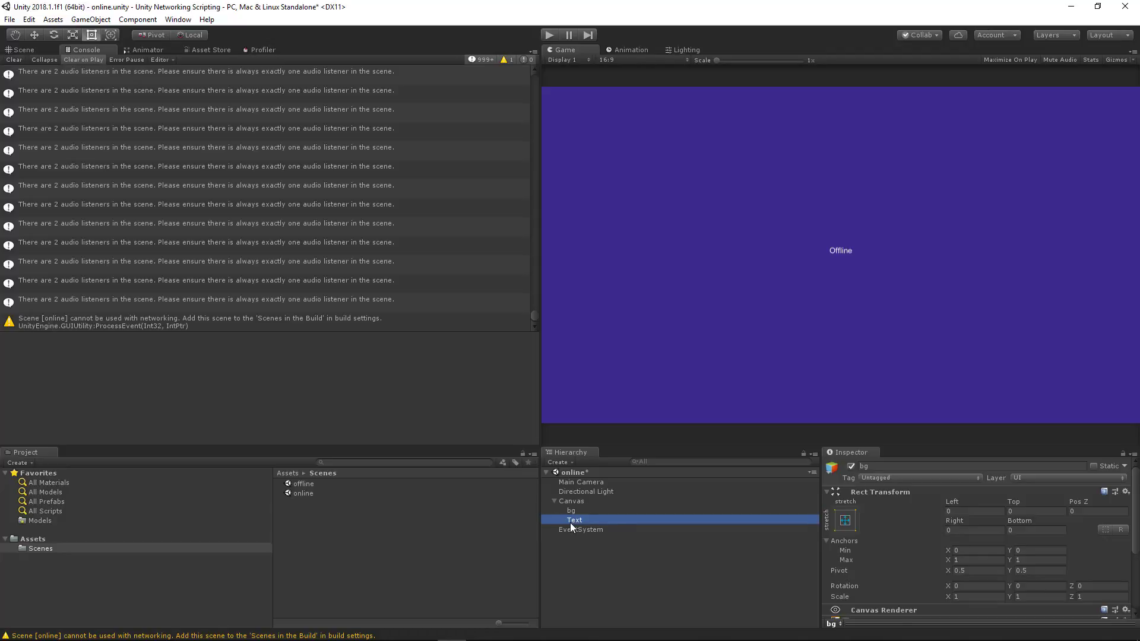
pyautogui.scroll(-5, 974, 519)
pyautogui.scroll(2, 973, 519)
pyautogui.click(929, 515)
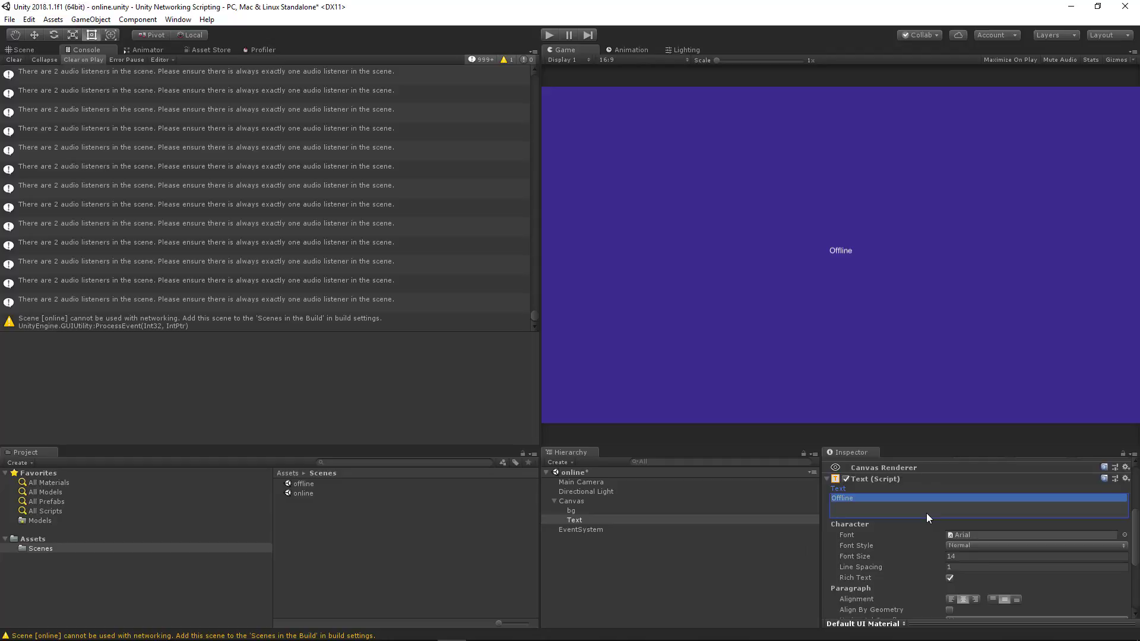
pyautogui.write('online')
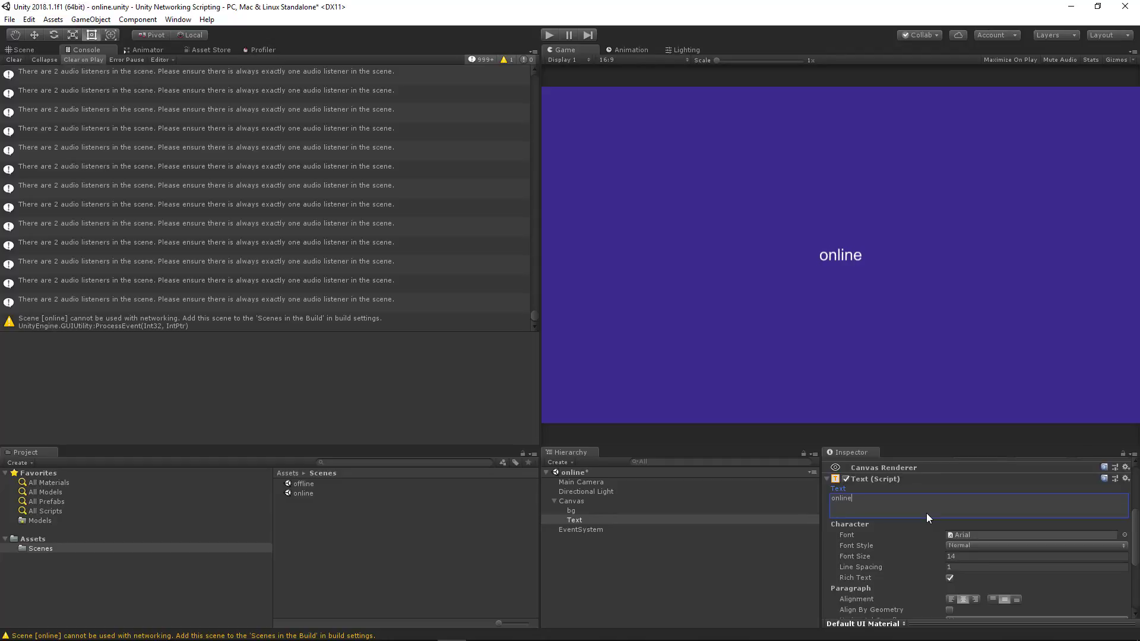
pyautogui.click(555, 502)
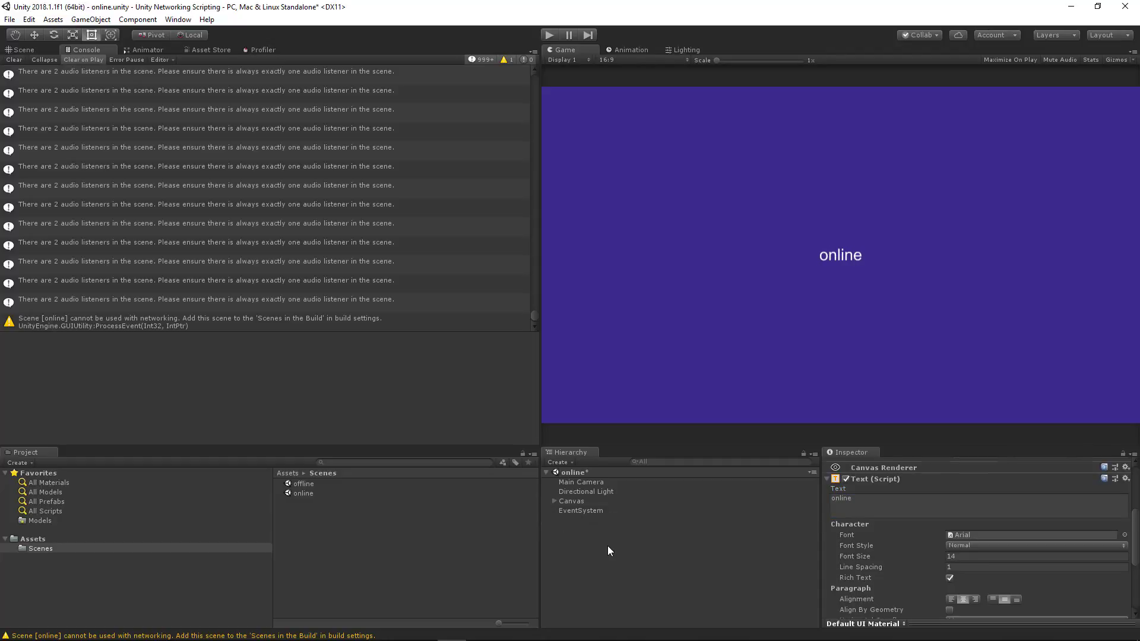
pyautogui.click(608, 547)
pyautogui.click(10, 19)
pyautogui.click(25, 63)
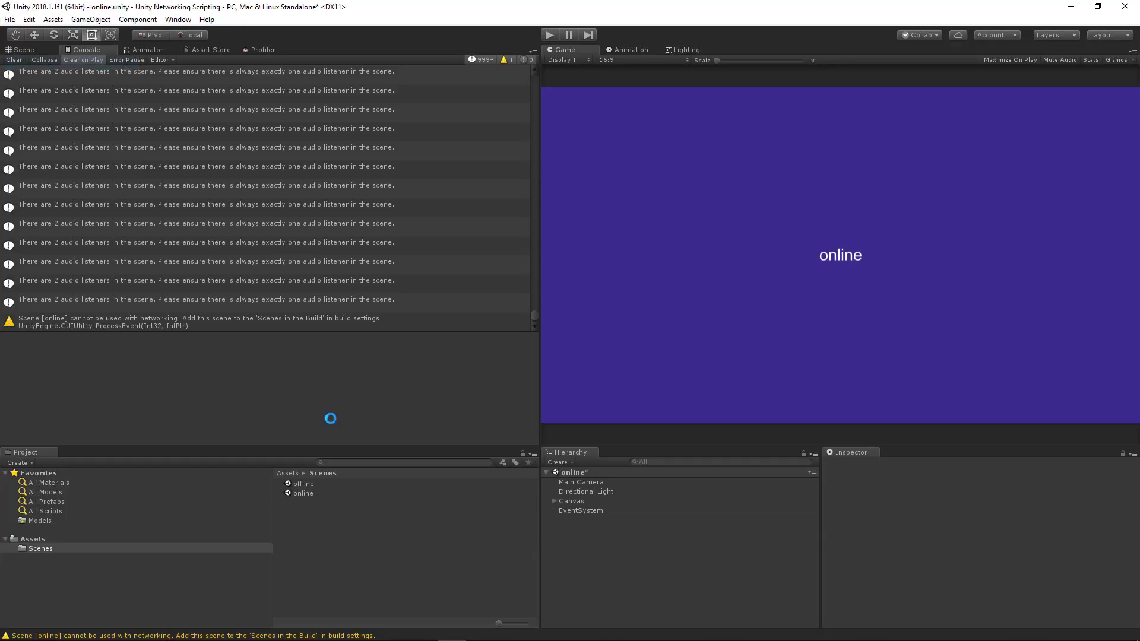
pyautogui.doubleClick(297, 484)
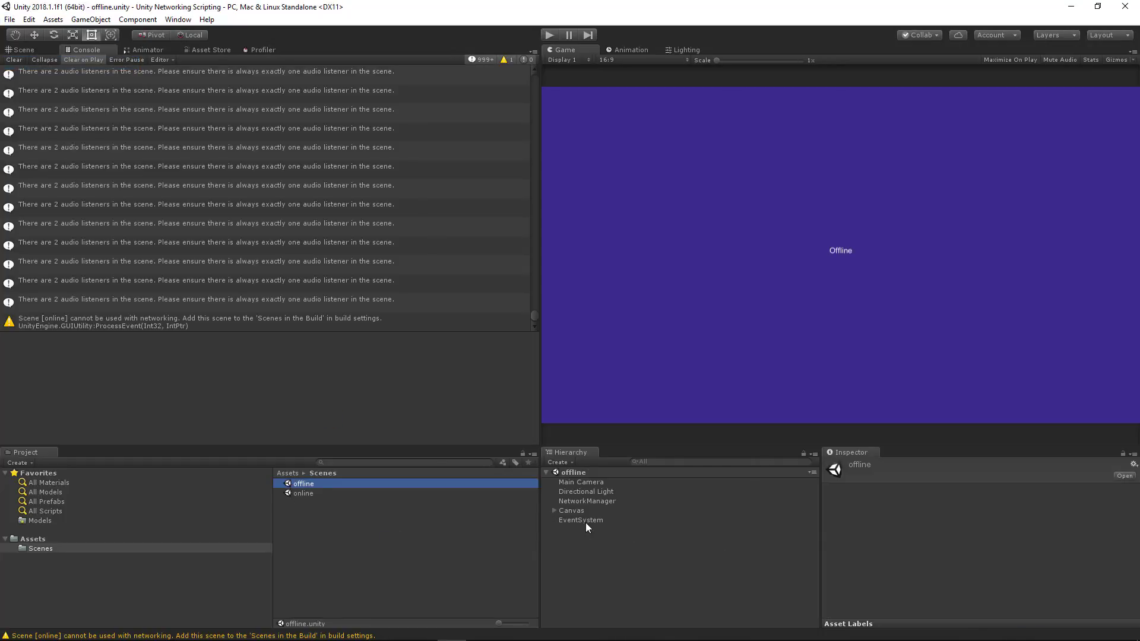
pyautogui.click(586, 501)
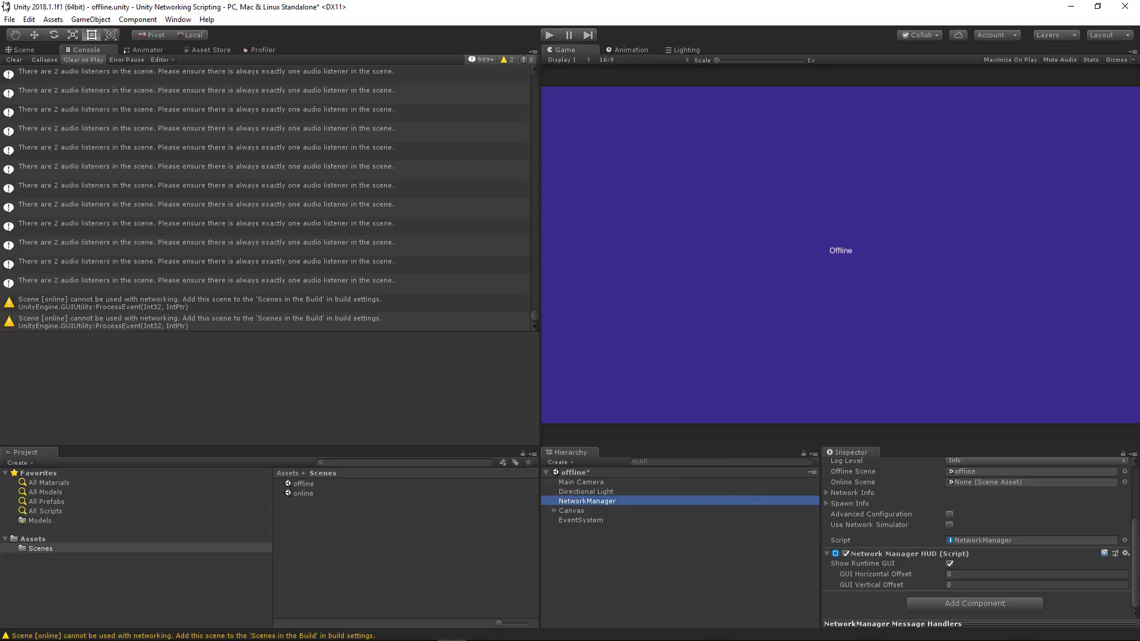
pyautogui.click(9, 20)
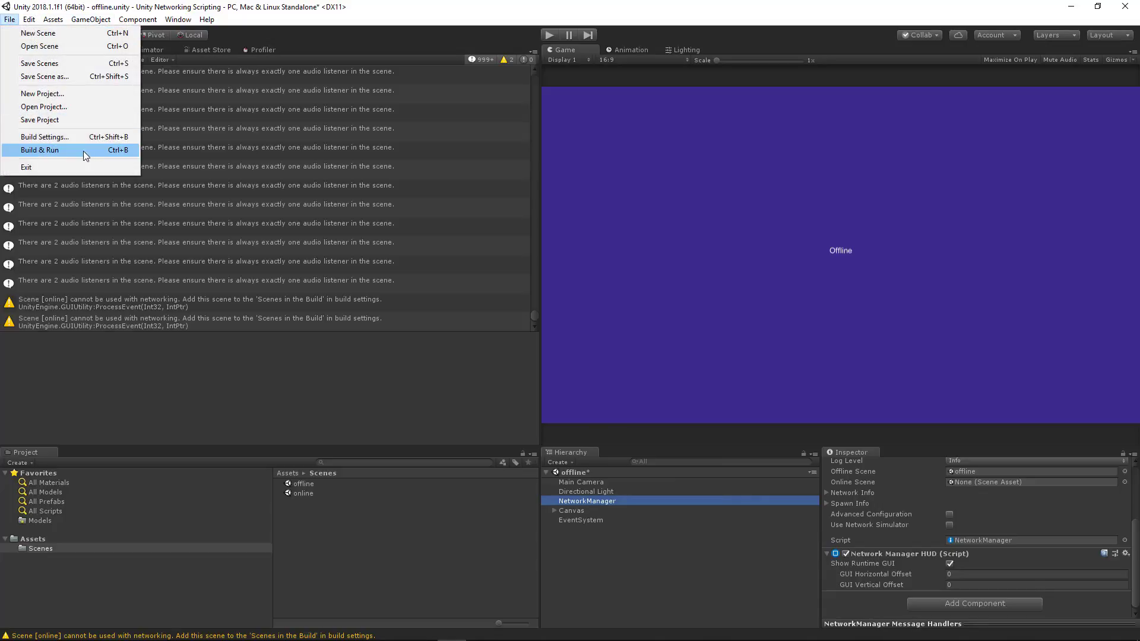
pyautogui.click(44, 138)
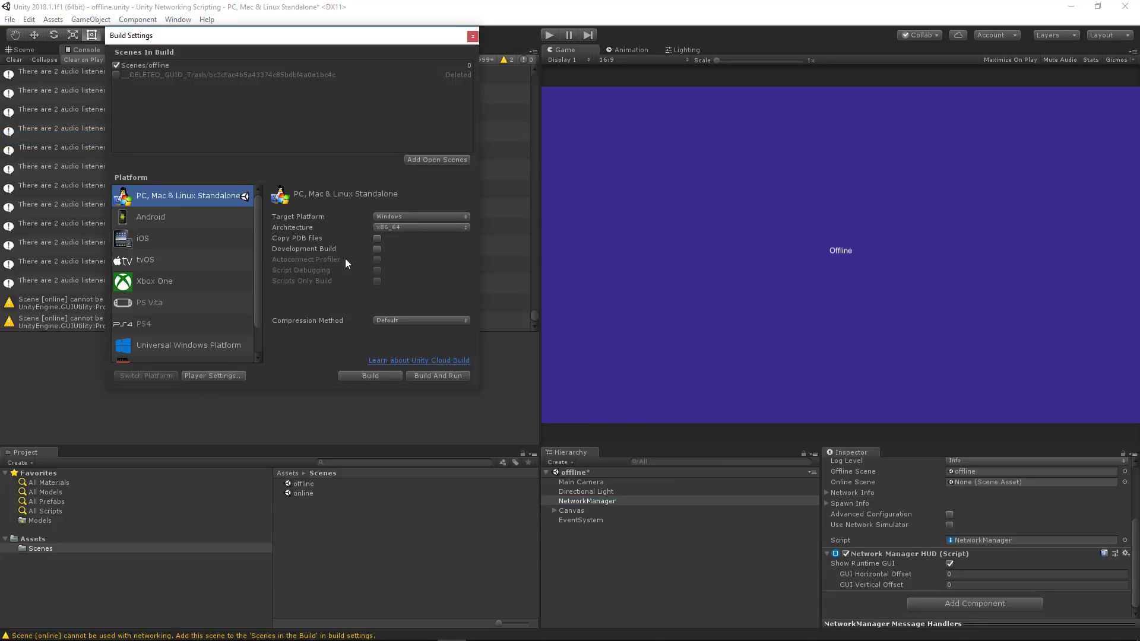
pyautogui.click(369, 376)
pyautogui.click(531, 327)
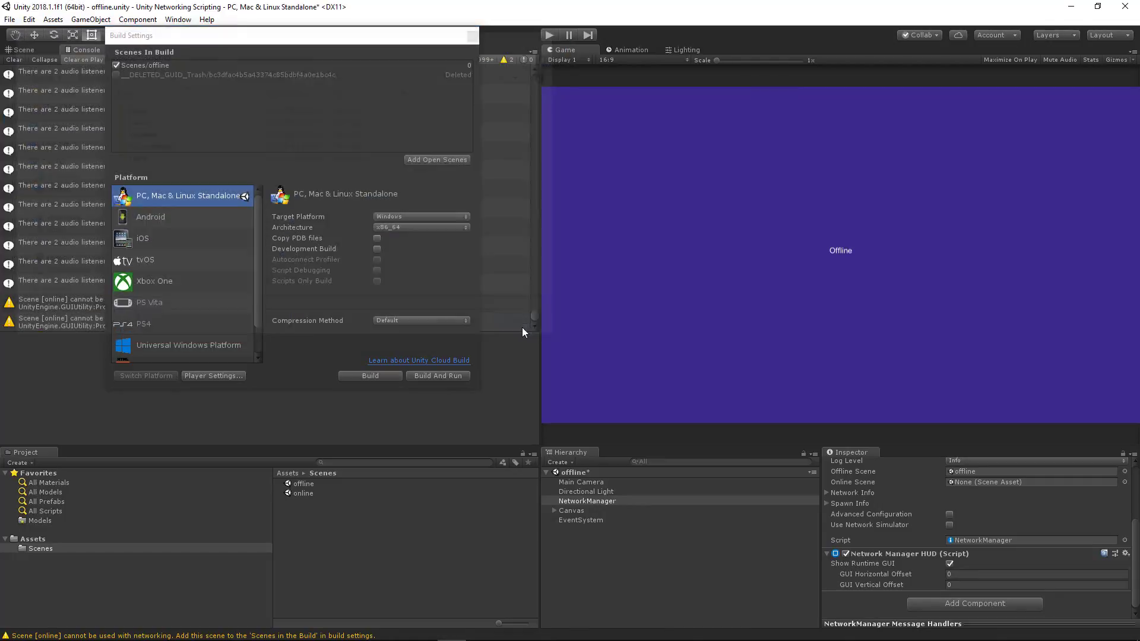
pyautogui.click(469, 37)
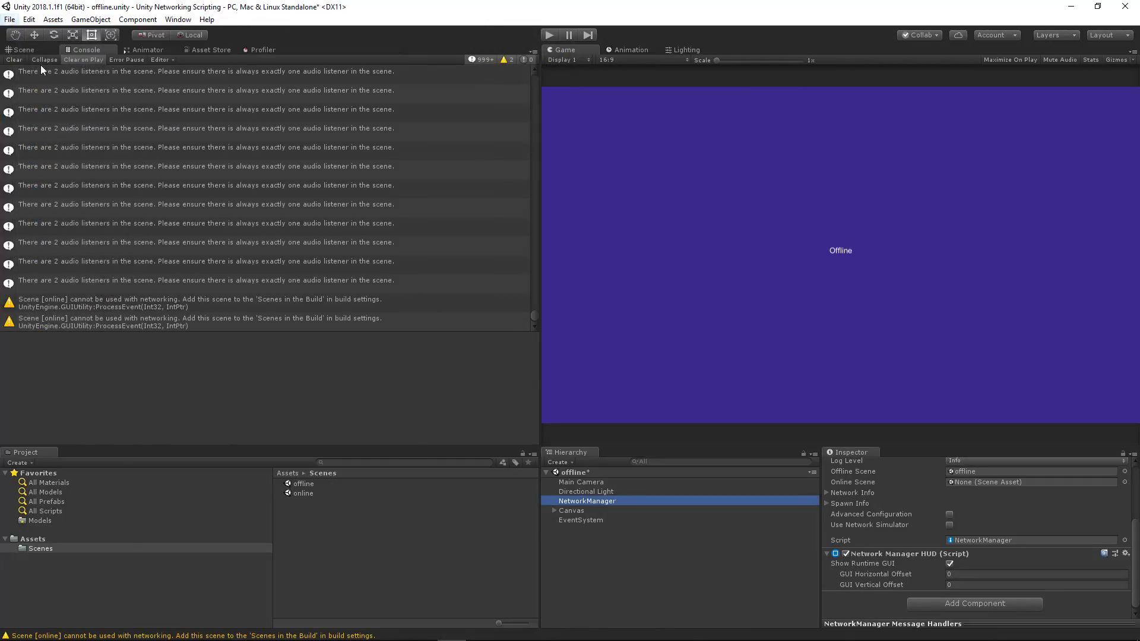
# Open the online scene while saving the offline one, add it to the scenes in the build and remove the deleted scene entry
pyautogui.doubleClick(306, 494)
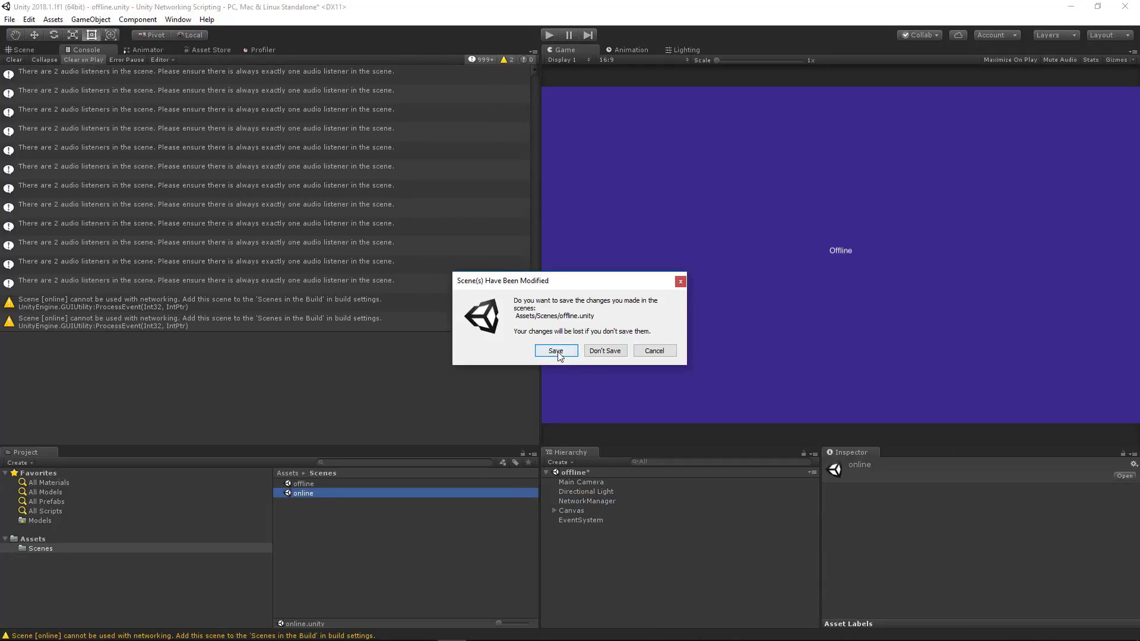
pyautogui.click(556, 354)
pyautogui.click(10, 19)
pyautogui.click(41, 137)
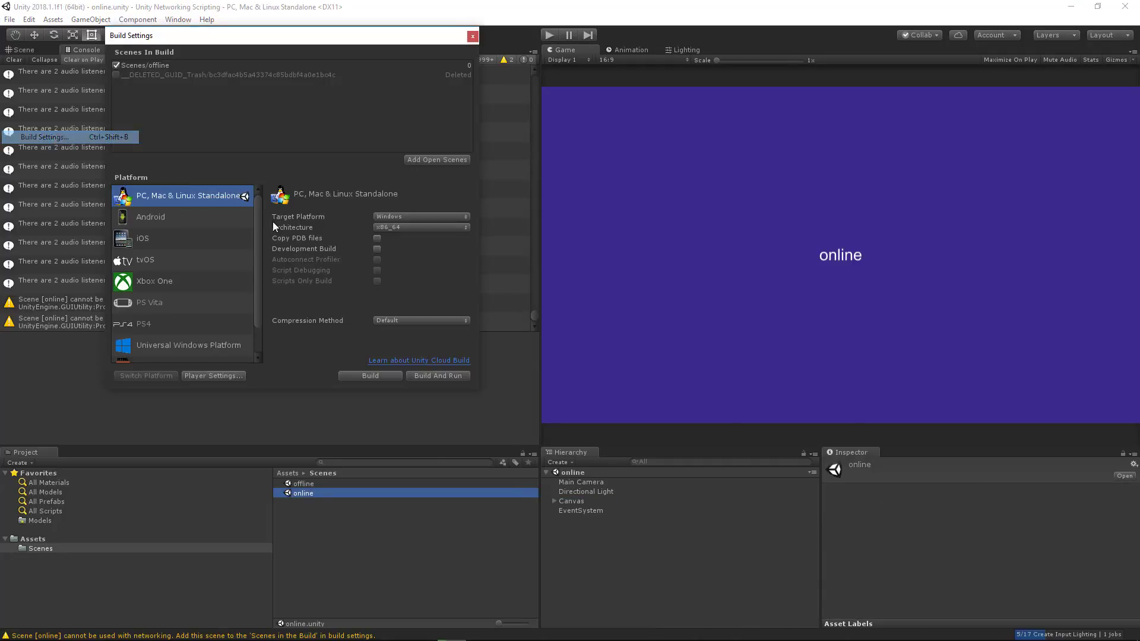
pyautogui.click(441, 160)
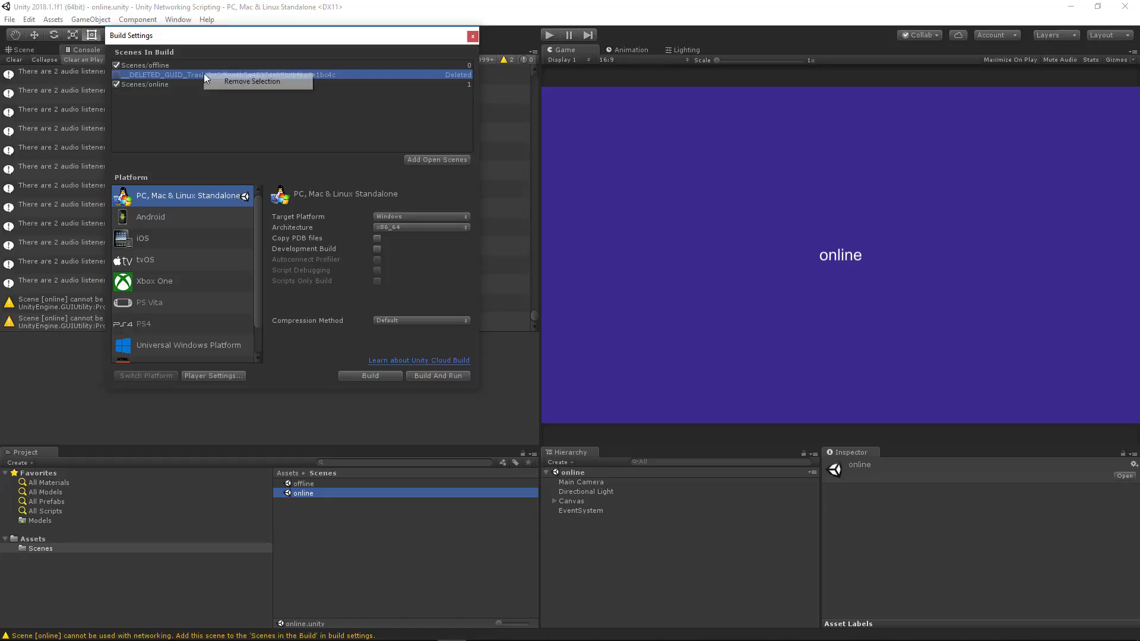
pyautogui.click(227, 82)
pyautogui.click(473, 36)
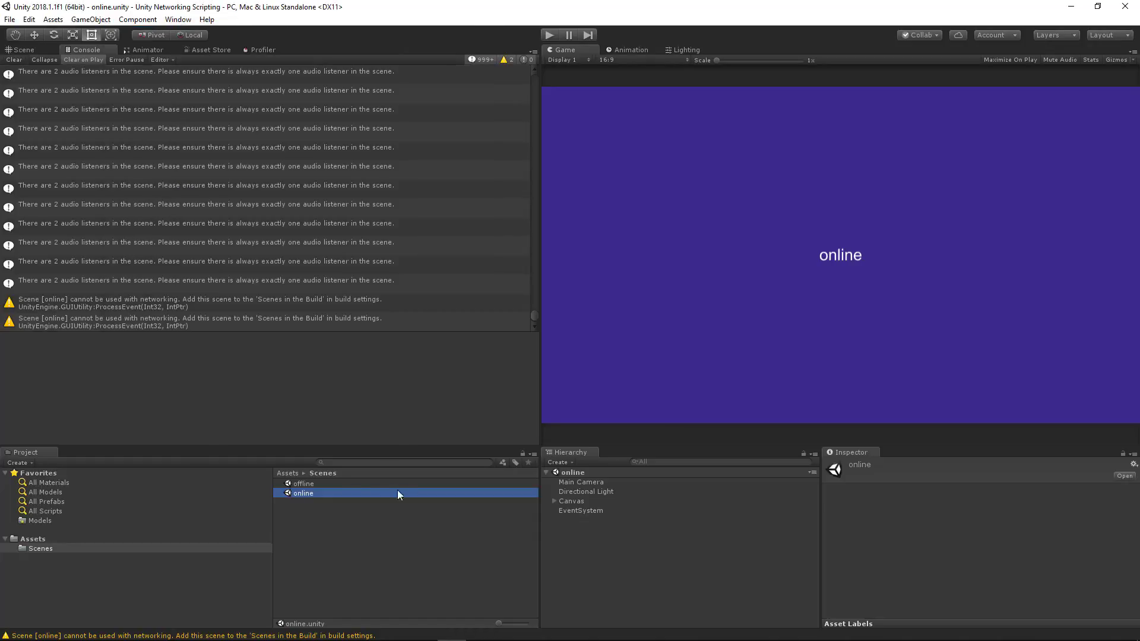
# In the offline scene, assign the online scene asset as the NetworkManager's Online Scene
pyautogui.doubleClick(322, 485)
pyautogui.click(597, 501)
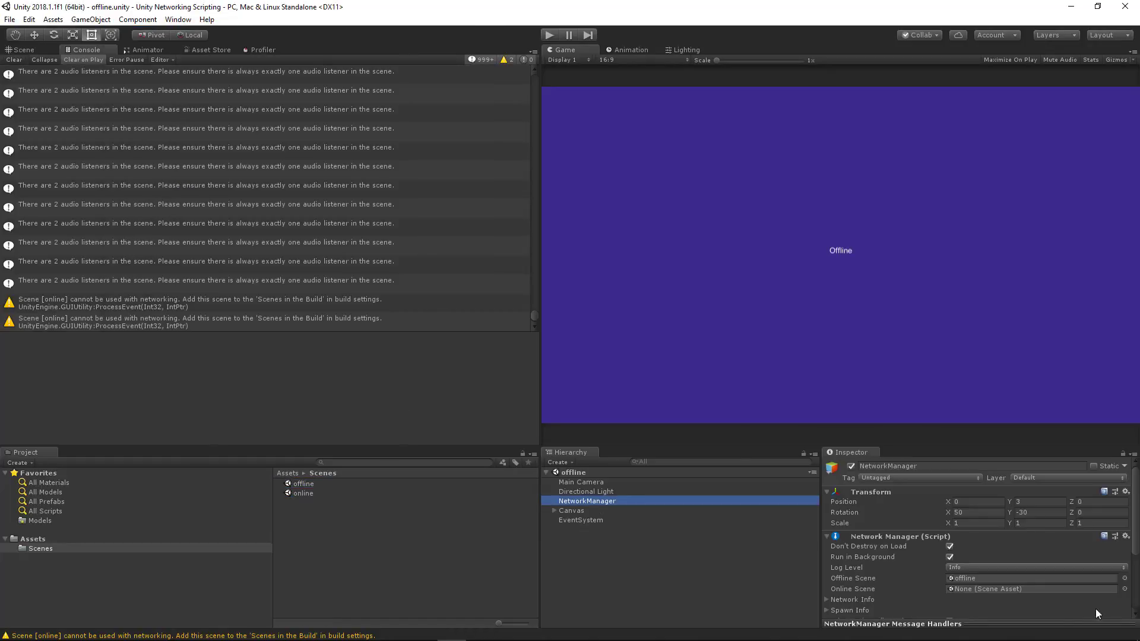
pyautogui.scroll(-3, 960, 582)
pyautogui.scroll(-2, 960, 580)
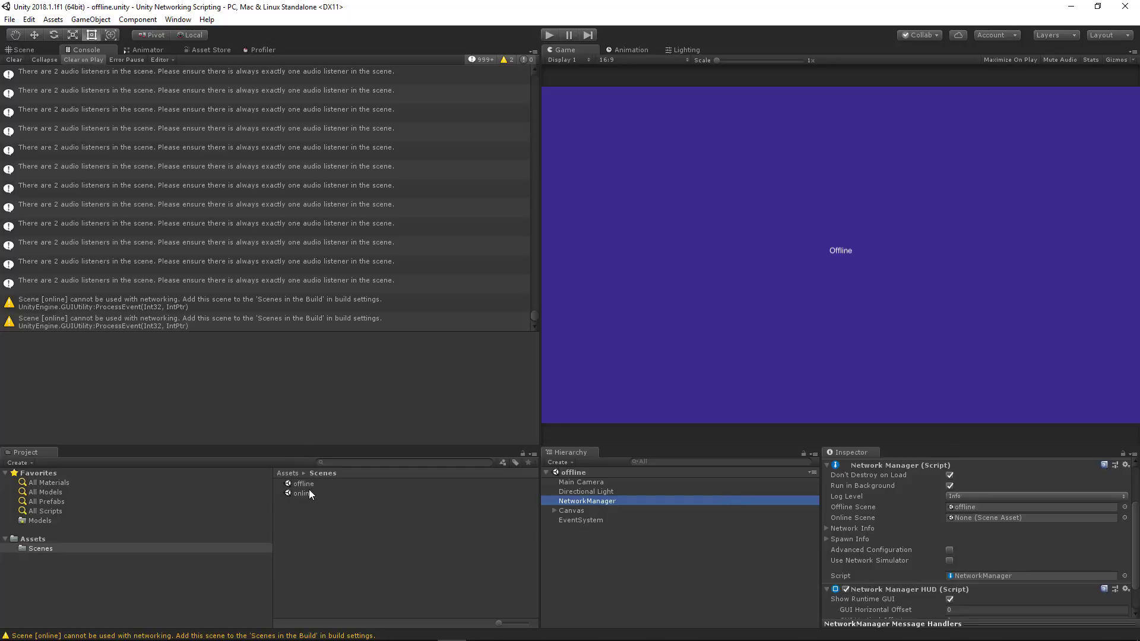
pyautogui.moveTo(309, 494); pyautogui.dragTo(974, 519)
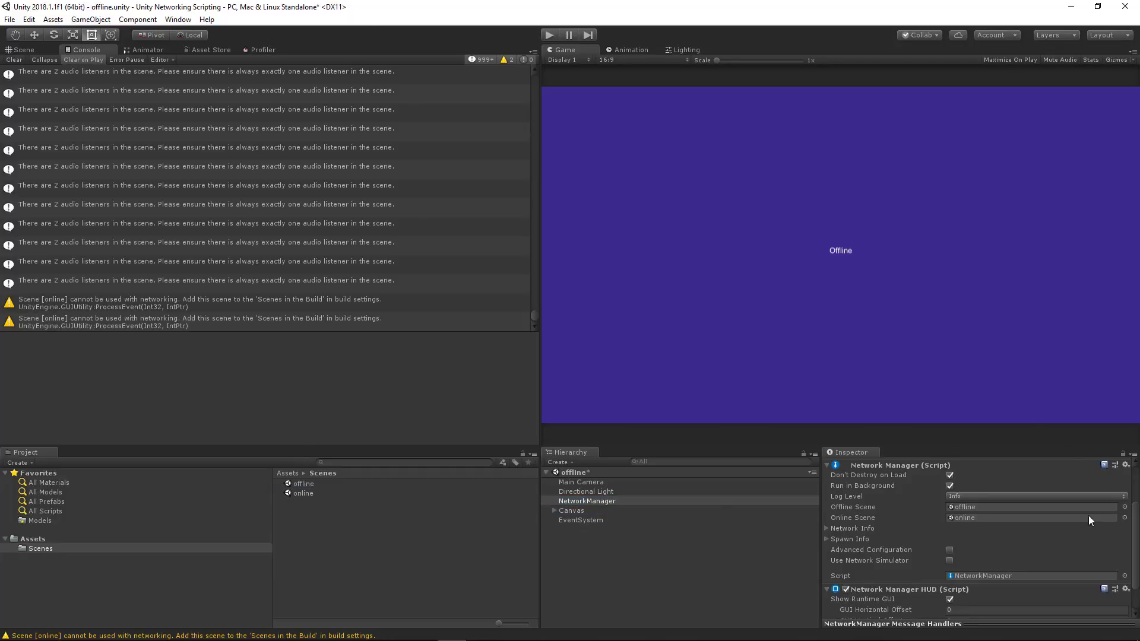
# Start a Windows standalone build from the build settings and try "networker" as its output folder
pyautogui.click(5, 20)
pyautogui.click(67, 136)
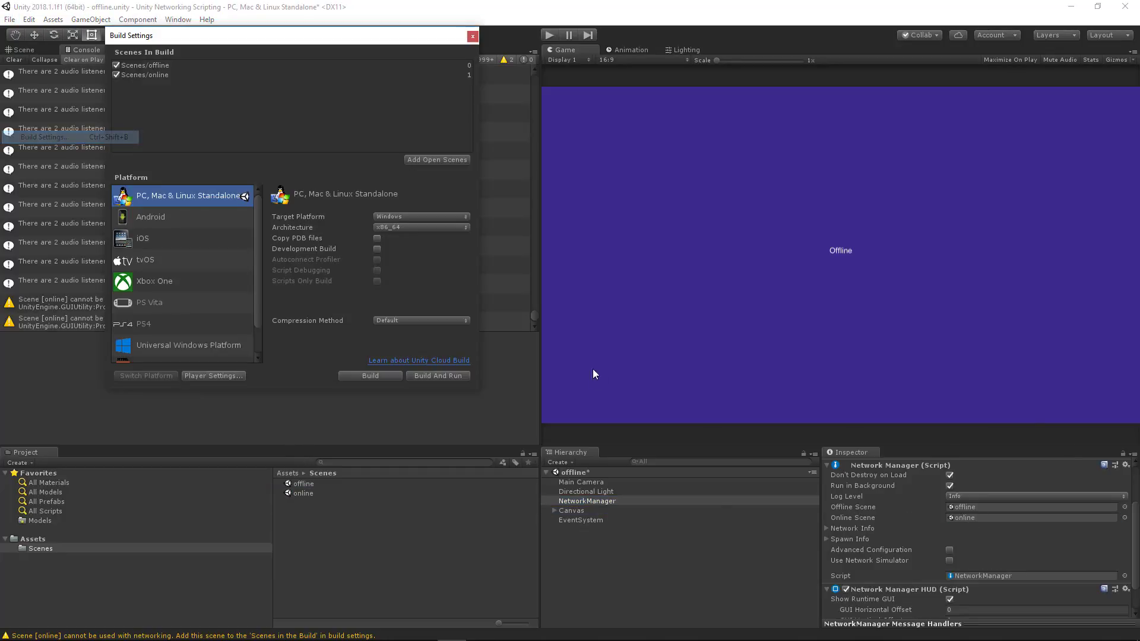
pyautogui.click(356, 377)
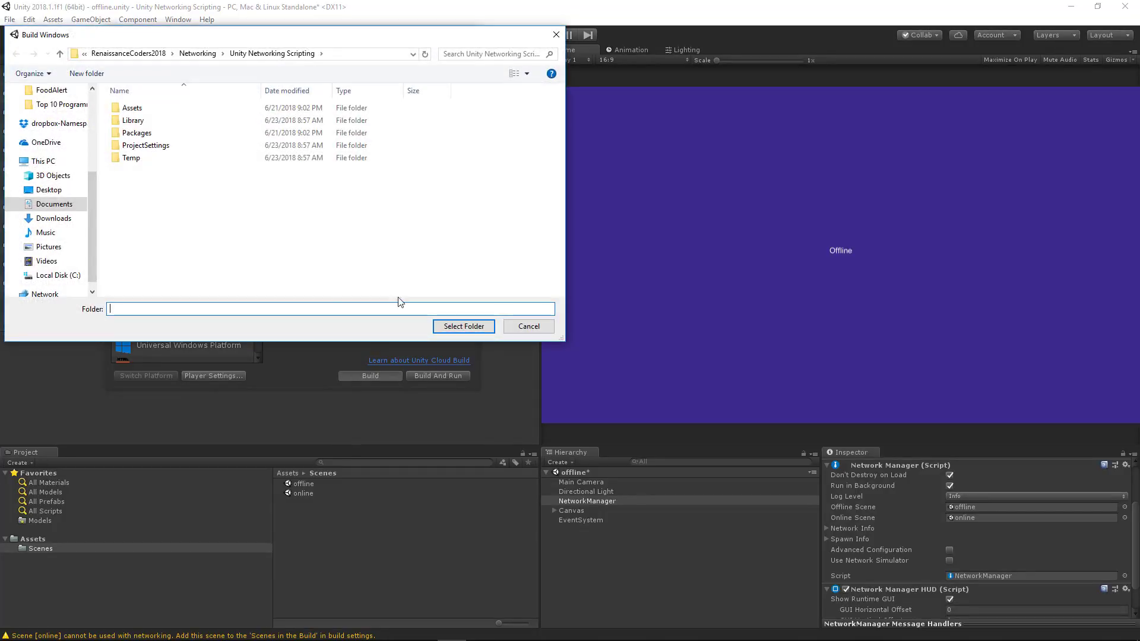
pyautogui.write('networker')
pyautogui.click(464, 326)
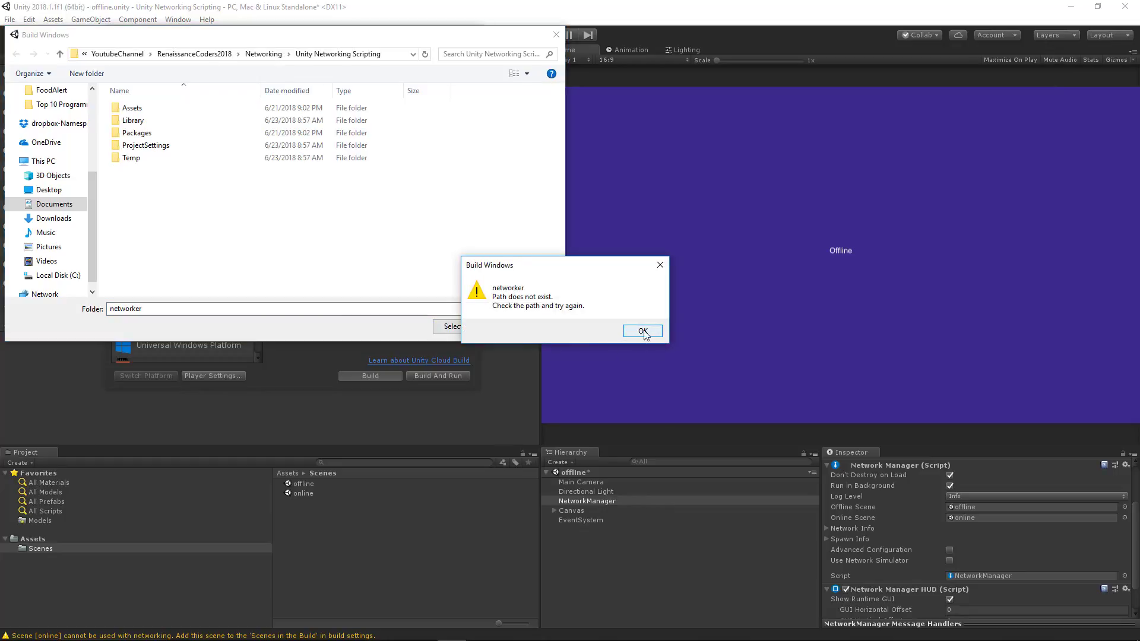
pyautogui.click(660, 265)
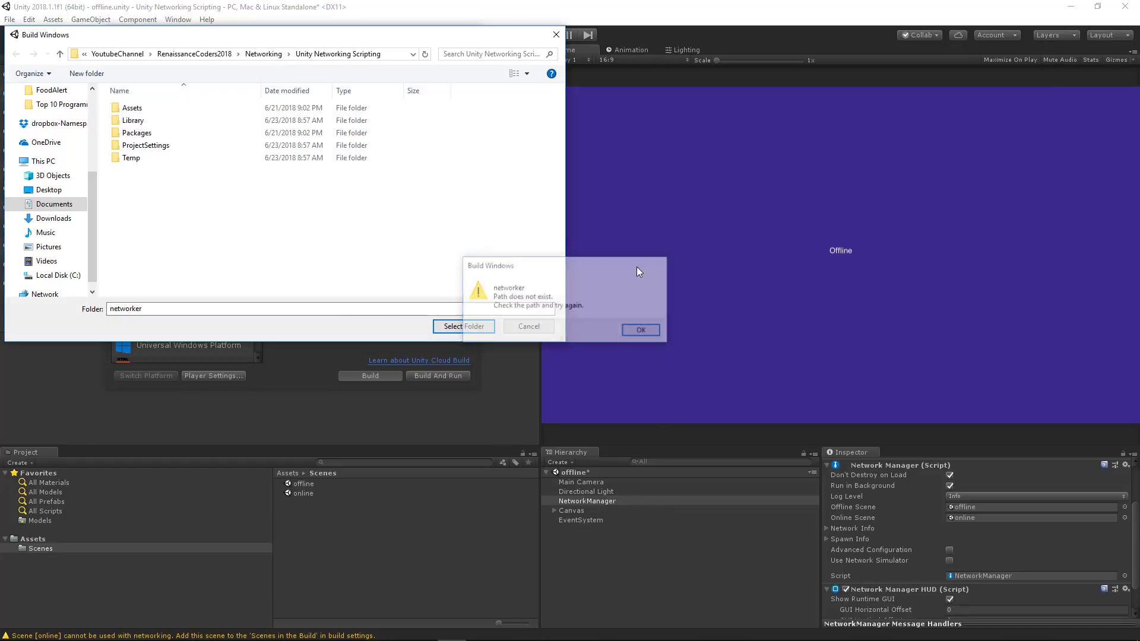
# Create a folder named "PC Build" in the project directory and build the game into it
pyautogui.rightClick(178, 191)
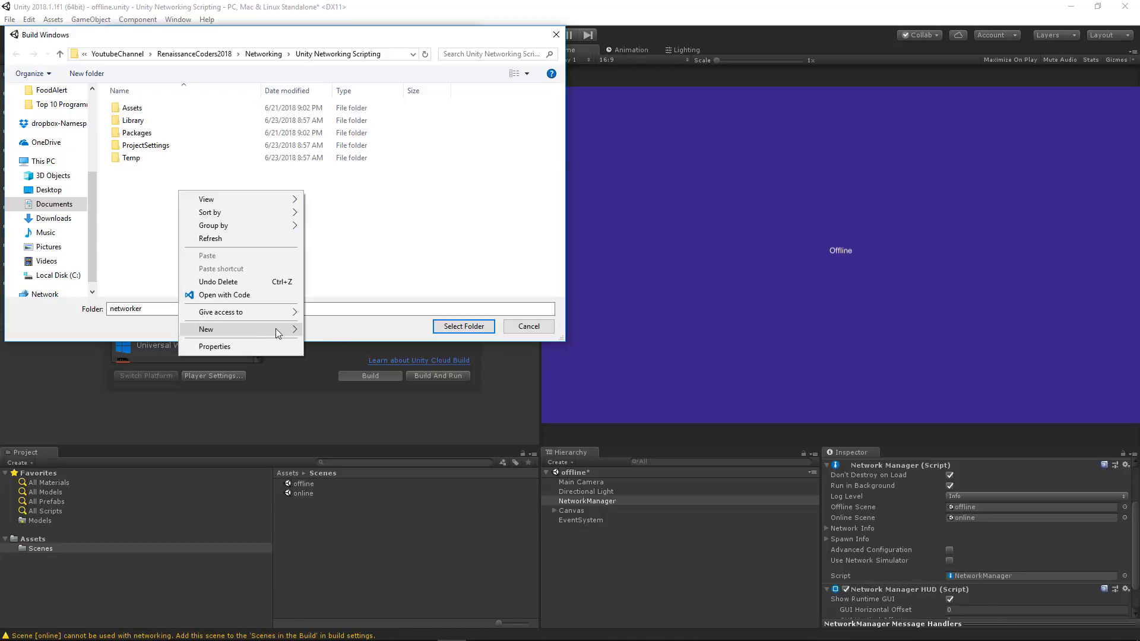
pyautogui.moveTo(257, 331)
pyautogui.click(331, 332)
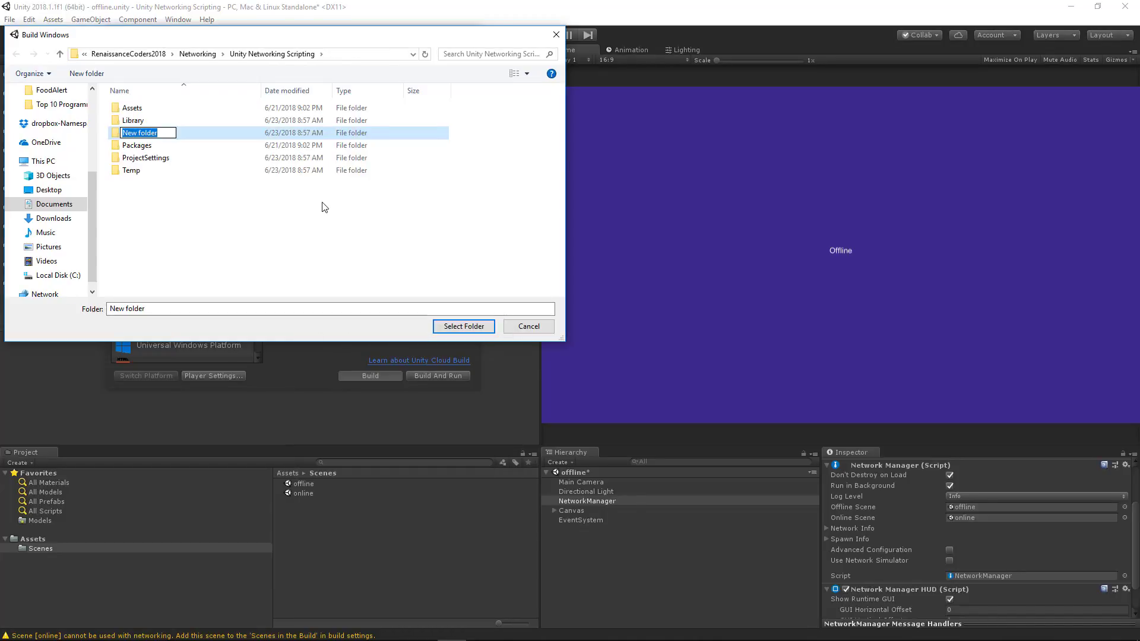
pyautogui.write('PC Build')
pyautogui.press('Return')
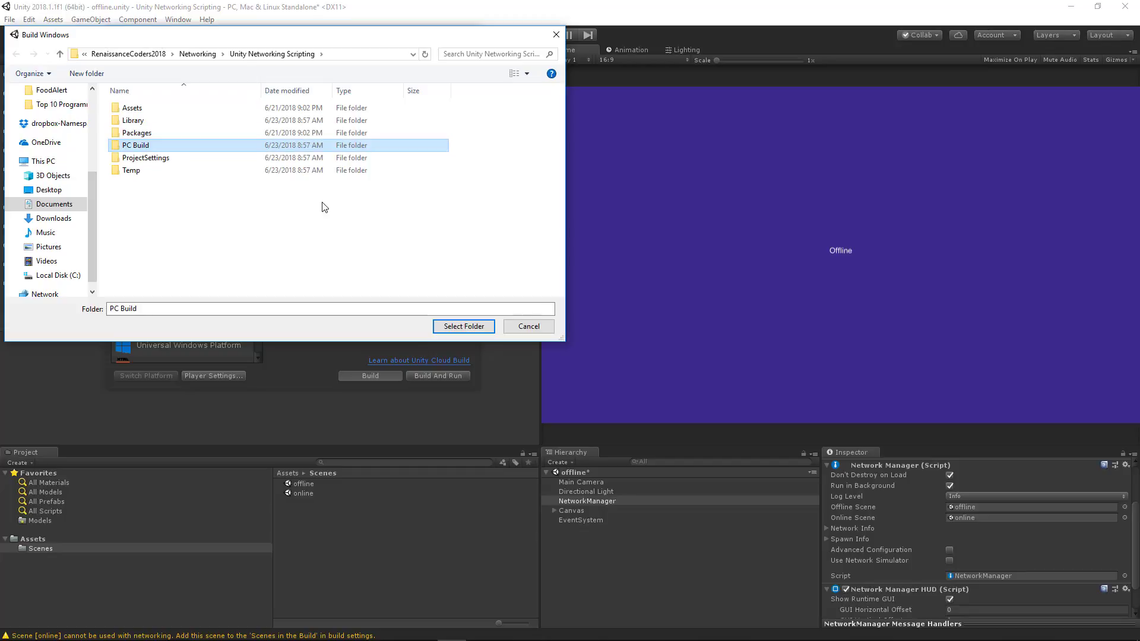
pyautogui.click(467, 327)
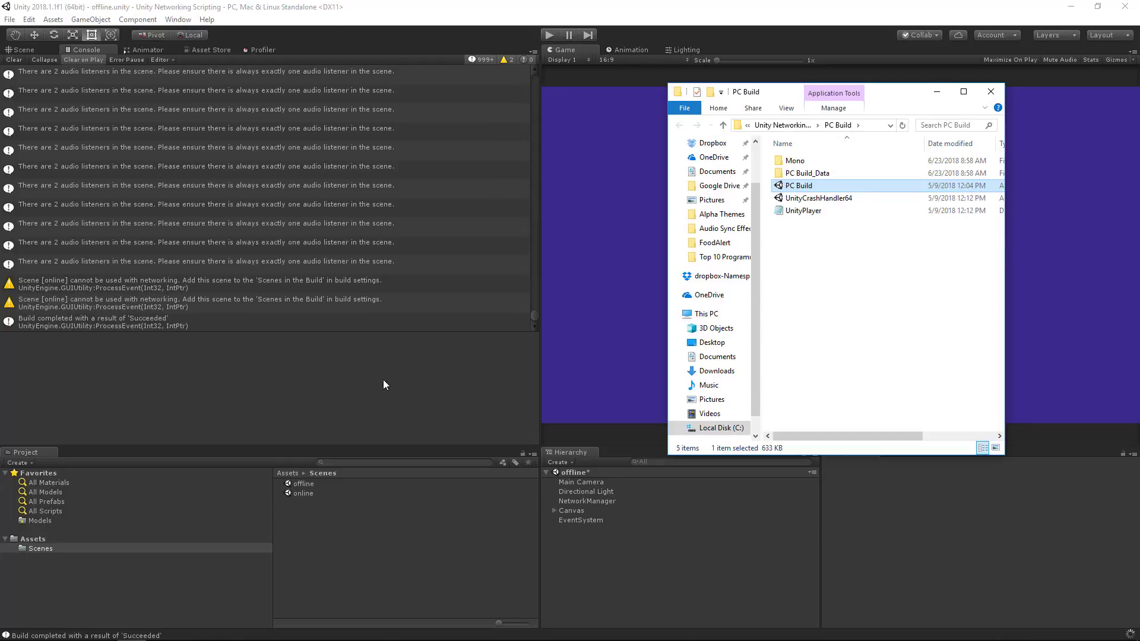
# Run the PC Build executable windowed at 1680 x 1050, then close the game
pyautogui.doubleClick(831, 189)
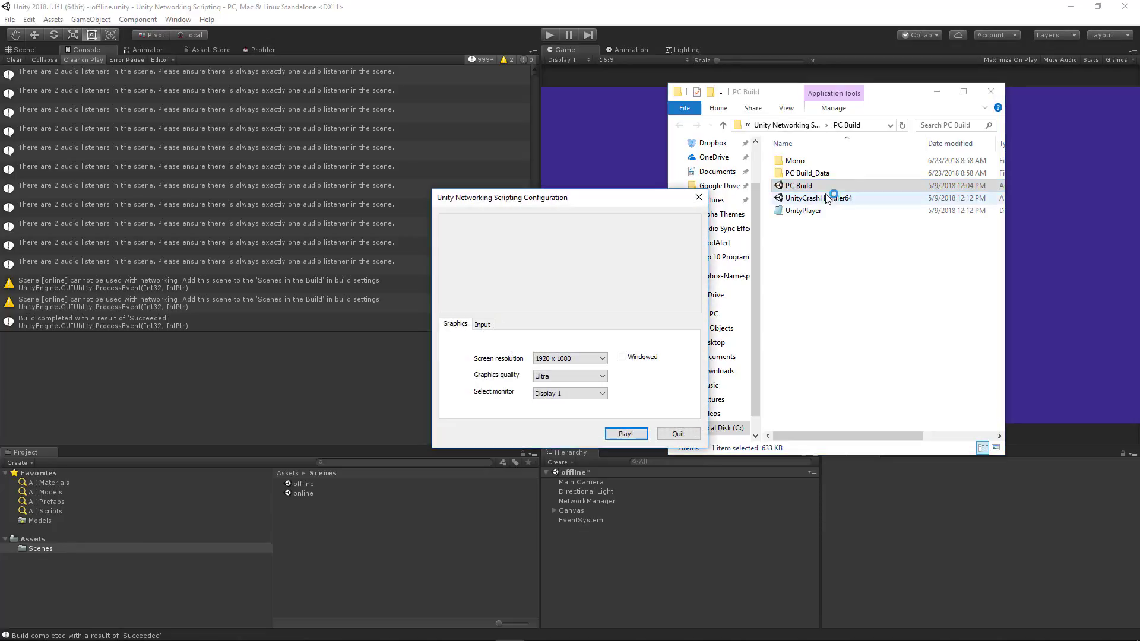
pyautogui.click(623, 358)
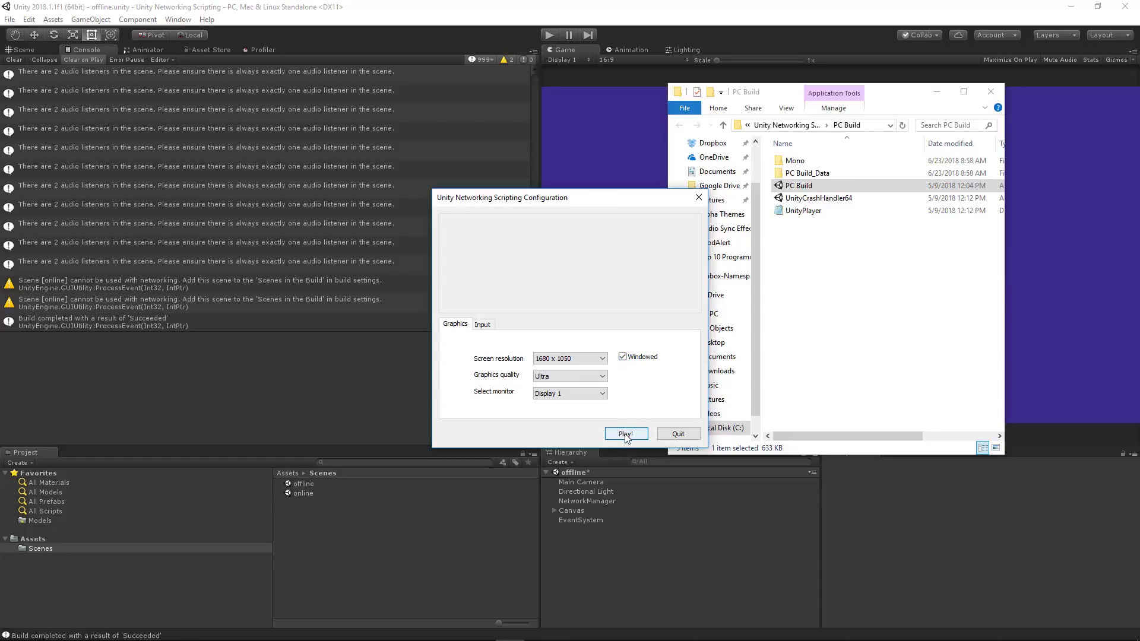
pyautogui.click(625, 434)
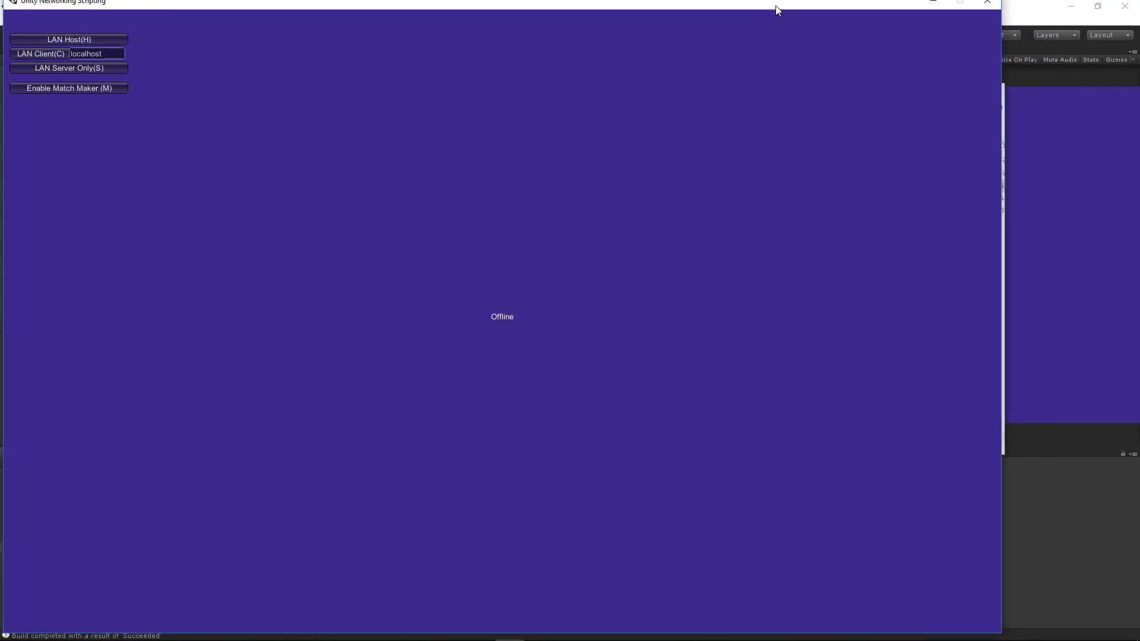
pyautogui.click(987, 2)
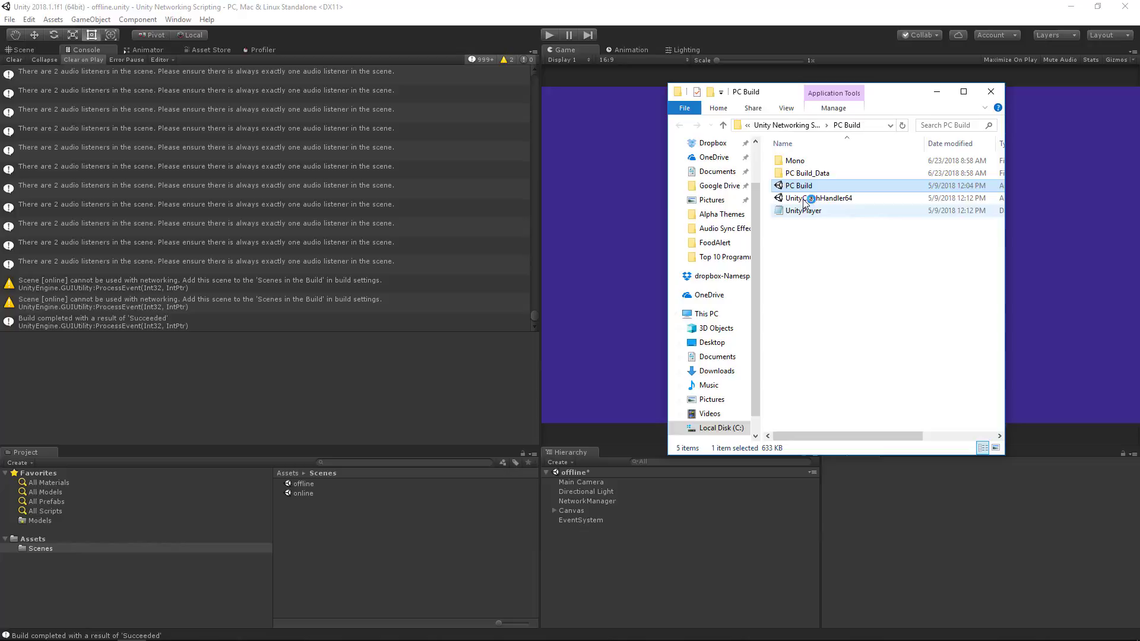
# Launch two instances of the PC Build game, both windowed at 640 x 480
pyautogui.click(597, 359)
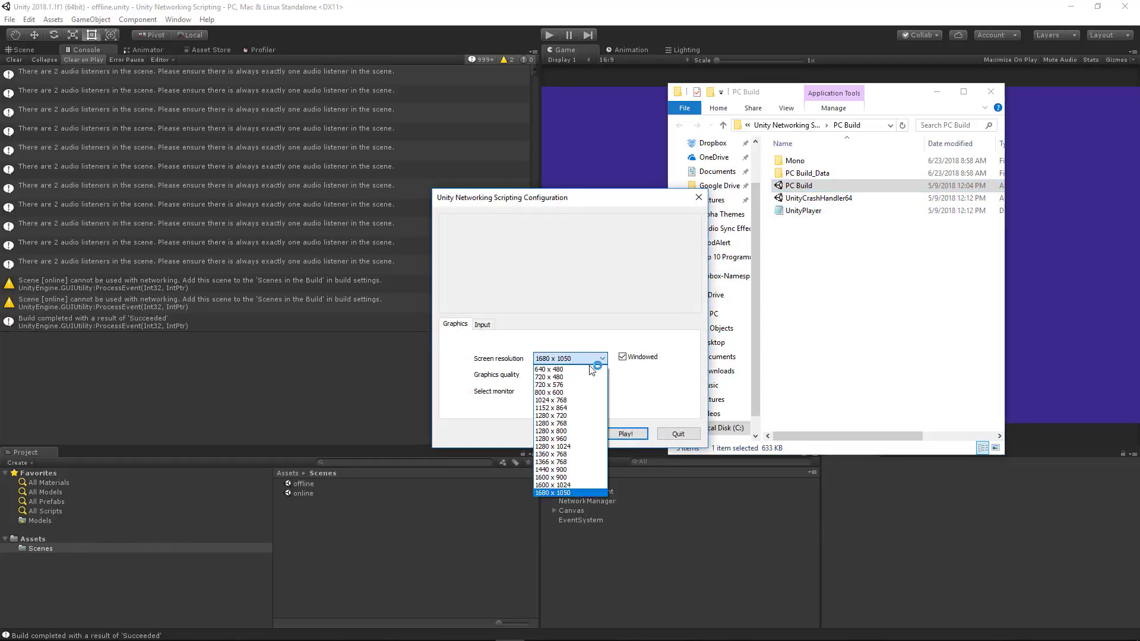
pyautogui.click(588, 370)
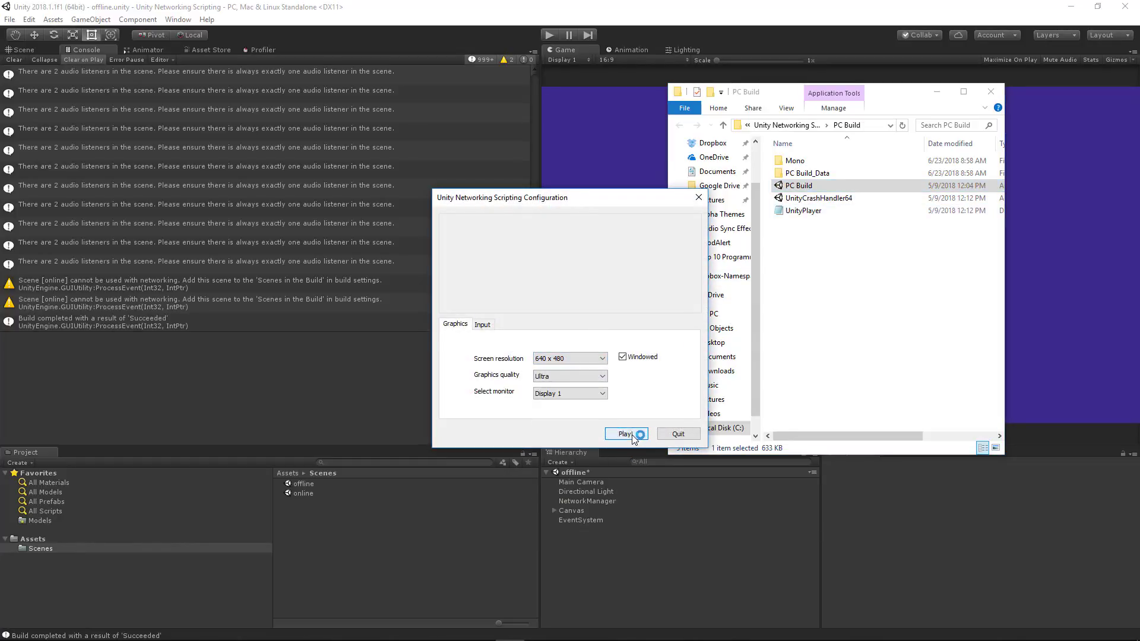
pyautogui.click(625, 434)
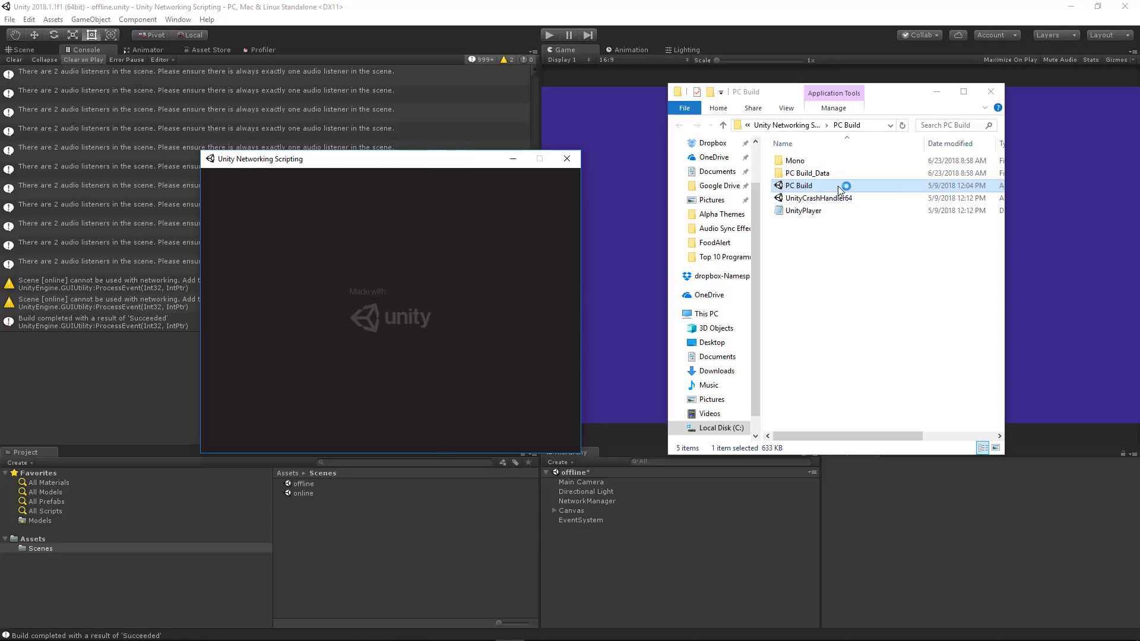
pyautogui.doubleClick(839, 187)
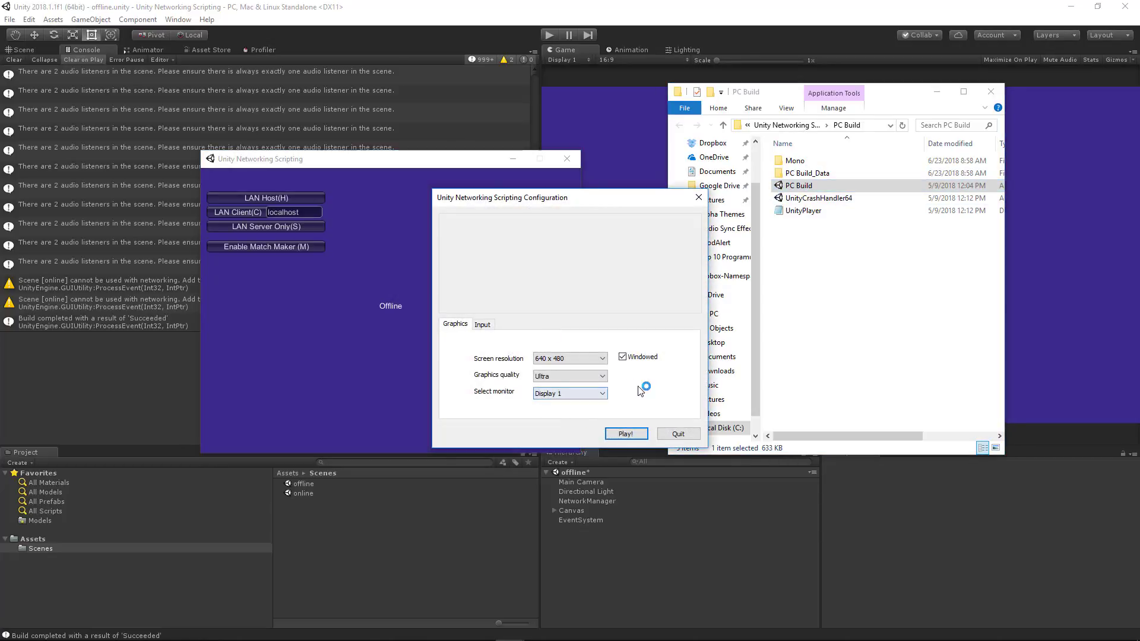
pyautogui.click(625, 434)
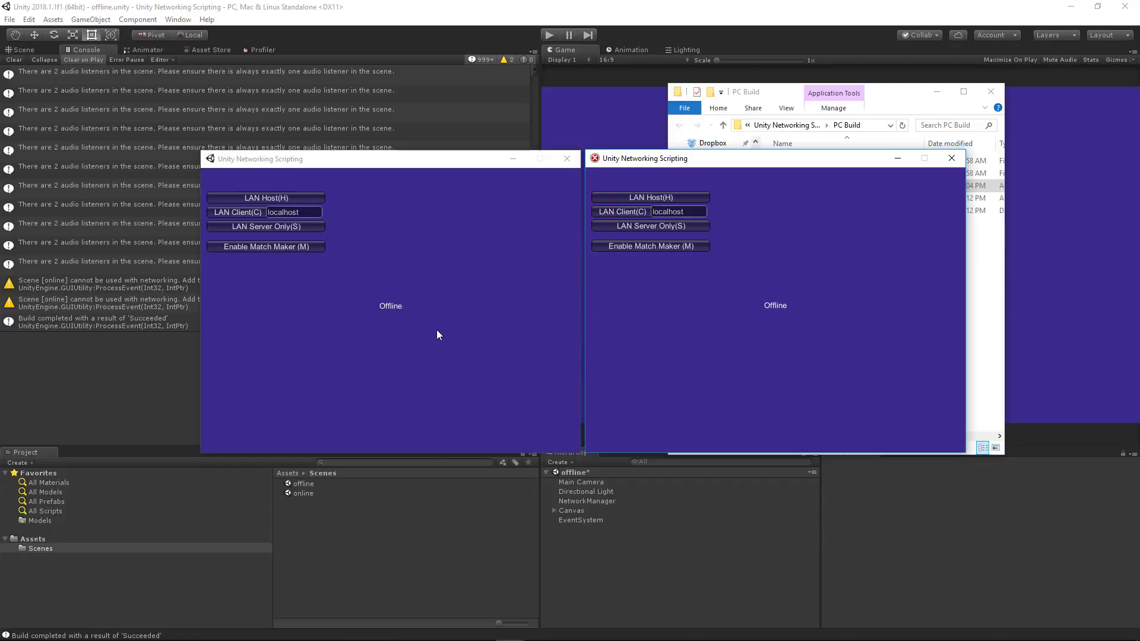
# Start a LAN client connecting to localhost in both game instances
pyautogui.click(410, 306)
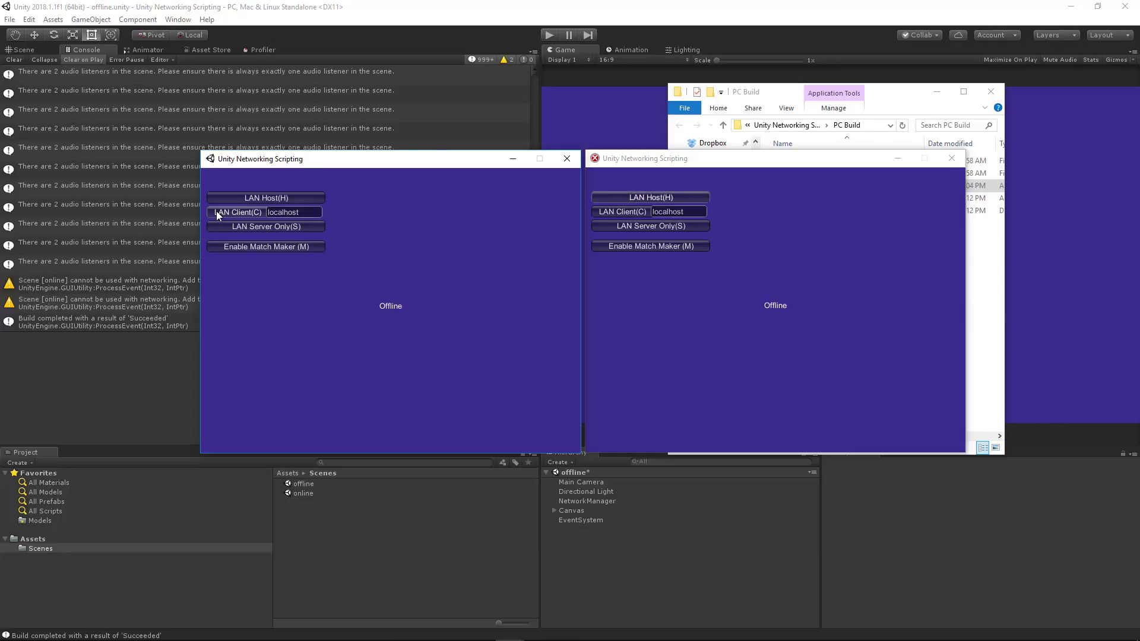
pyautogui.click(236, 212)
pyautogui.click(629, 215)
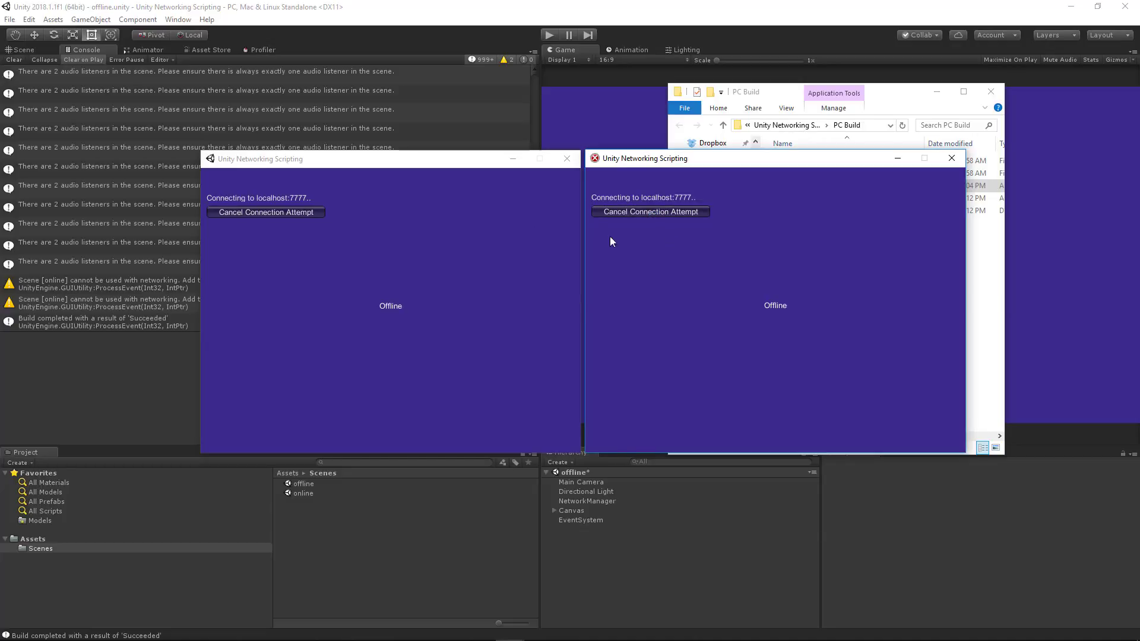
# Switch the second game instance from LAN client to LAN host, and allow the build access through Windows Defender Firewall
pyautogui.click(666, 212)
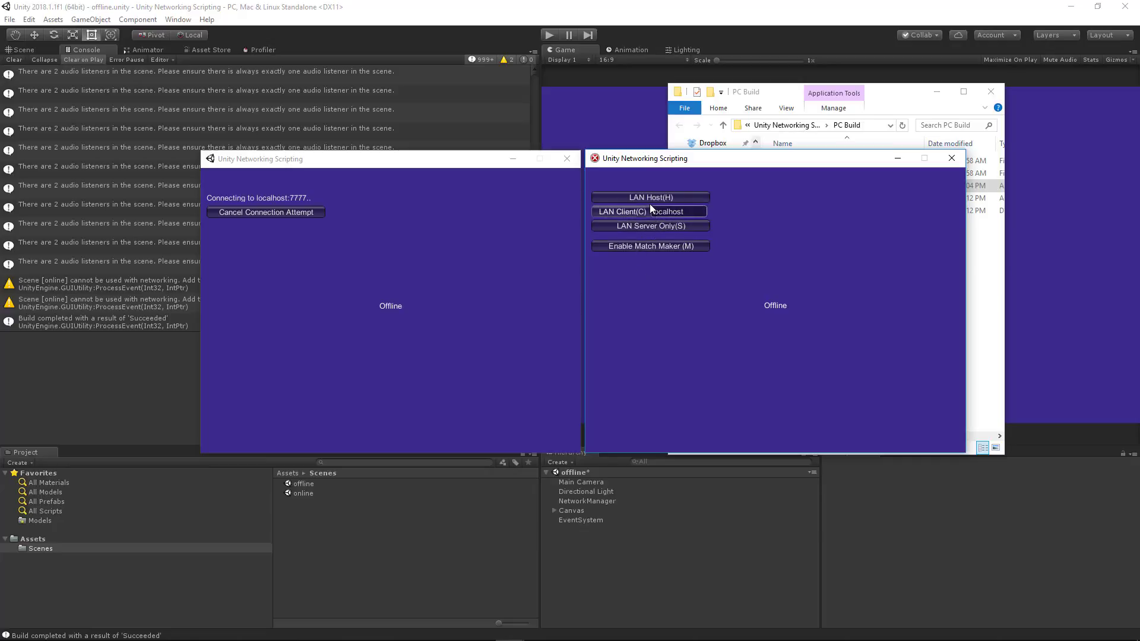
pyautogui.click(649, 198)
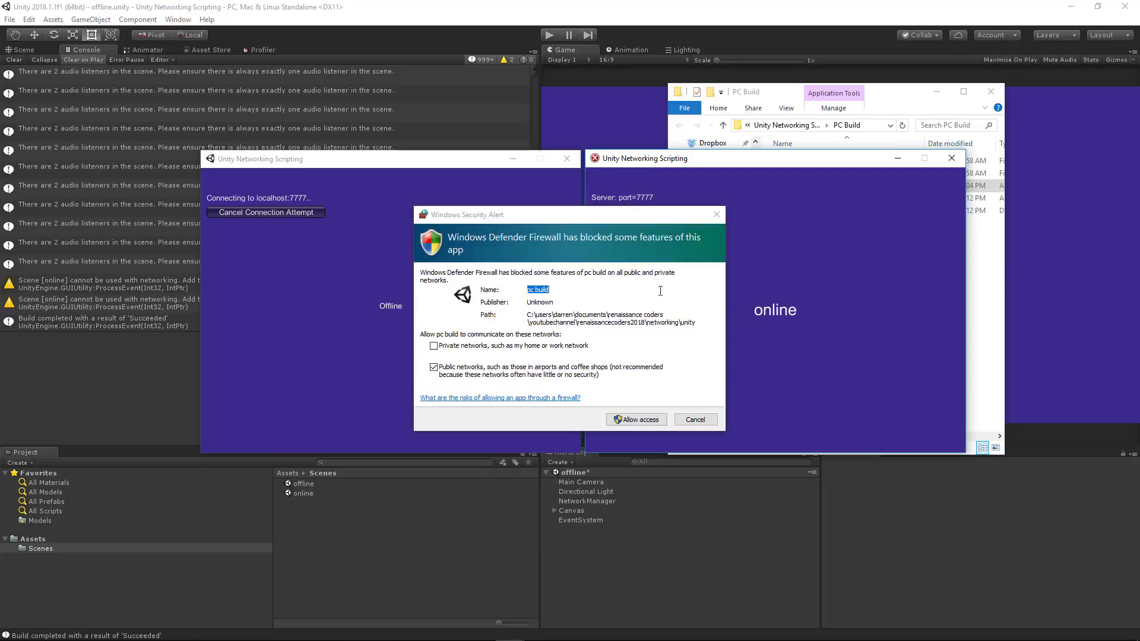
pyautogui.click(667, 390)
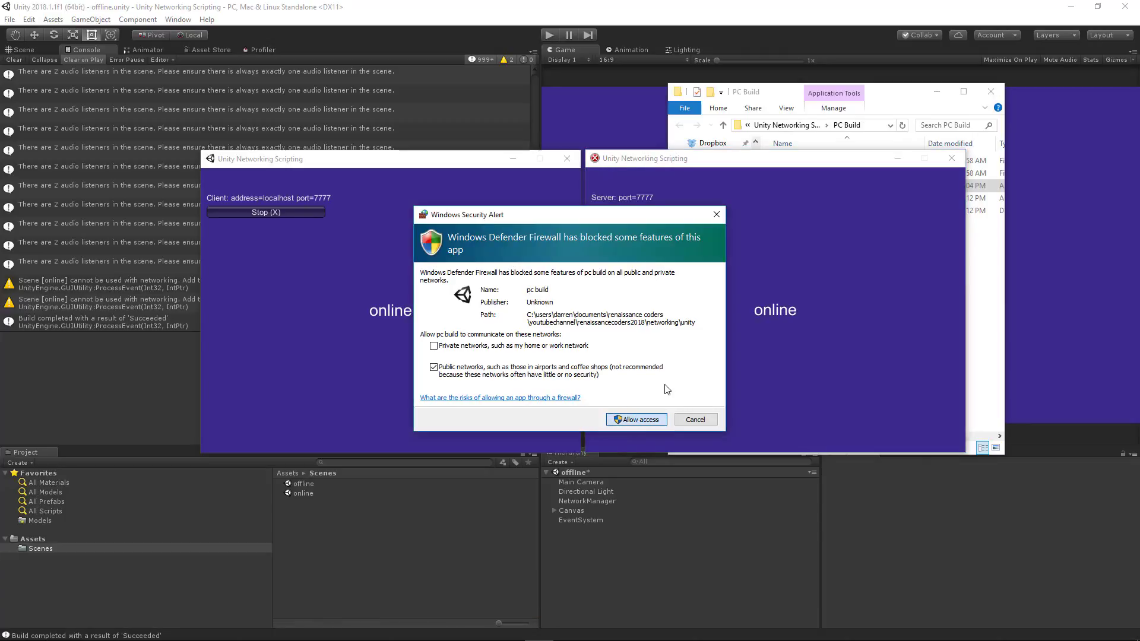
pyautogui.click(653, 422)
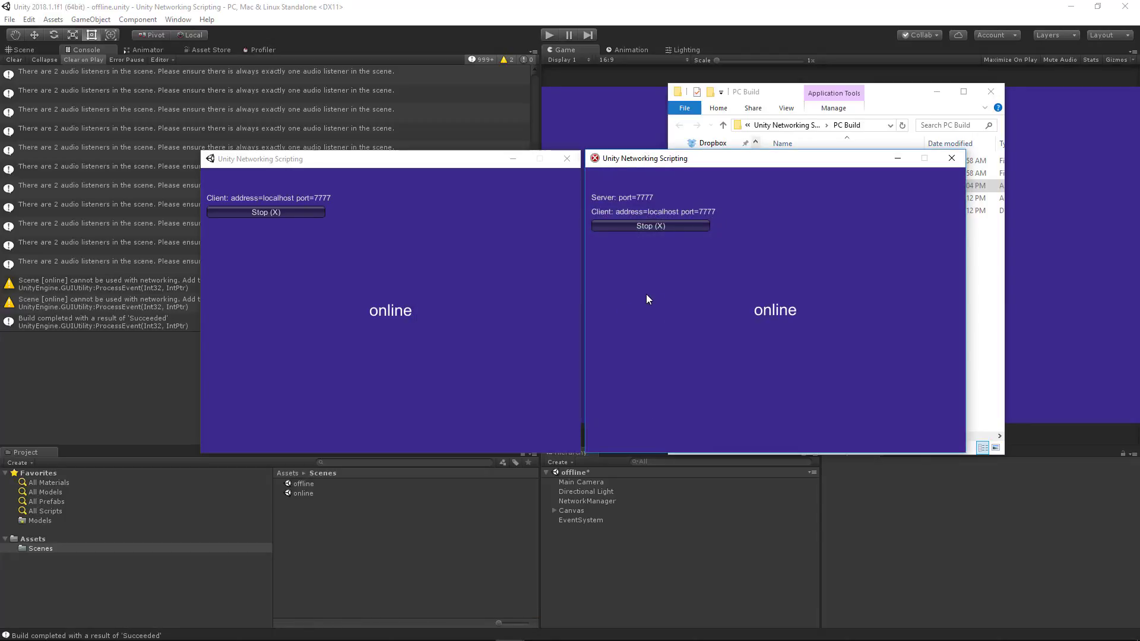
# Stop the second instance's host session, start LAN hosting in it once more, and stop it again
pyautogui.click(651, 227)
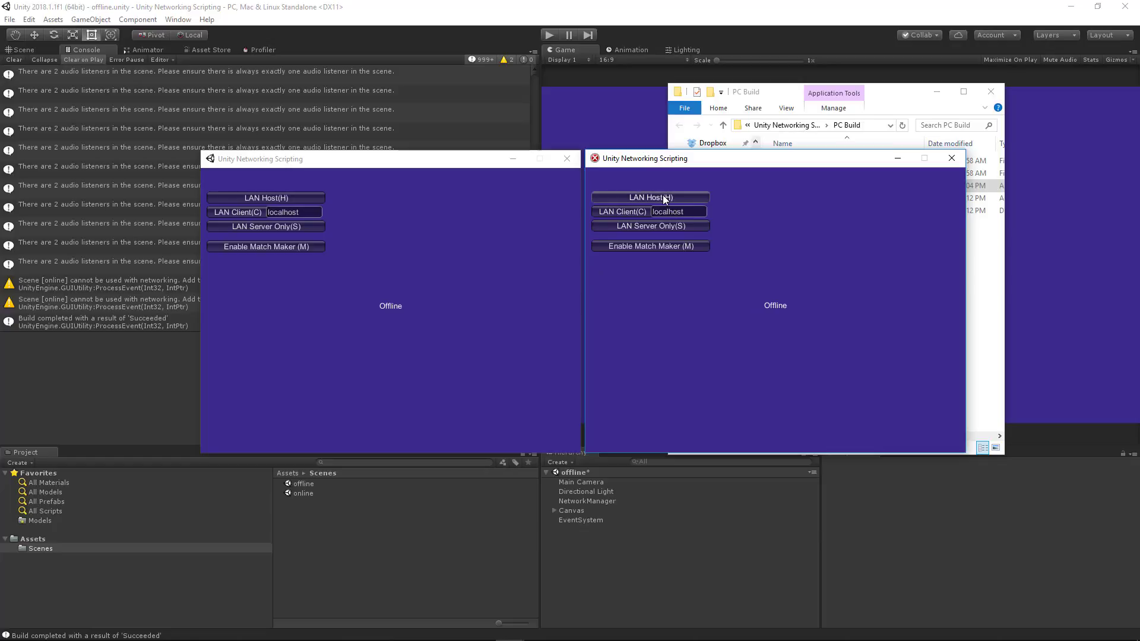
pyautogui.click(632, 197)
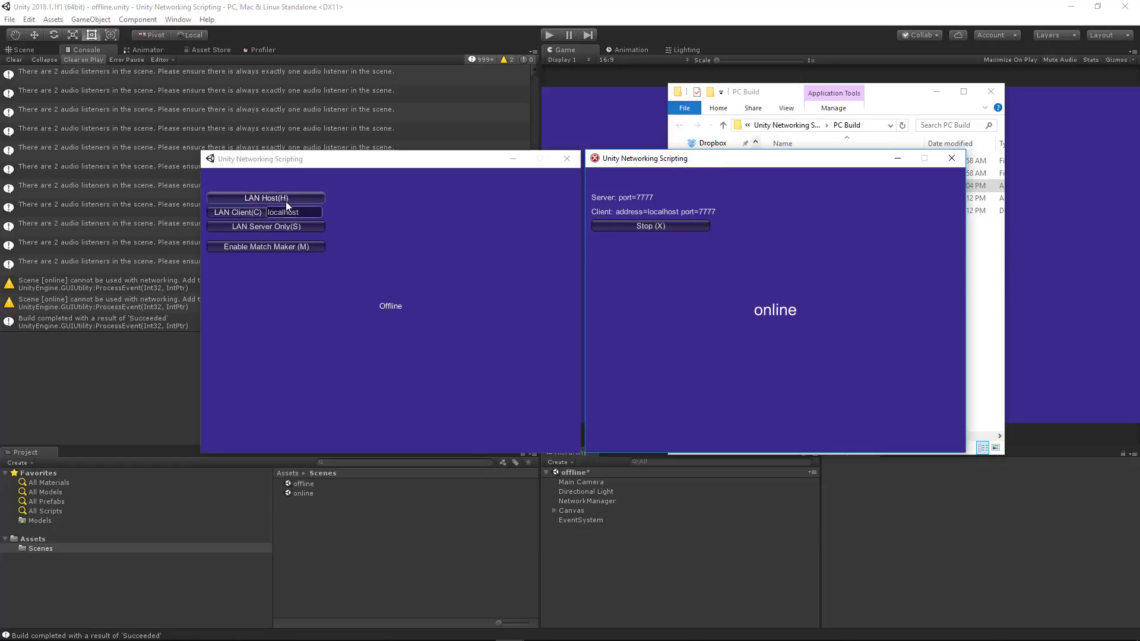
pyautogui.click(630, 224)
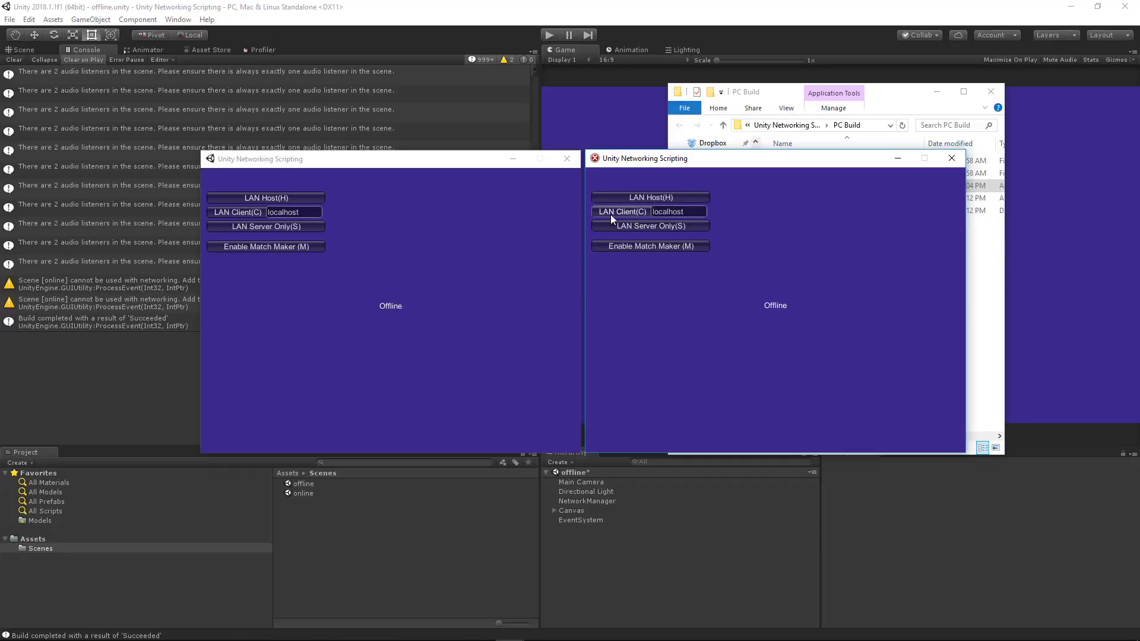
# Start both instances as LAN clients, switch the first one to LAN host, and stop its session after checking the connection
pyautogui.press('c')
pyautogui.click(232, 213)
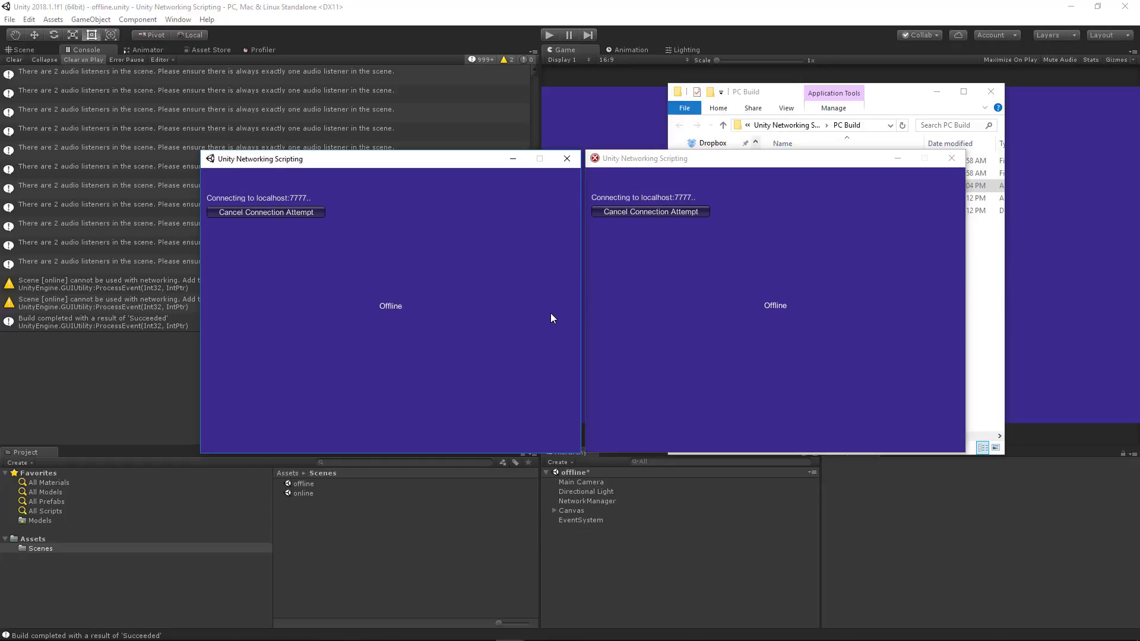
pyautogui.click(293, 216)
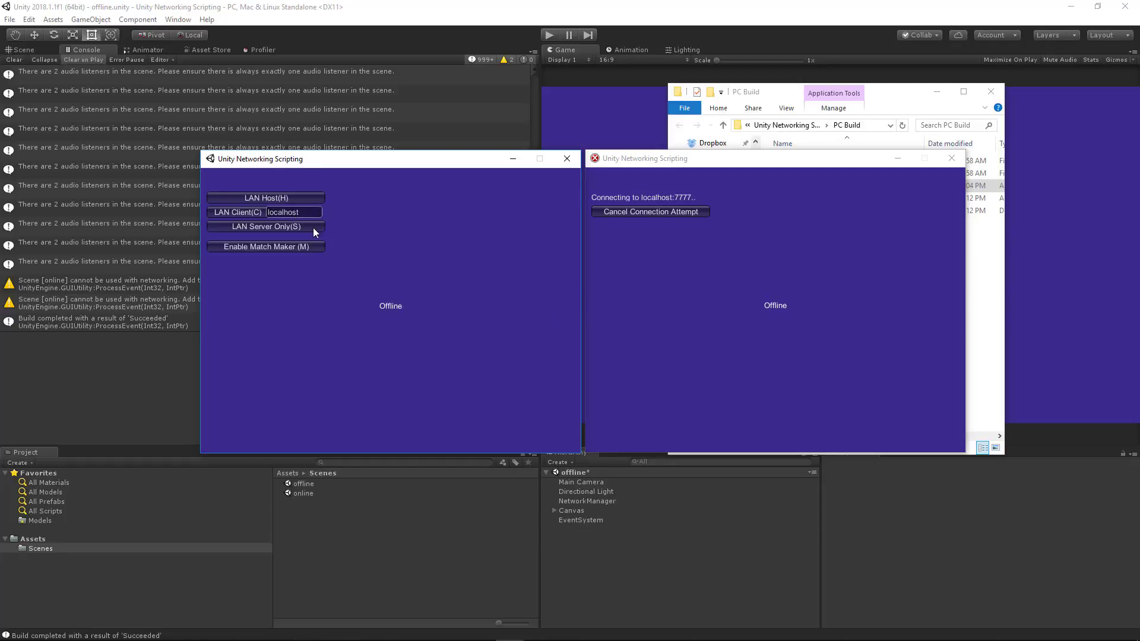
pyautogui.click(294, 198)
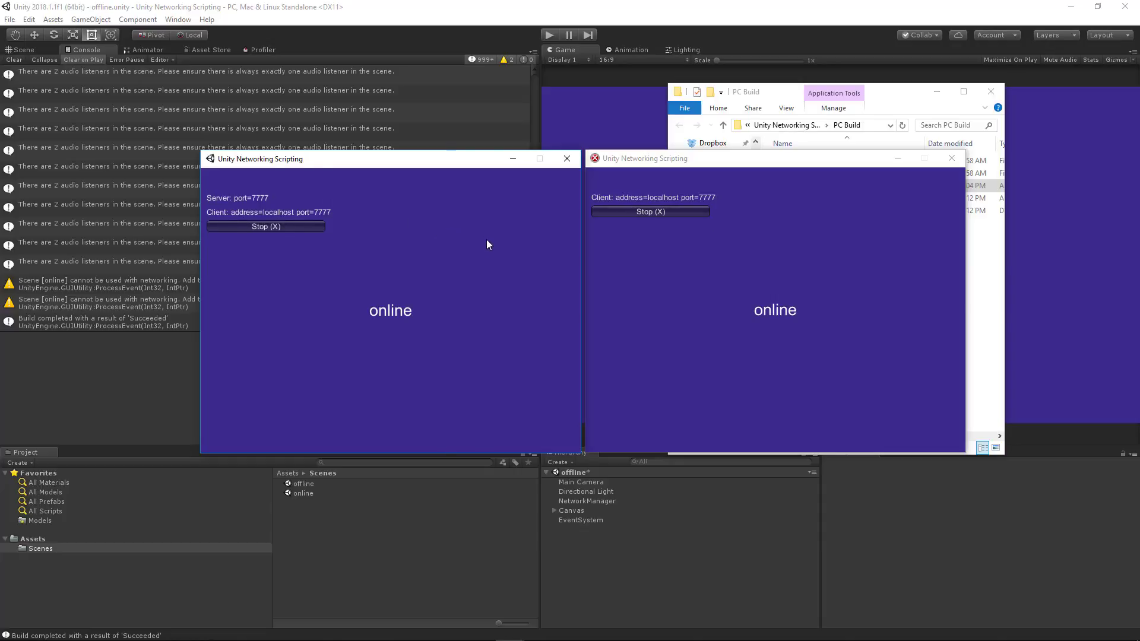
pyautogui.click(758, 330)
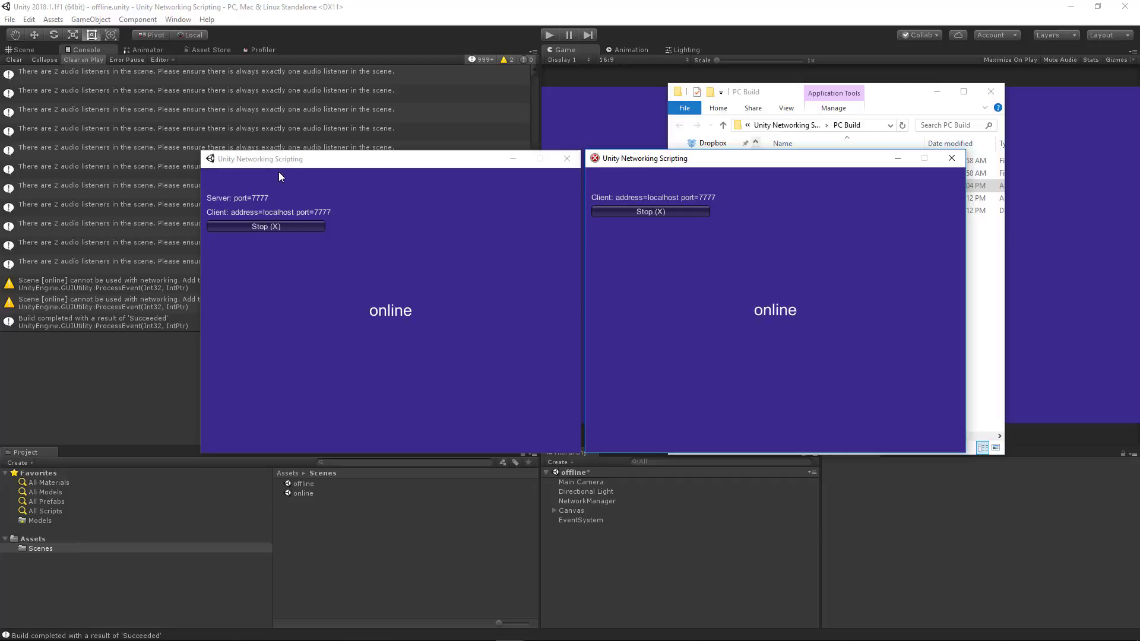
pyautogui.click(284, 226)
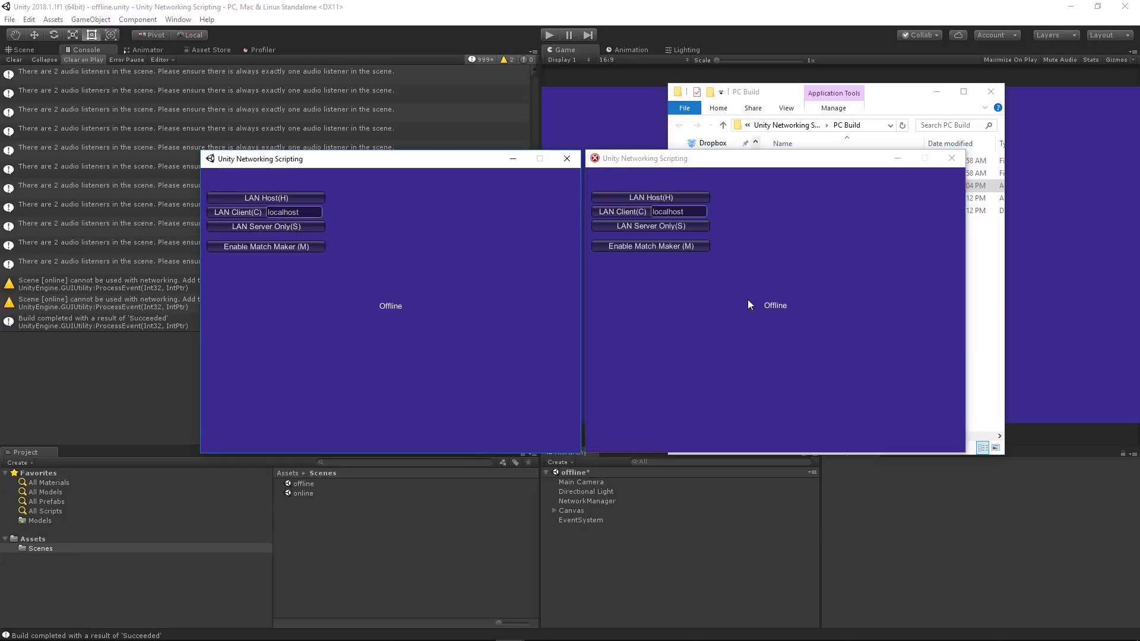
# Host a LAN game in the first instance, join it from the second, and stop the client before the host
pyautogui.click(261, 198)
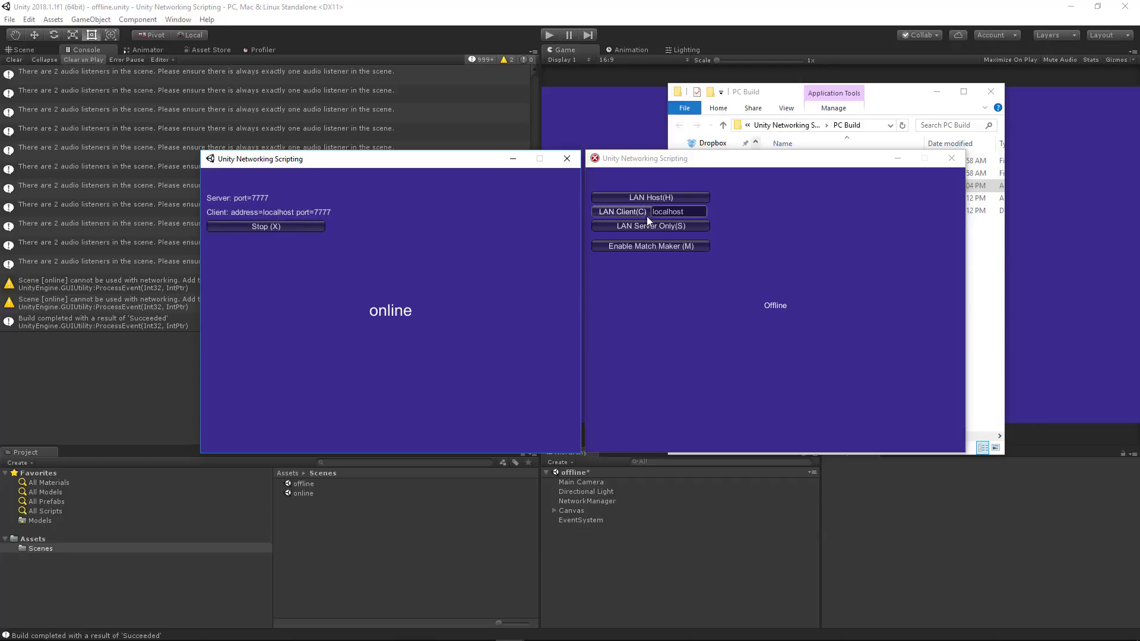
pyautogui.click(636, 212)
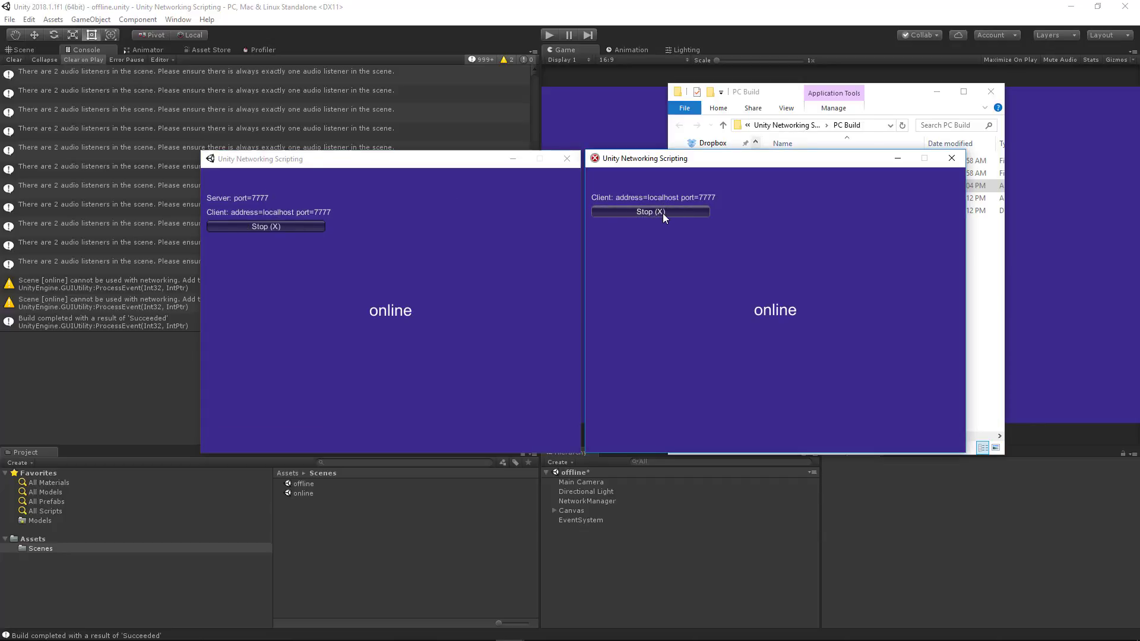
pyautogui.click(678, 214)
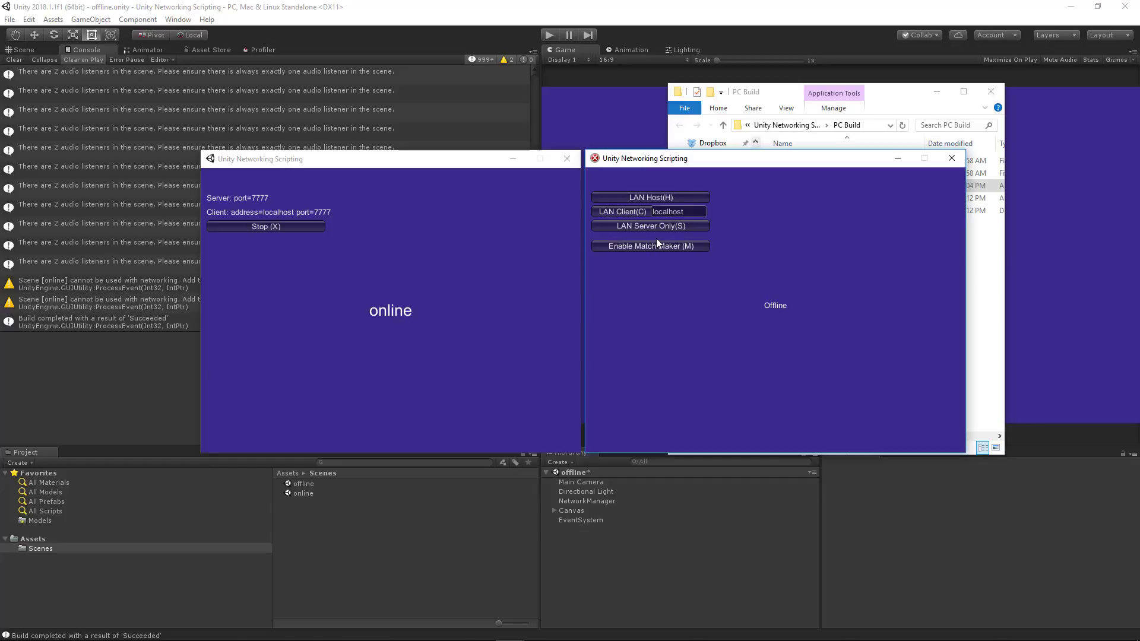
pyautogui.click(307, 225)
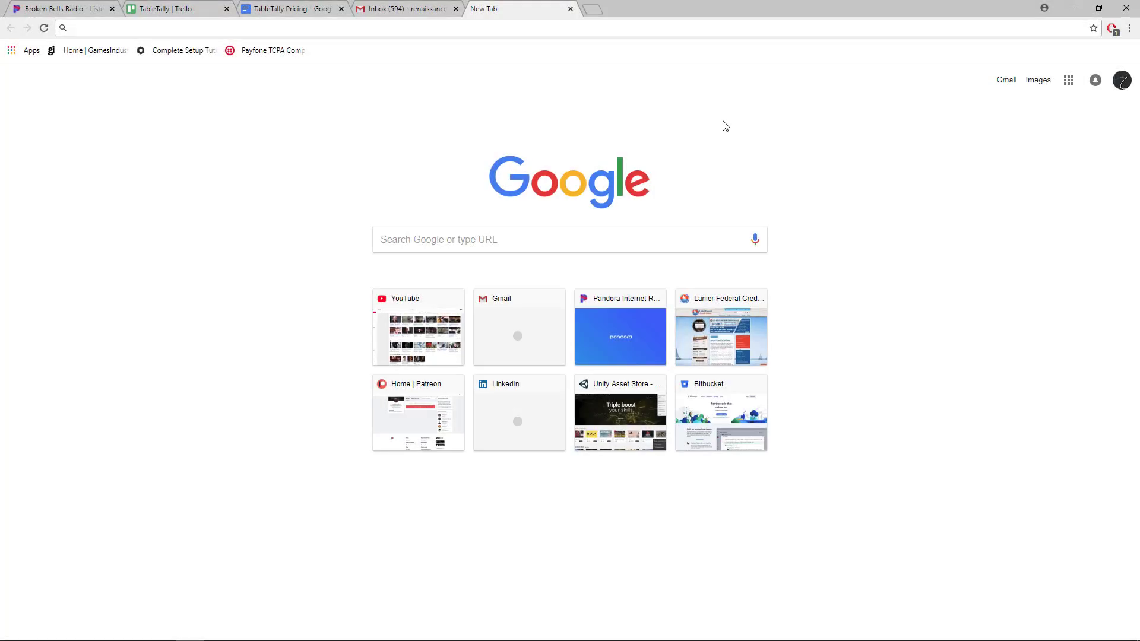
# Switch to Chrome, search for "unity3d networkmanager api", and open Unity's Scripting API page for NetworkManager
pyautogui.write('unity3d')
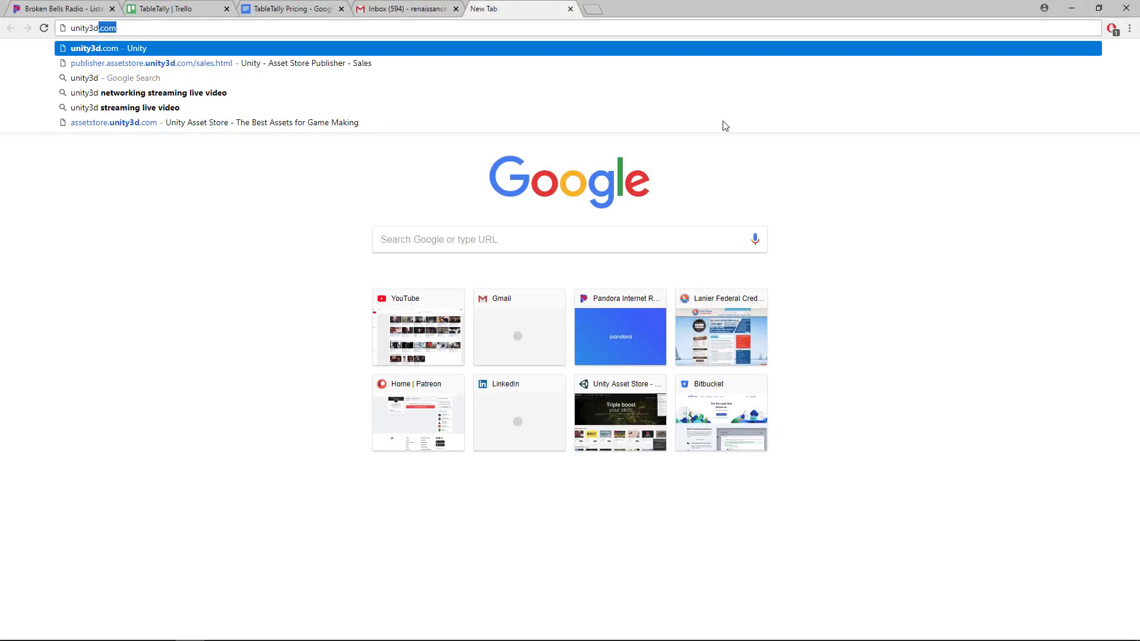
pyautogui.write(' networkmanager api')
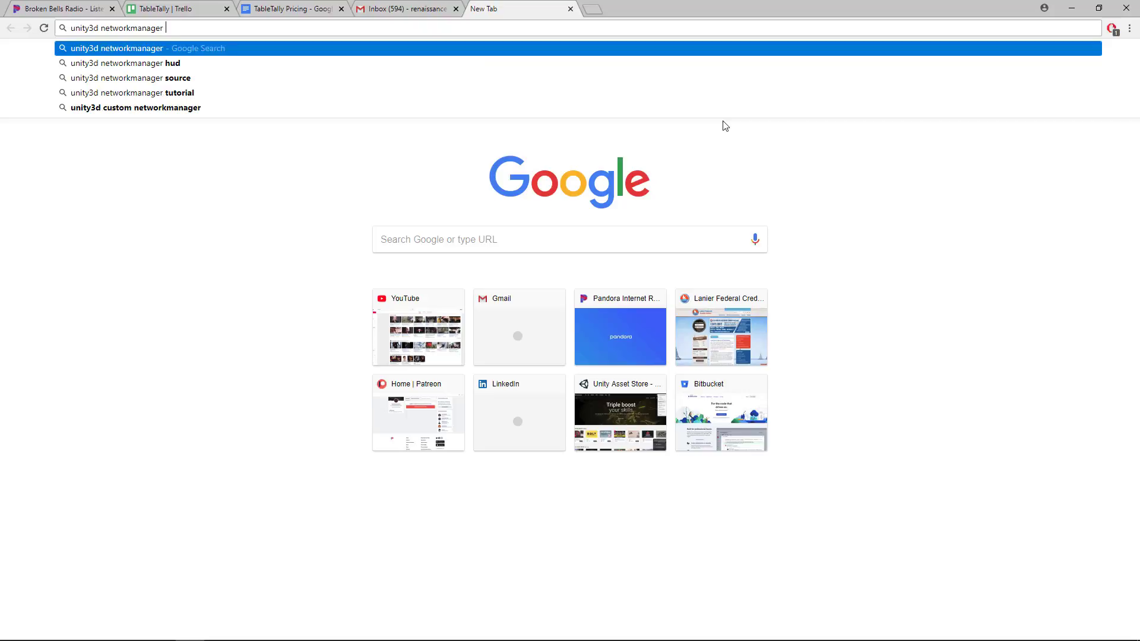
pyautogui.press('Return')
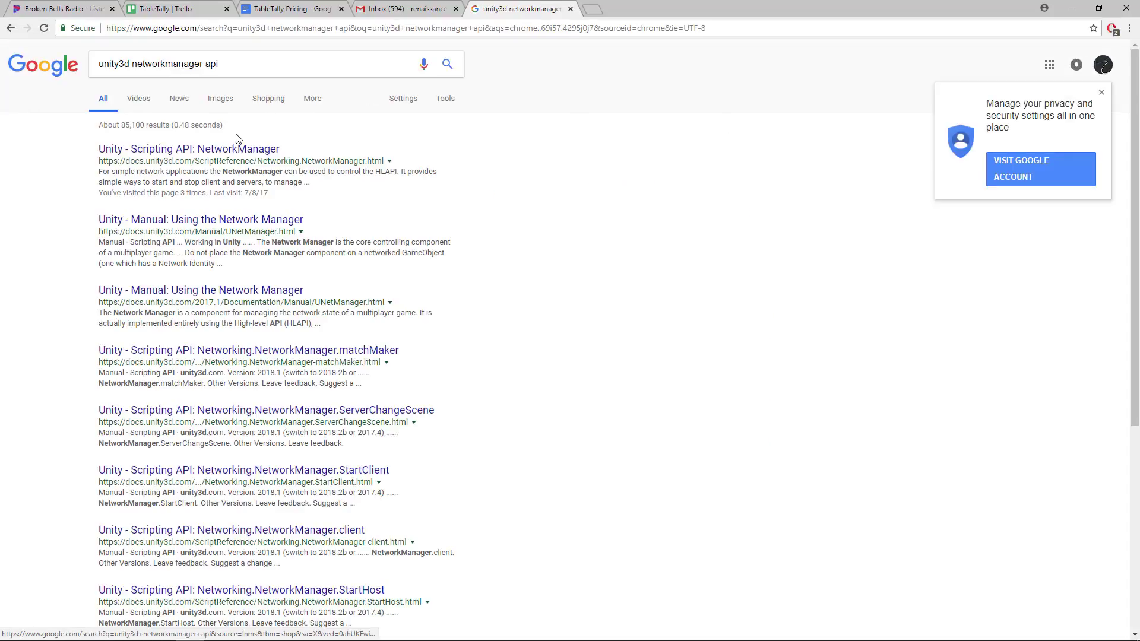
pyautogui.click(194, 146)
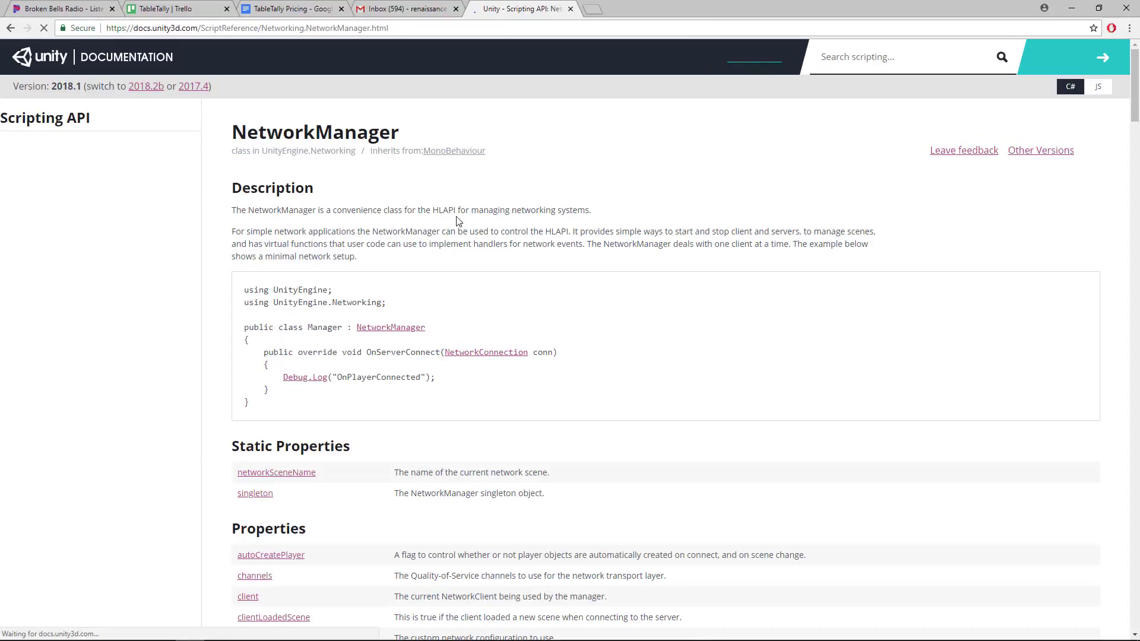
# Review the NetworkManager reference page, examining its properties, public methods such as the client, server and match callbacks, and static methods
pyautogui.scroll(-4, 522, 318)
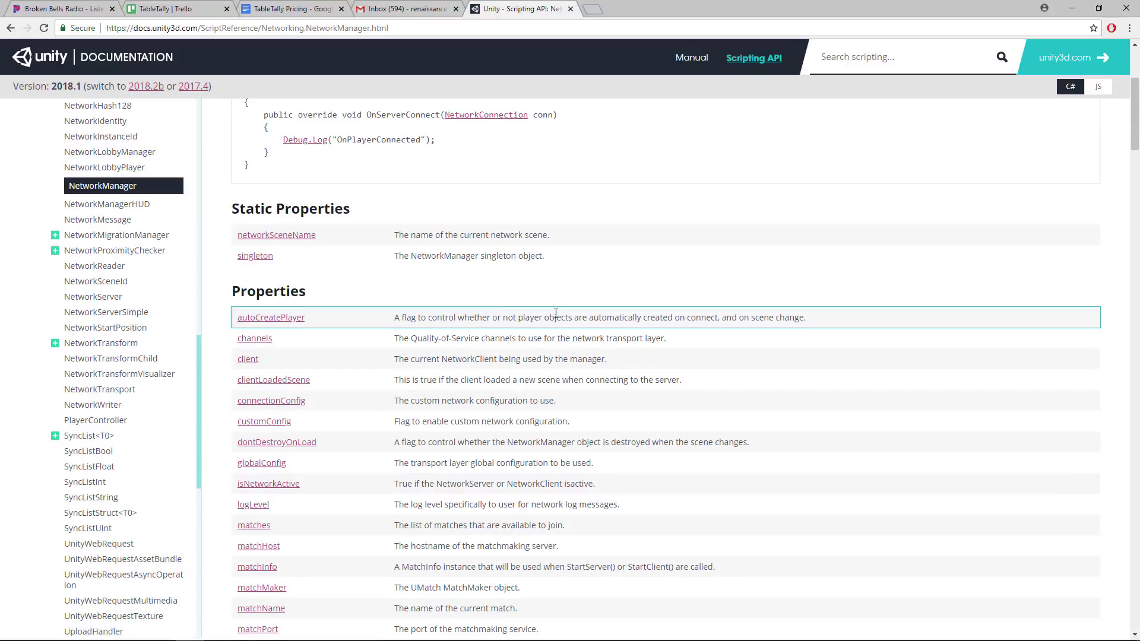
pyautogui.scroll(-10, 558, 318)
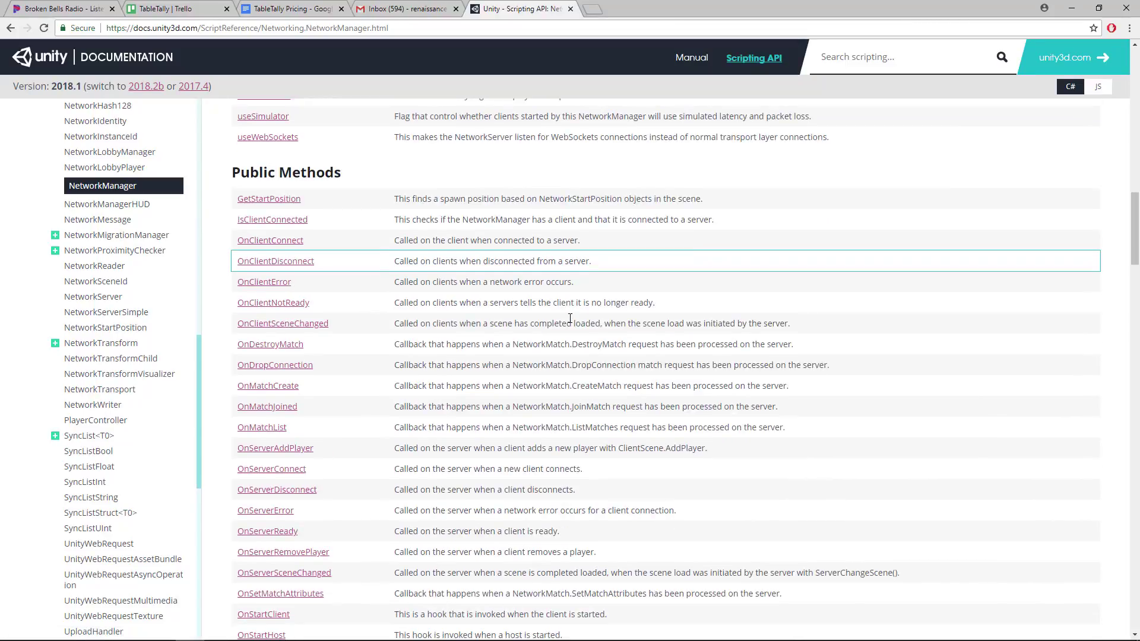
pyautogui.scroll(-1, 568, 317)
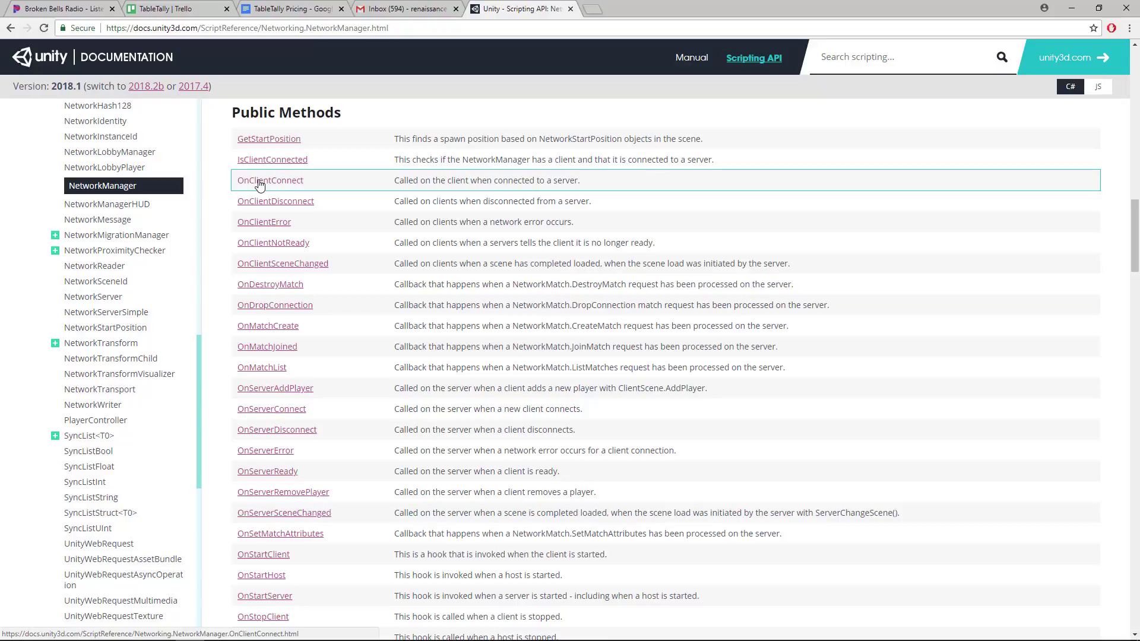
pyautogui.scroll(-1, 303, 356)
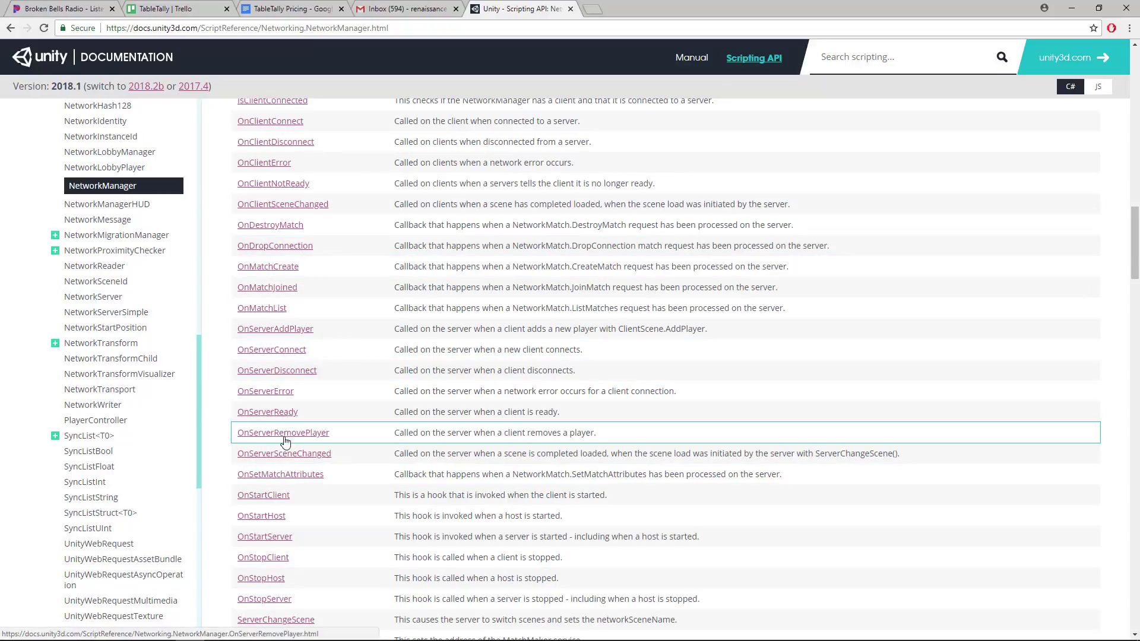
pyautogui.scroll(-1, 297, 457)
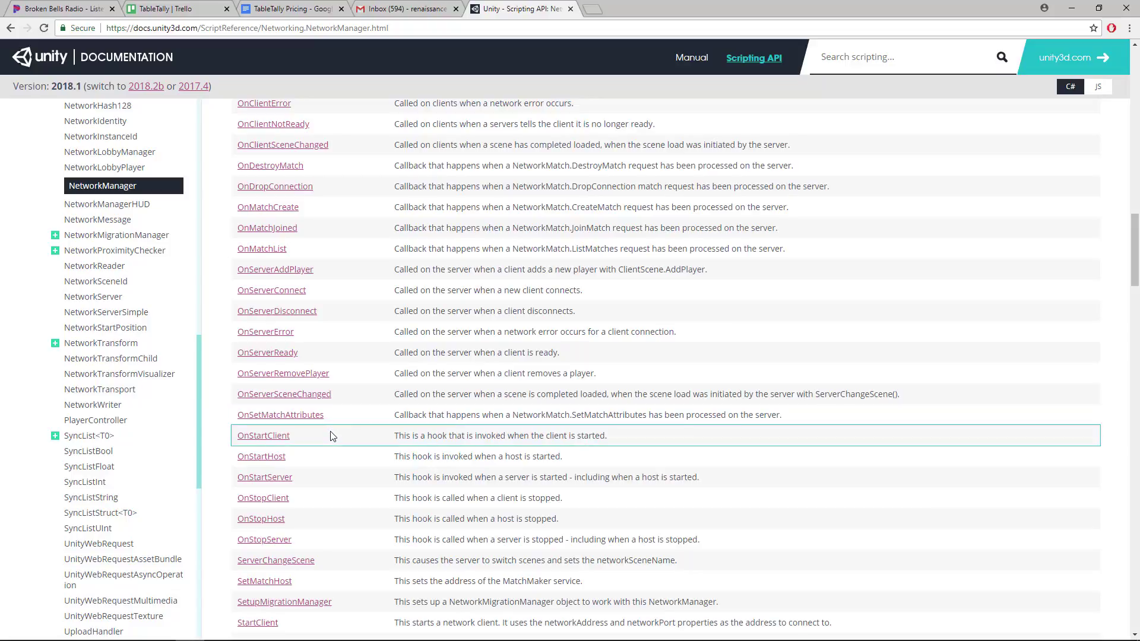
pyautogui.scroll(-4, 331, 428)
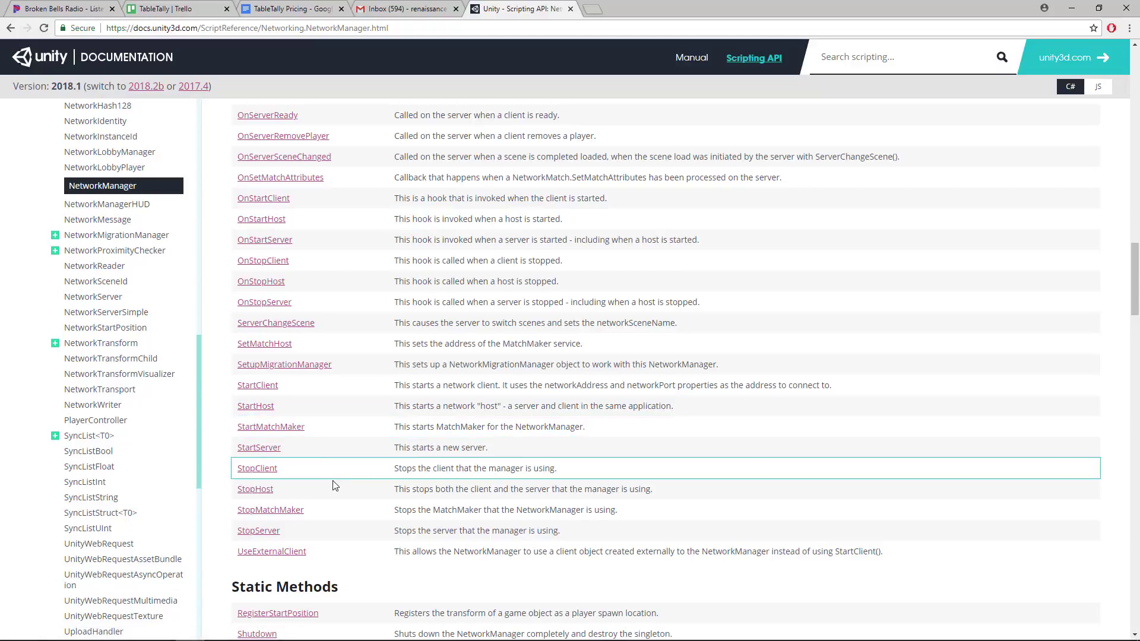
pyautogui.scroll(-1, 334, 486)
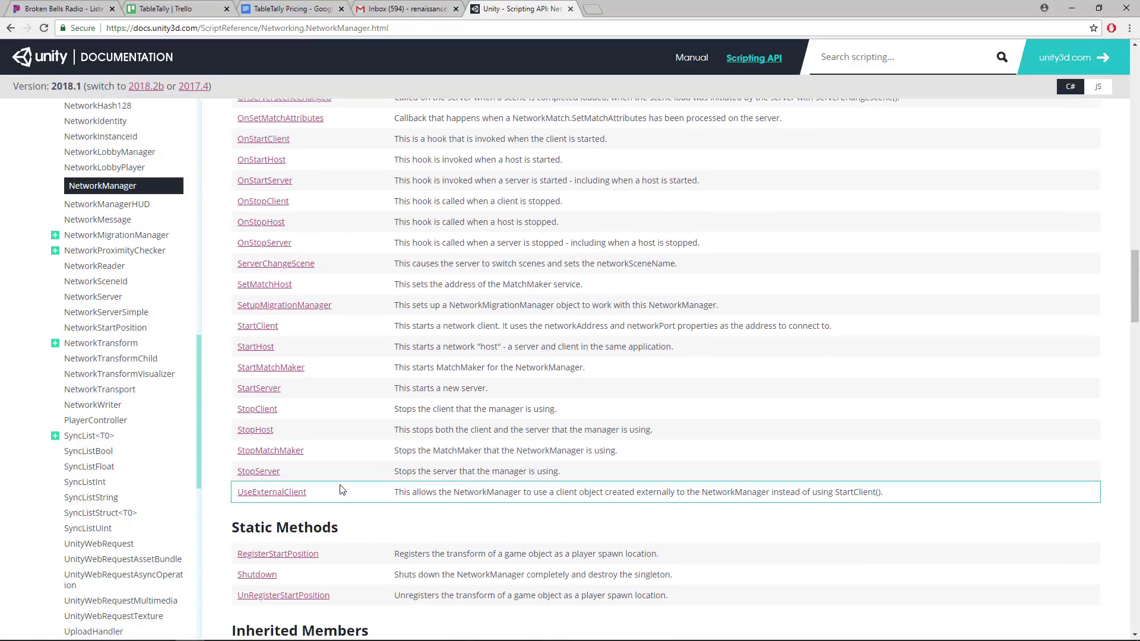
pyautogui.scroll(10, 341, 489)
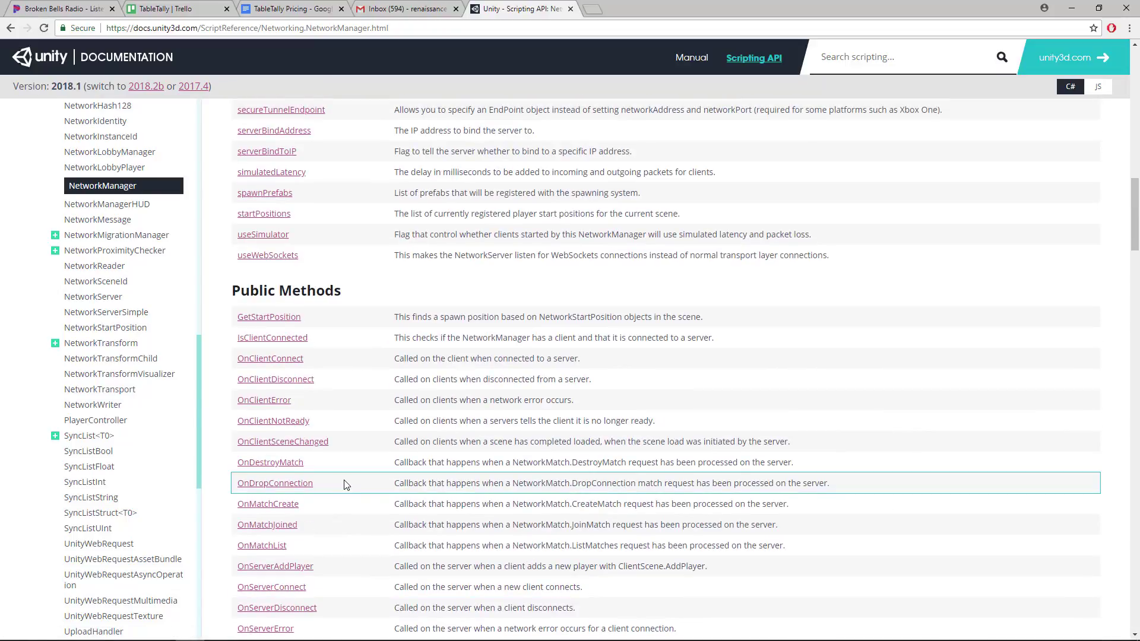
pyautogui.scroll(1, 342, 318)
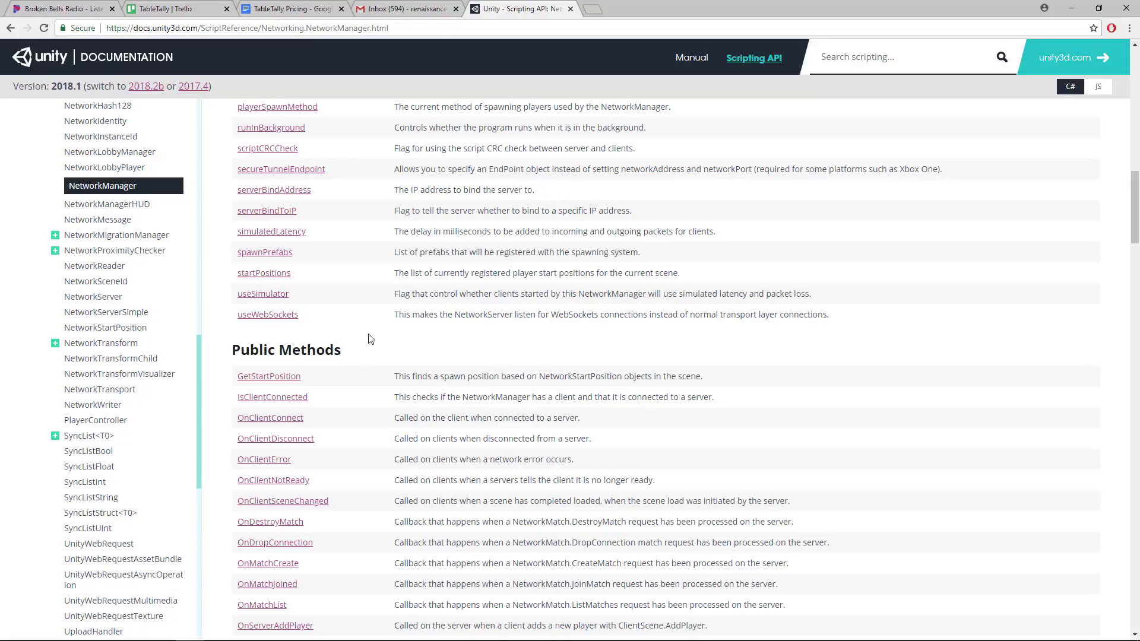
pyautogui.scroll(10, 369, 335)
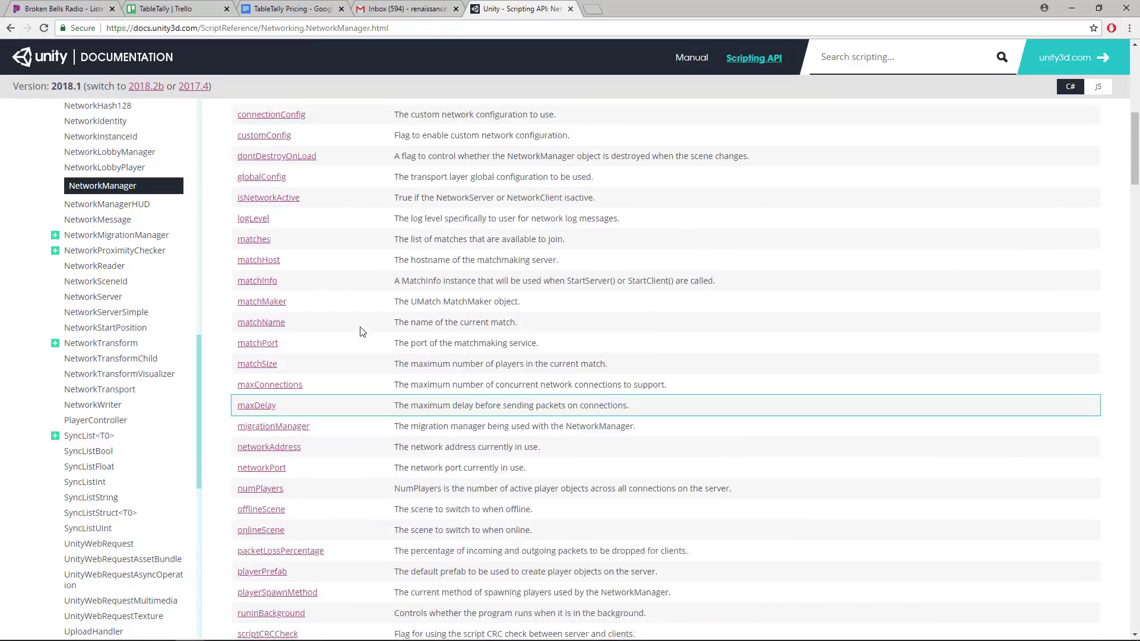
pyautogui.scroll(1, 358, 330)
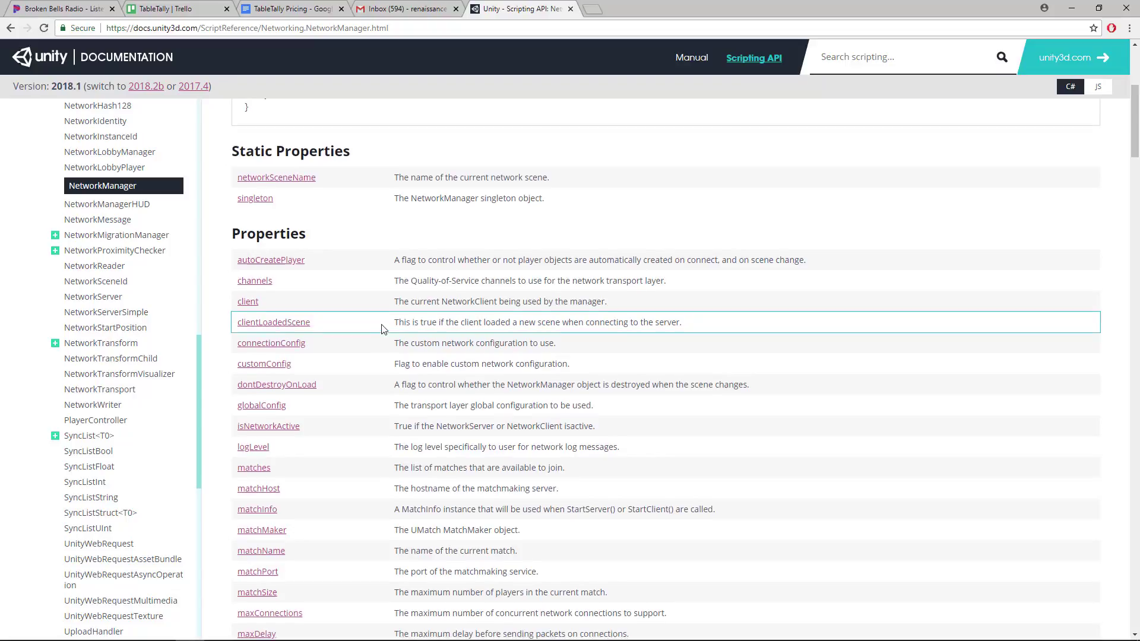
pyautogui.scroll(3, 383, 329)
pyautogui.scroll(2, 385, 329)
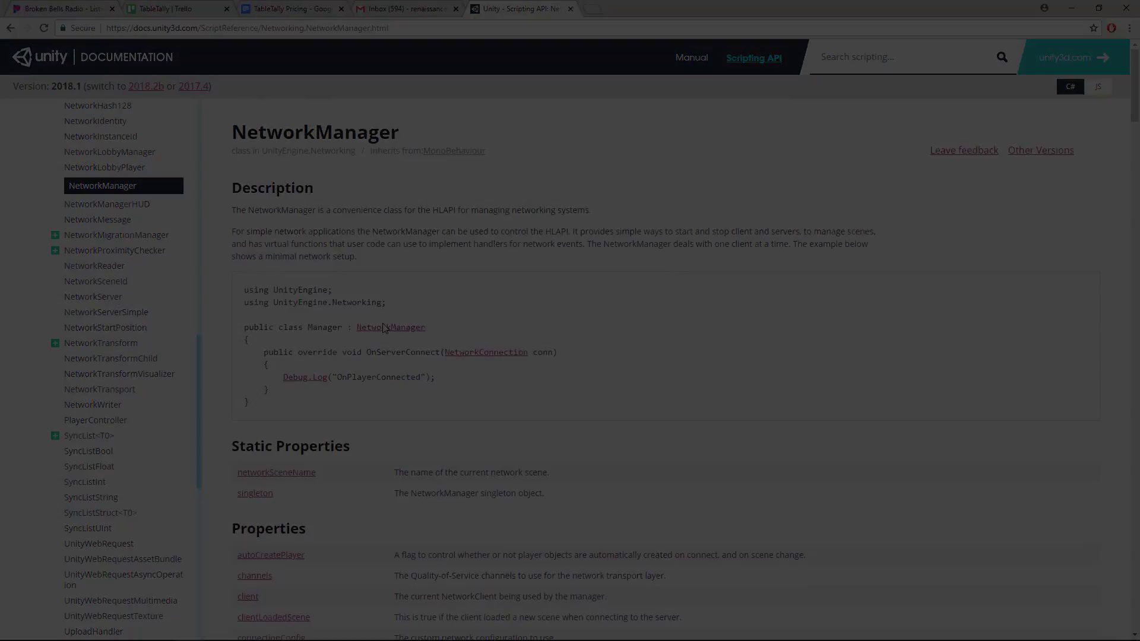